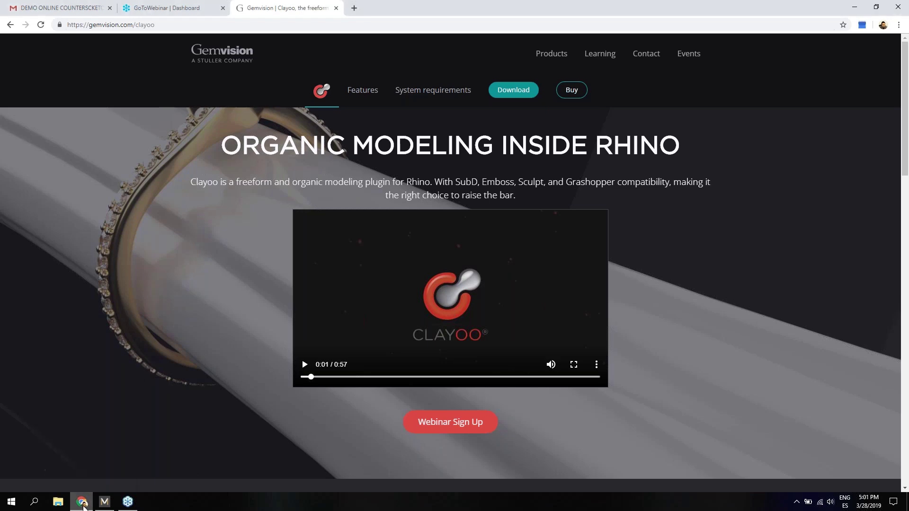
Switch from the web browser to the jewelry modeling program and turn on Clayoo's SubD edit mode
{"action": "left_click", "coordinate": [83, 503]}
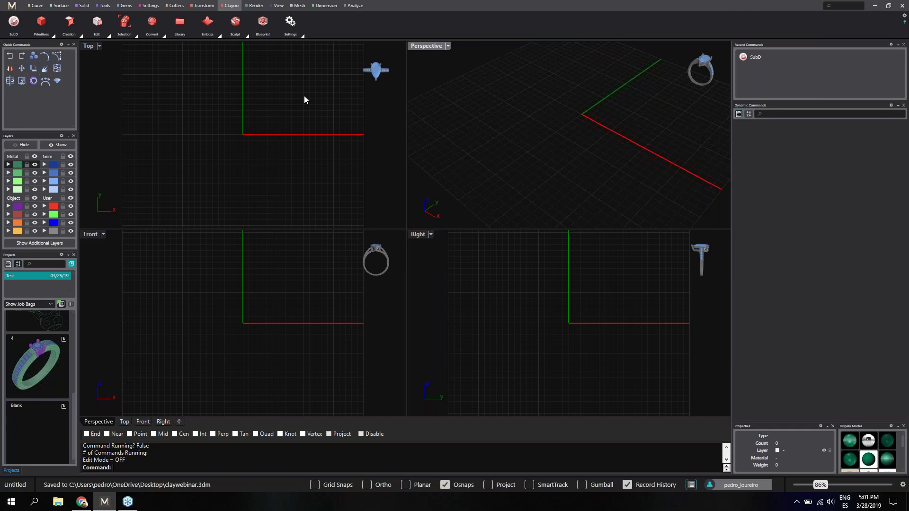
{"action": "left_click", "coordinate": [16, 32]}
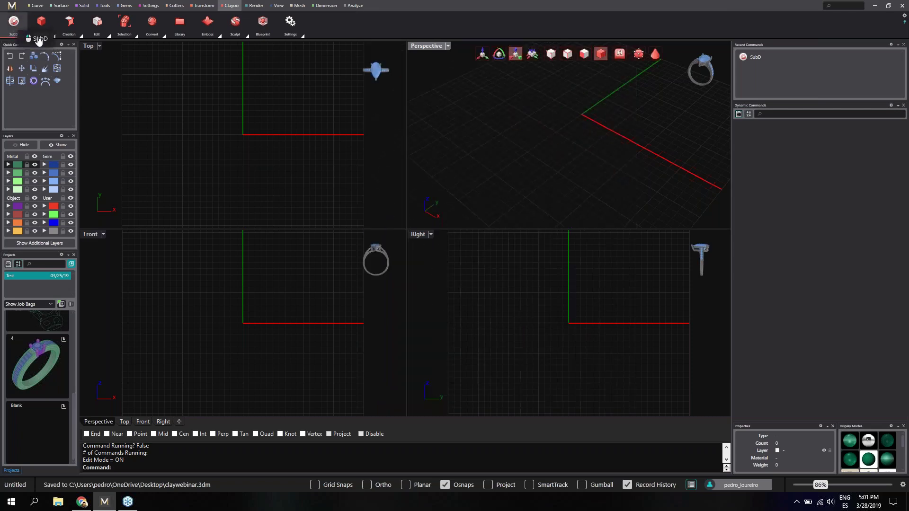
{"action": "left_click", "coordinate": [333, 136]}
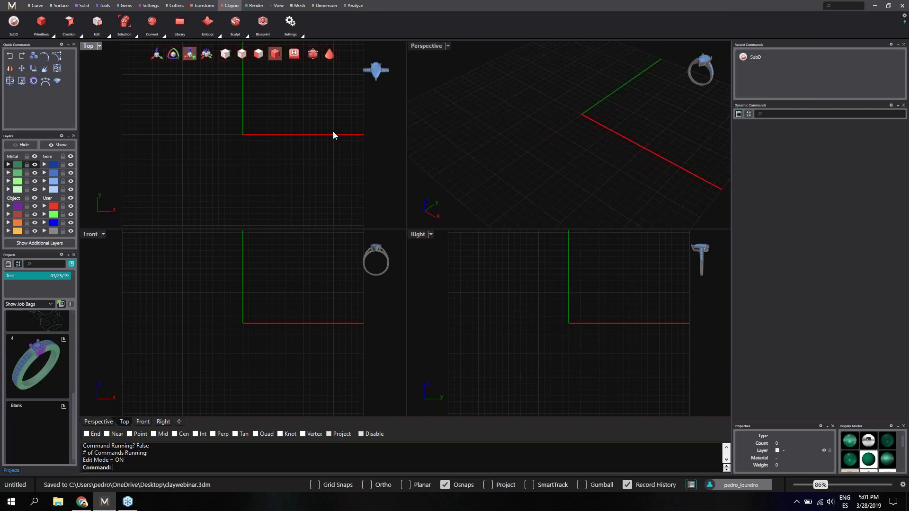
{"action": "left_click", "coordinate": [220, 286]}
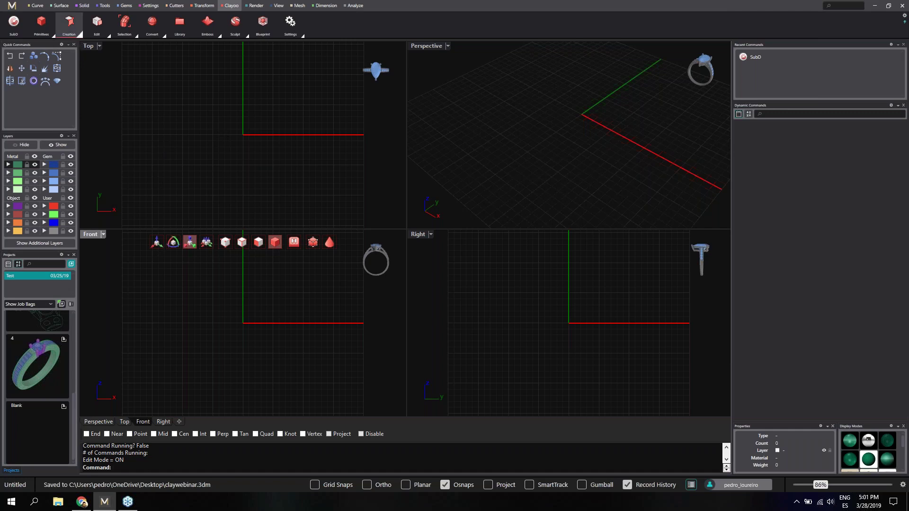
Start a Clayoo ring at the origin and maximize the Perspective viewport to preview it
{"action": "left_click", "coordinate": [80, 34]}
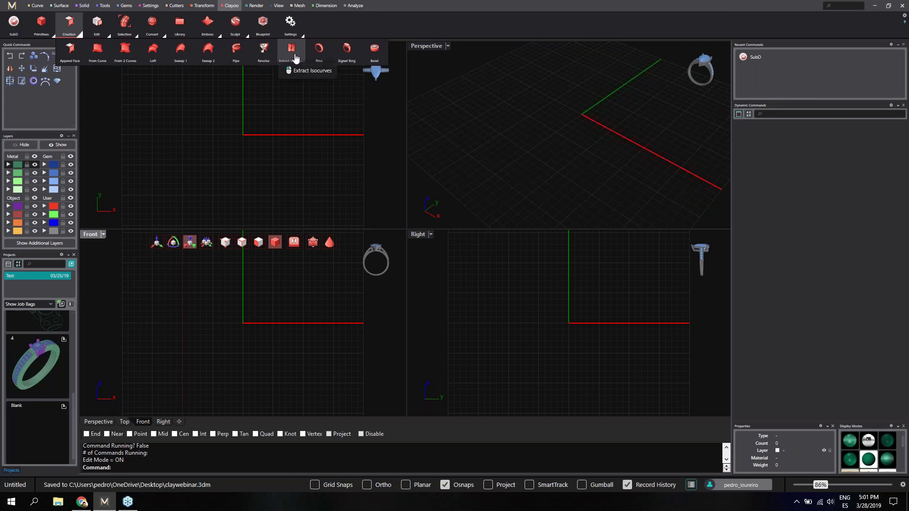
{"action": "left_click", "coordinate": [316, 52]}
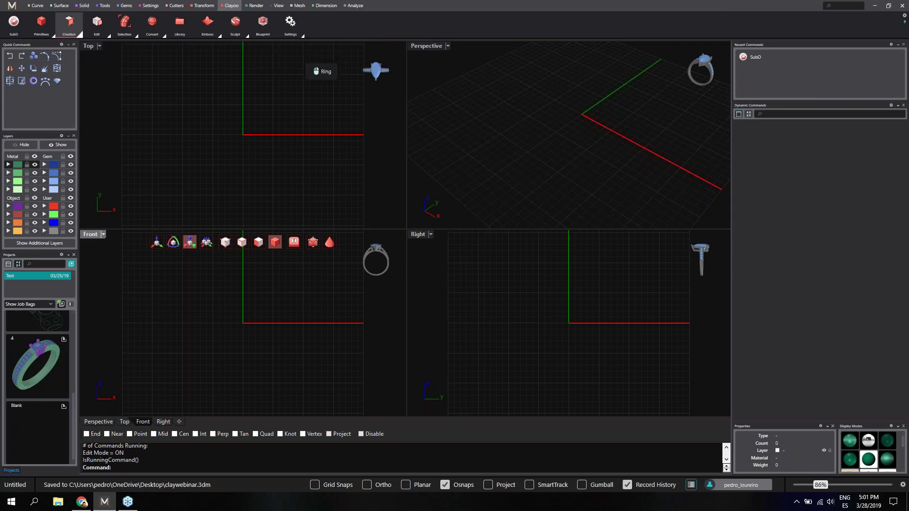
{"action": "double_click", "coordinate": [377, 48]}
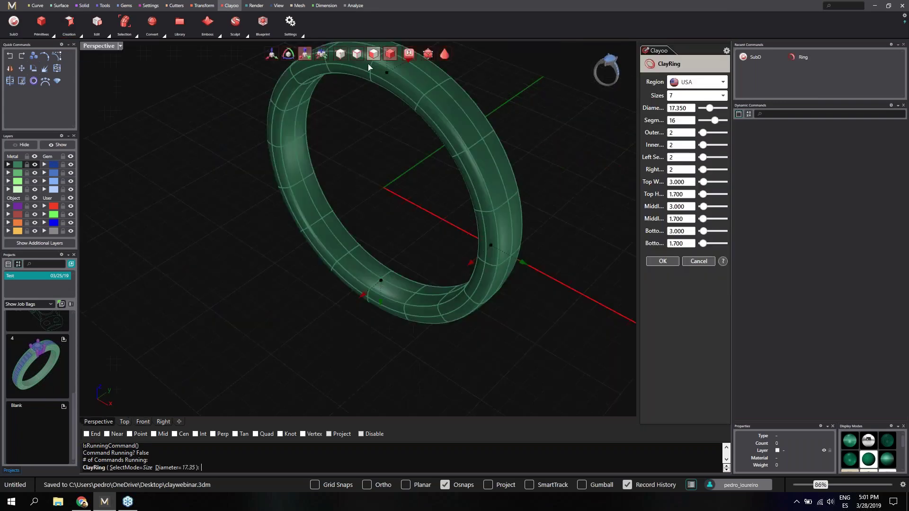
{"action": "right_click_drag", "start_coordinate": [326, 212], "coordinate": [371, 272]}
{"action": "scroll", "coordinate": [370, 271], "scroll_direction": "down", "scroll_amount": 5}
{"action": "scroll", "coordinate": [371, 223], "scroll_direction": "up", "scroll_amount": 4}
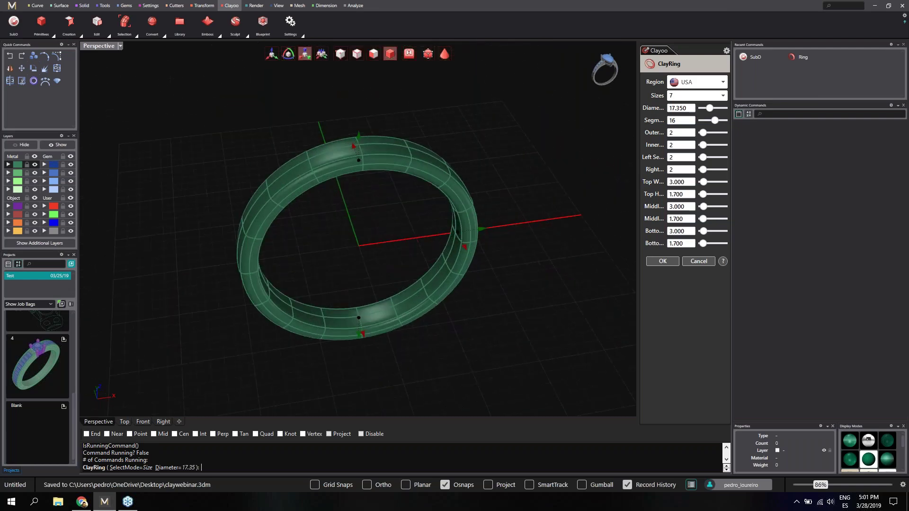
{"action": "right_click_drag", "start_coordinate": [371, 223], "coordinate": [424, 194]}
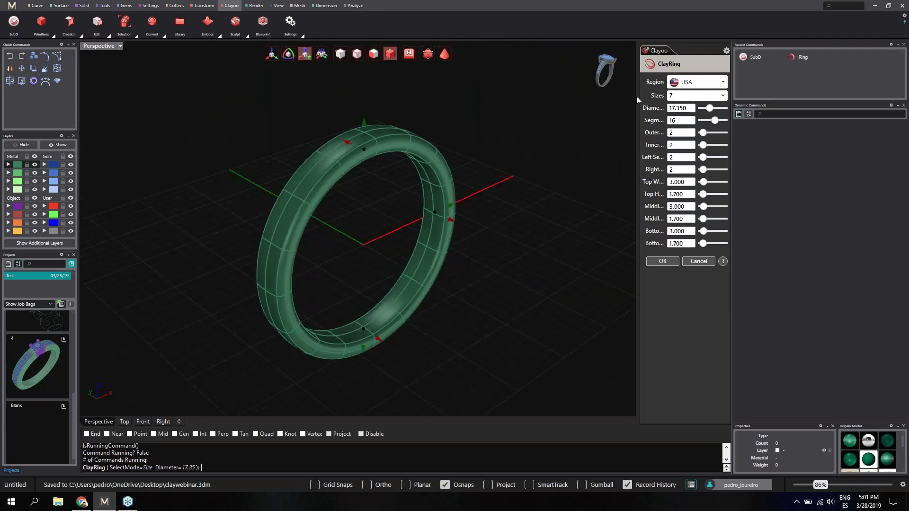
Set the ring to USA size 8 and accept the Clayoo ring with 16 segments
{"action": "left_click", "coordinate": [723, 96]}
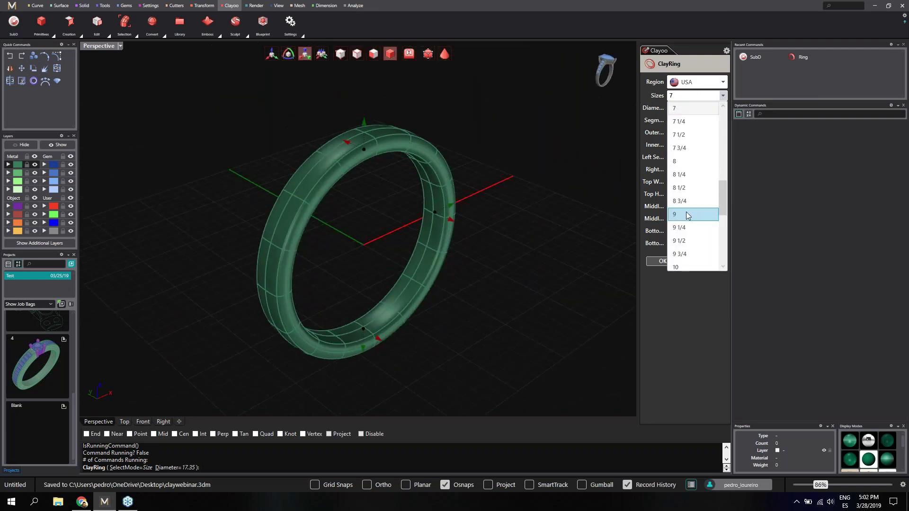
{"action": "left_click", "coordinate": [679, 163]}
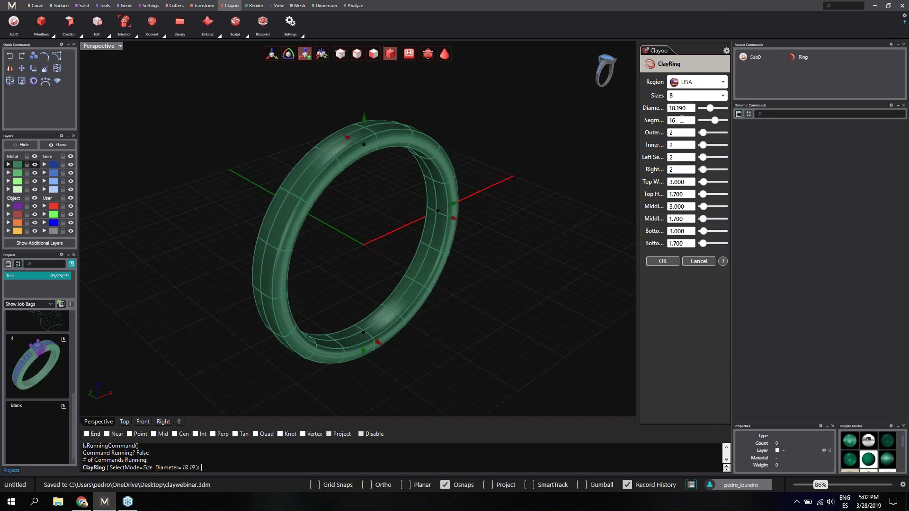
{"action": "right_click_drag", "start_coordinate": [406, 223], "coordinate": [405, 285]}
{"action": "scroll", "coordinate": [461, 247], "scroll_direction": "up", "scroll_amount": 2}
{"action": "right_click_drag", "start_coordinate": [405, 220], "coordinate": [392, 151]}
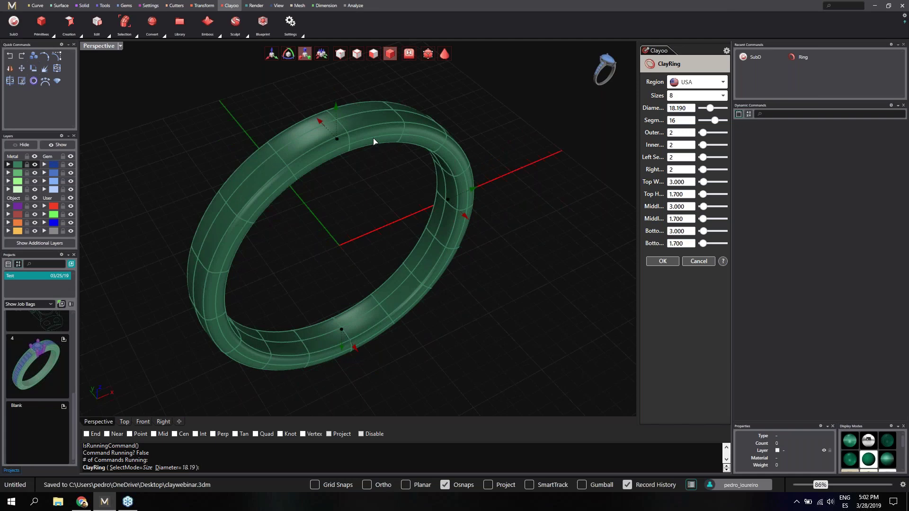
{"action": "scroll", "coordinate": [287, 153], "scroll_direction": "up", "scroll_amount": 5}
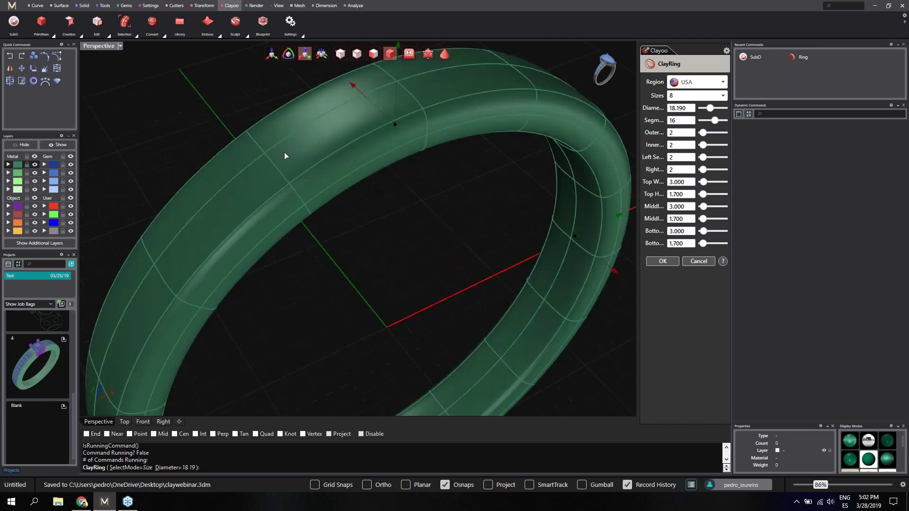
{"action": "scroll", "coordinate": [281, 179], "scroll_direction": "down", "scroll_amount": 4}
{"action": "right_click_drag", "start_coordinate": [280, 201], "coordinate": [280, 156]}
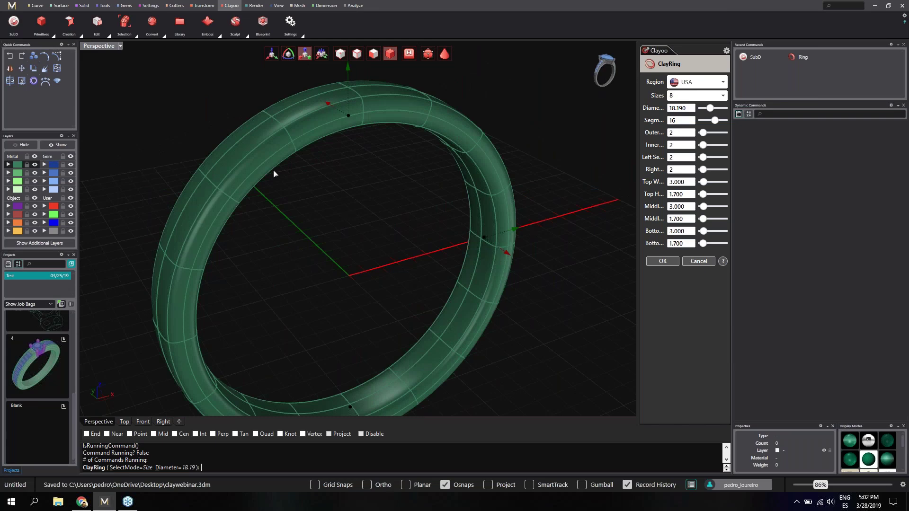
{"action": "scroll", "coordinate": [367, 226], "scroll_direction": "down", "scroll_amount": 3}
{"action": "right_click_drag", "start_coordinate": [368, 224], "coordinate": [326, 205]}
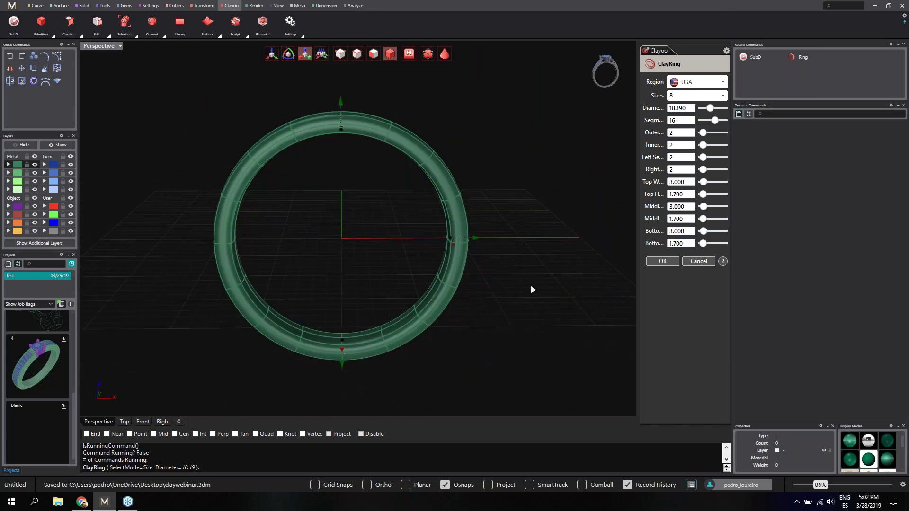
{"action": "left_click", "coordinate": [649, 259]}
{"action": "key", "text": "Return"}
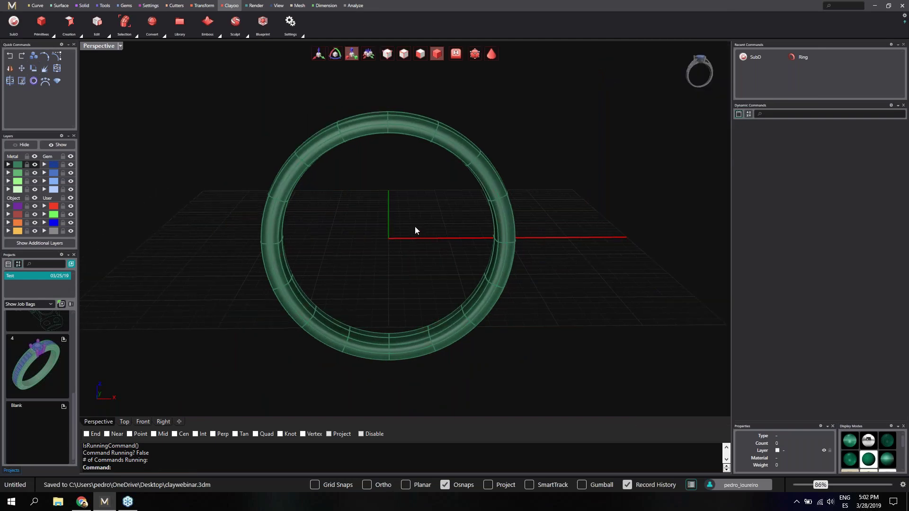
Insert a round diamond gem and raise it from the ring's center to above the top of the band
{"action": "right_click_drag", "start_coordinate": [399, 223], "coordinate": [417, 243]}
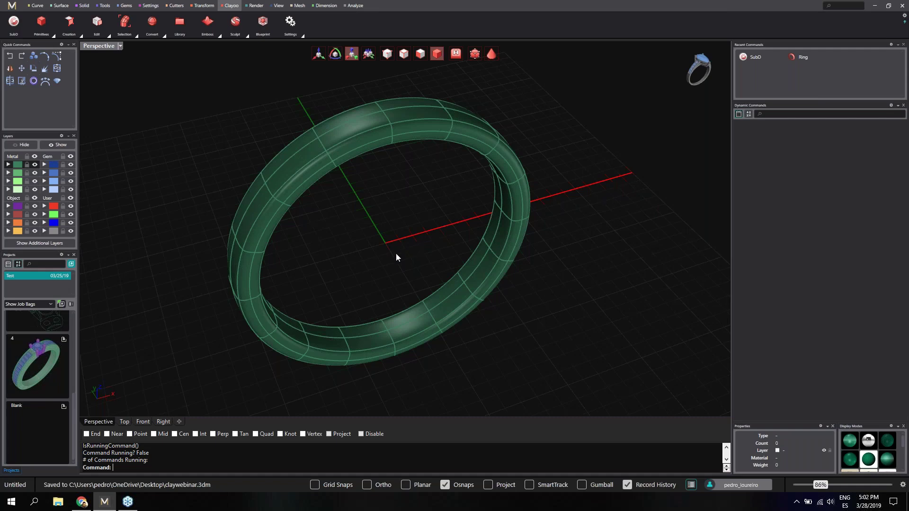
{"action": "right_click_drag", "start_coordinate": [396, 254], "coordinate": [329, 248]}
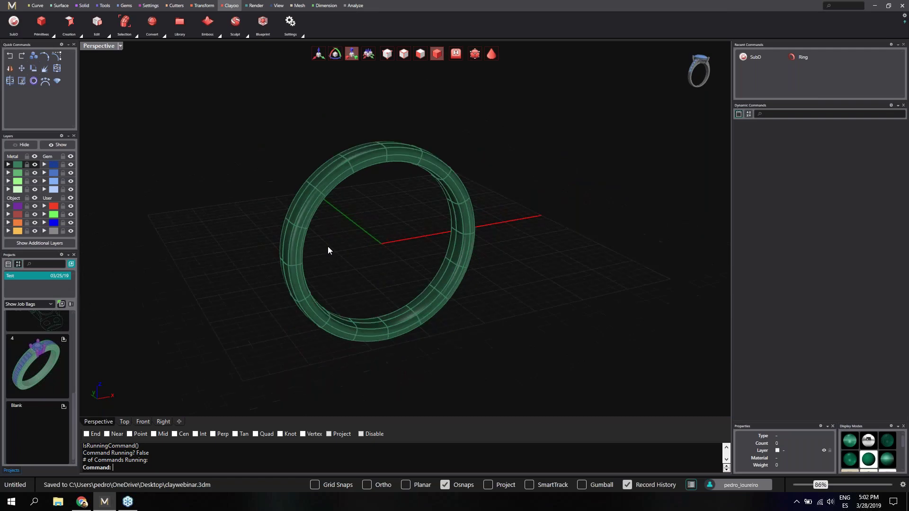
{"action": "left_click", "coordinate": [126, 5]}
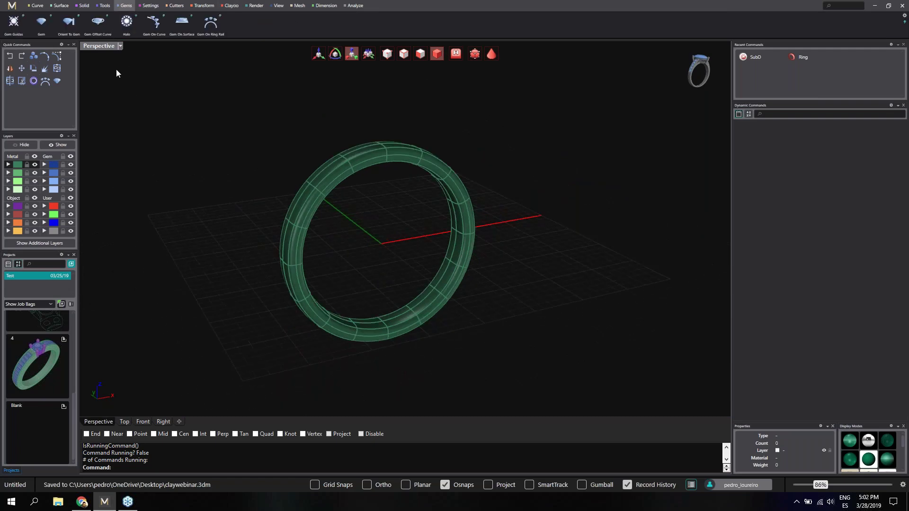
{"action": "left_click", "coordinate": [41, 24]}
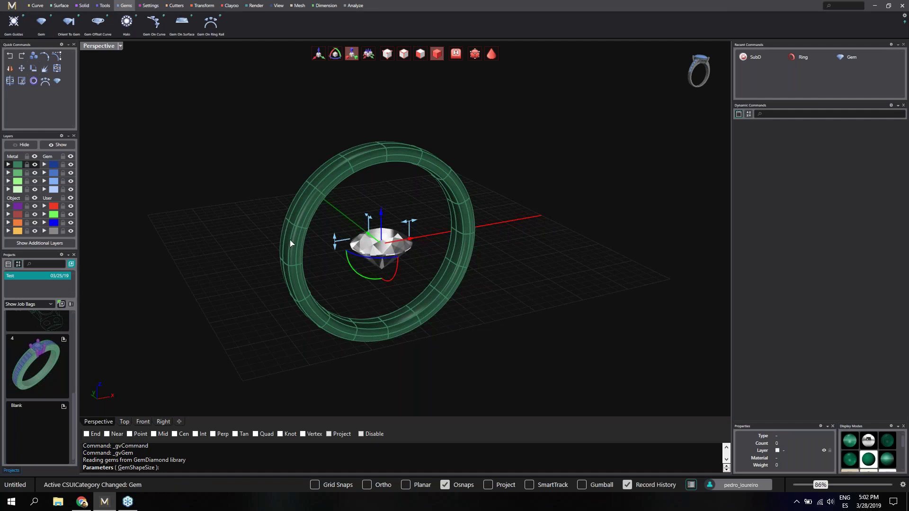
{"action": "right_click_drag", "start_coordinate": [379, 273], "coordinate": [400, 305]}
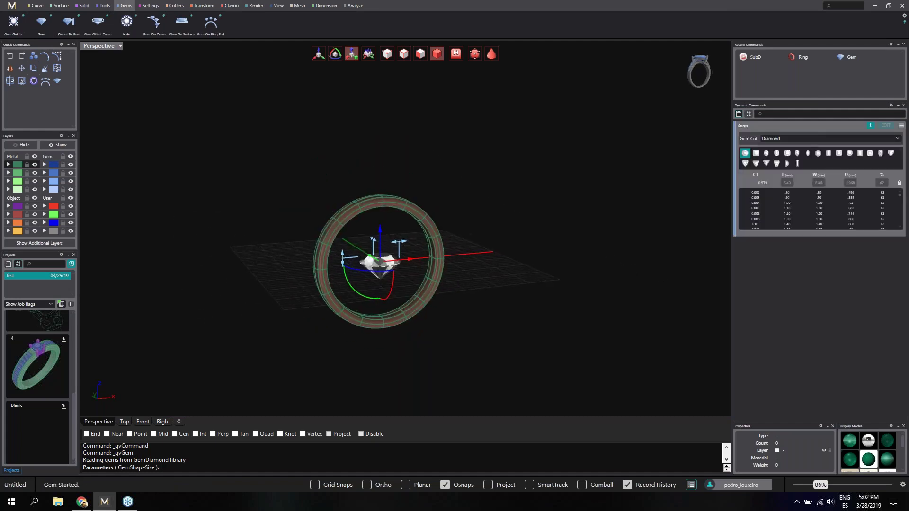
{"action": "left_click_drag", "start_coordinate": [379, 234], "coordinate": [386, 146]}
{"action": "right_click_drag", "start_coordinate": [396, 132], "coordinate": [403, 185]}
{"action": "scroll", "coordinate": [395, 183], "scroll_direction": "up", "scroll_amount": 5}
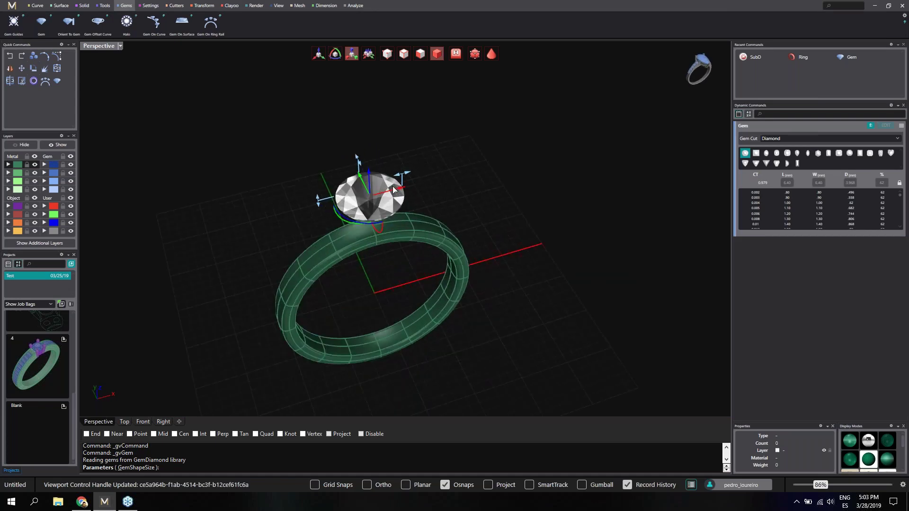
Resize the gem to a width of 5.00 mm, lower it to just above the band and accept it
{"action": "left_click_drag", "start_coordinate": [410, 175], "coordinate": [396, 177]}
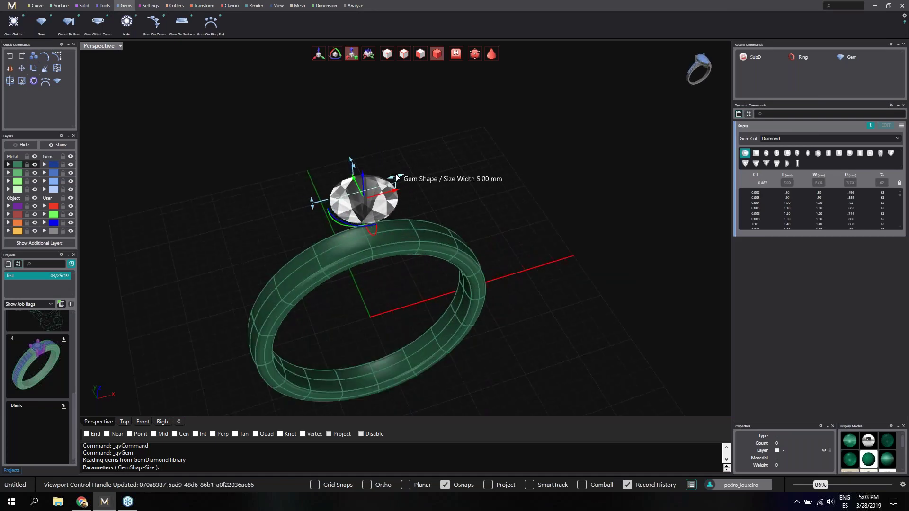
{"action": "right_click_drag", "start_coordinate": [395, 177], "coordinate": [380, 183]}
{"action": "scroll", "coordinate": [379, 180], "scroll_direction": "up", "scroll_amount": 2}
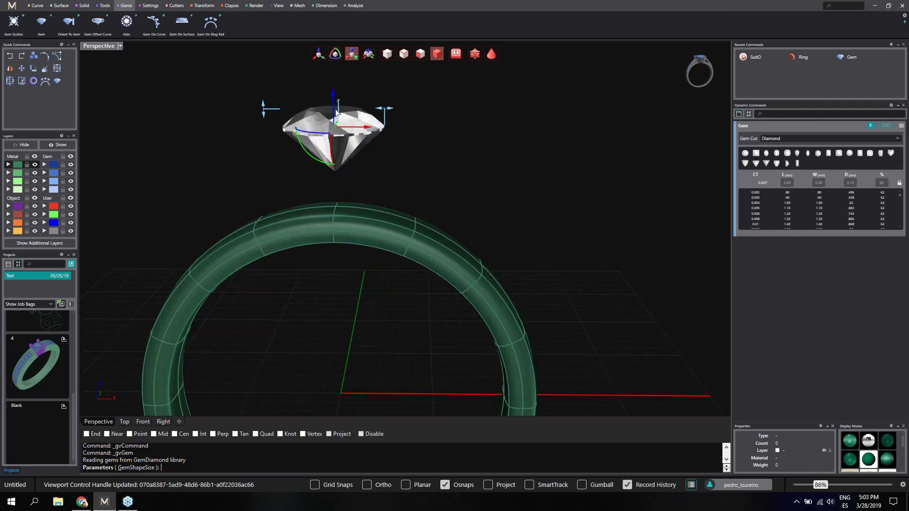
{"action": "left_click_drag", "start_coordinate": [334, 99], "coordinate": [343, 135]}
{"action": "right_click_drag", "start_coordinate": [241, 166], "coordinate": [384, 198]}
{"action": "right_click", "coordinate": [289, 185]}
Start a Clayoo bezel around the gem on top of the ring
{"action": "scroll", "coordinate": [304, 150], "scroll_direction": "down", "scroll_amount": 8}
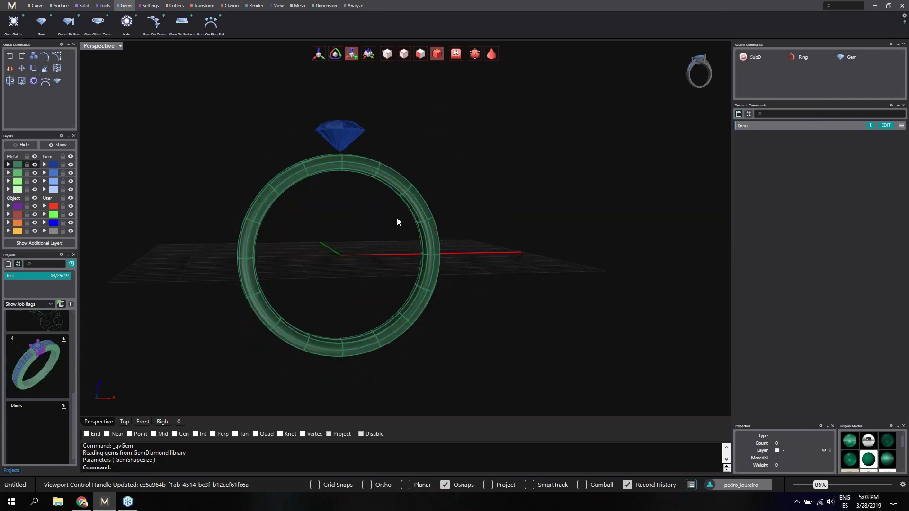
{"action": "right_click_drag", "start_coordinate": [334, 135], "coordinate": [340, 164]}
{"action": "scroll", "coordinate": [332, 148], "scroll_direction": "up", "scroll_amount": 4}
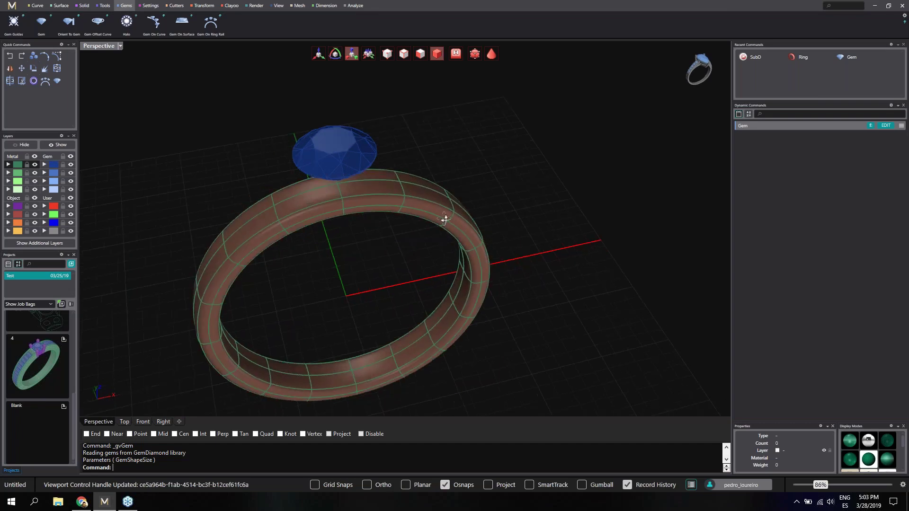
{"action": "right_click_drag", "start_coordinate": [438, 212], "coordinate": [271, 166]}
{"action": "left_click", "coordinate": [232, 6]}
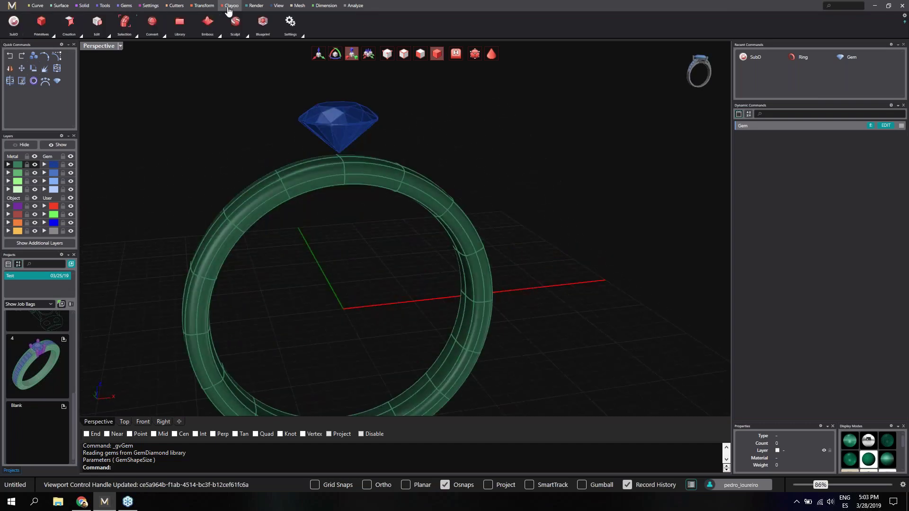
{"action": "left_click", "coordinate": [74, 34]}
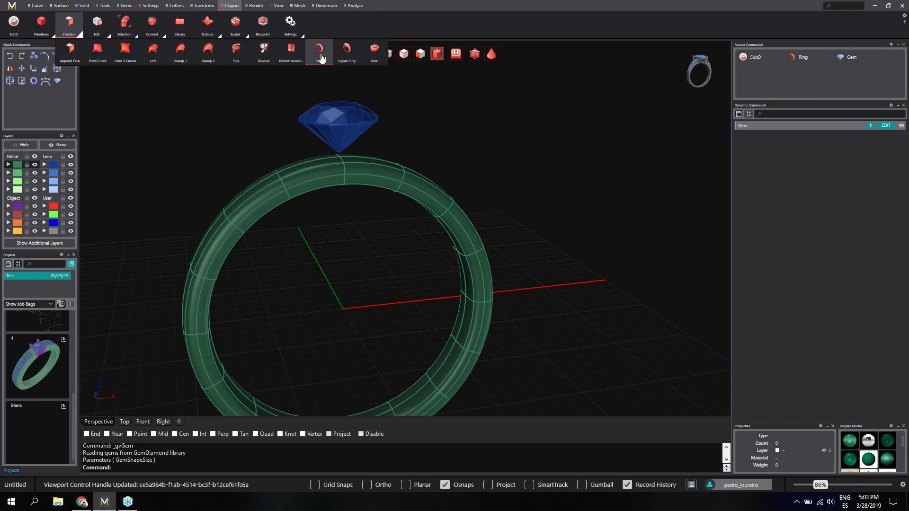
{"action": "left_click", "coordinate": [374, 57]}
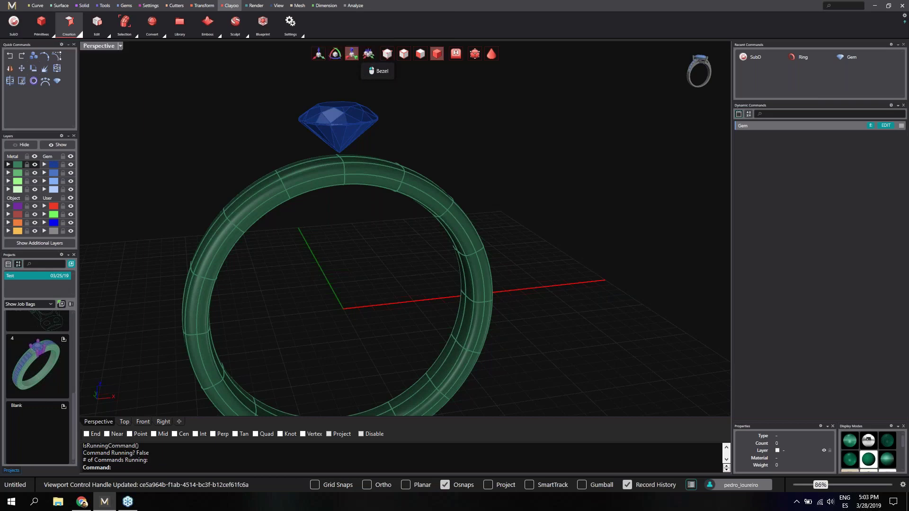
{"action": "left_click", "coordinate": [291, 142]}
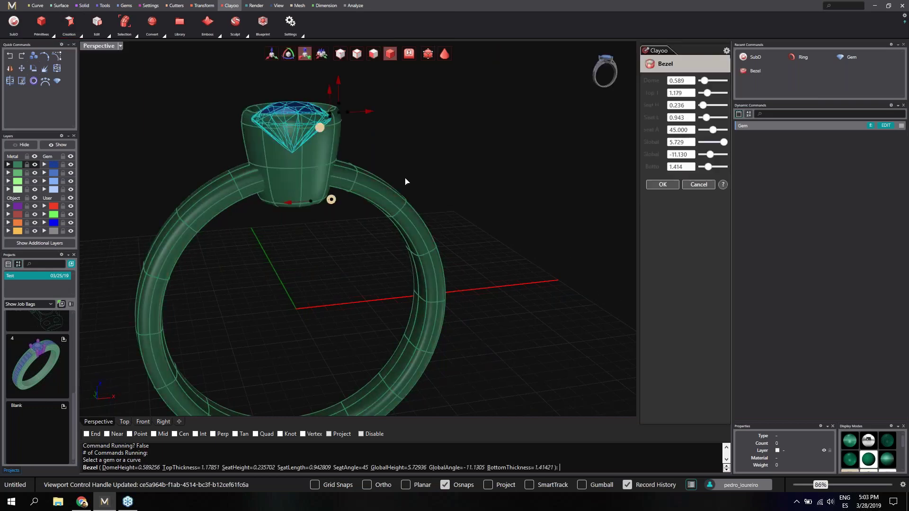
{"action": "scroll", "coordinate": [302, 175], "scroll_direction": "up", "scroll_amount": 5}
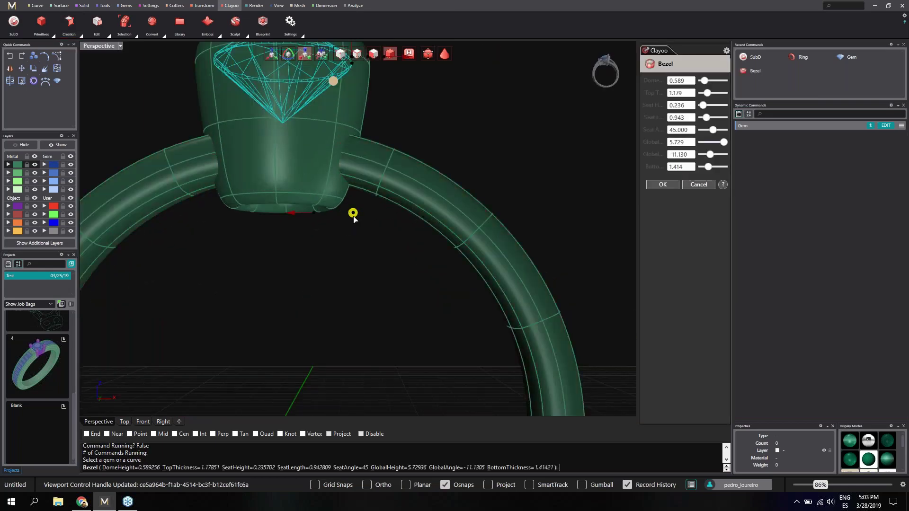
Shorten the bezel to a global height of about 4.69 with a global angle of about -13.2 and accept it
{"action": "left_click_drag", "start_coordinate": [352, 214], "coordinate": [353, 184]}
{"action": "right_click_drag", "start_coordinate": [324, 222], "coordinate": [307, 257]}
{"action": "scroll", "coordinate": [311, 260], "scroll_direction": "down", "scroll_amount": 5}
{"action": "right_click_drag", "start_coordinate": [365, 185], "coordinate": [370, 217]}
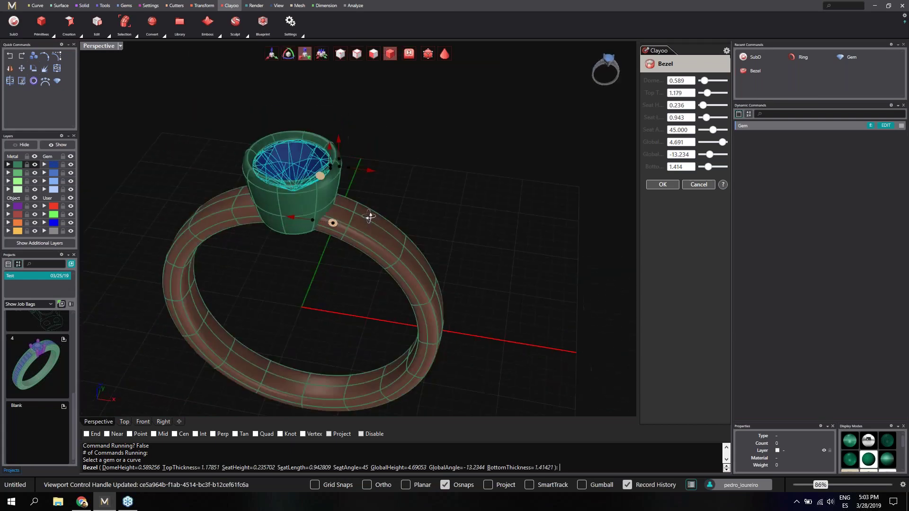
{"action": "scroll", "coordinate": [370, 217], "scroll_direction": "up", "scroll_amount": 4}
{"action": "right_click", "coordinate": [416, 180]}
{"action": "scroll", "coordinate": [429, 171], "scroll_direction": "down", "scroll_amount": 4}
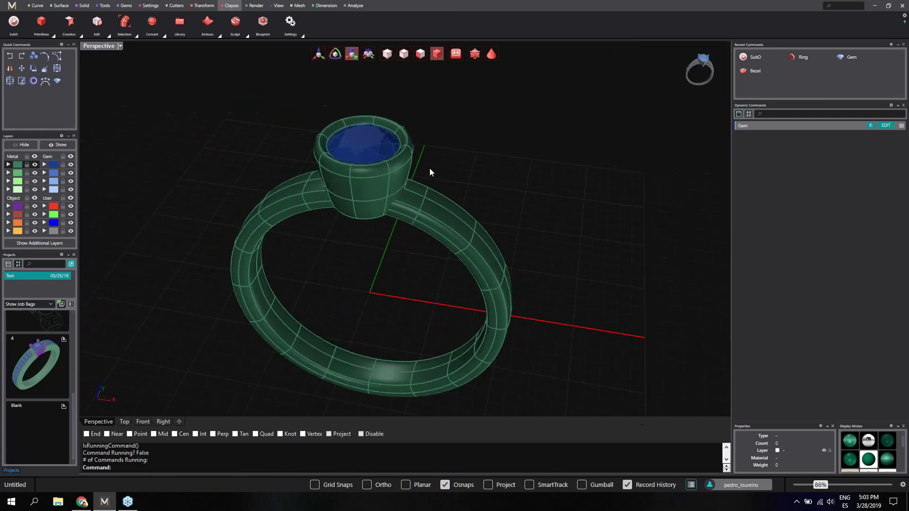
{"action": "mouse_move", "coordinate": [430, 169]}
{"action": "right_mouse_down"}
{"action": "mouse_move", "coordinate": [429, 230]}
{"action": "mouse_move", "coordinate": [430, 127]}
{"action": "mouse_move", "coordinate": [432, 203]}
{"action": "mouse_move", "coordinate": [433, 156]}
{"action": "right_mouse_up"}
{"action": "scroll", "coordinate": [379, 208], "scroll_direction": "up", "scroll_amount": 4}
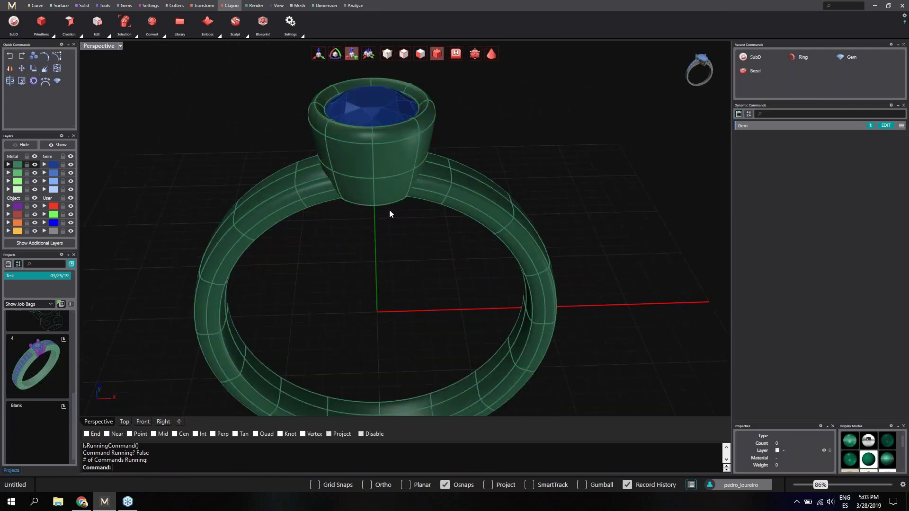
{"action": "scroll", "coordinate": [390, 214], "scroll_direction": "down", "scroll_amount": 3}
{"action": "right_click_drag", "start_coordinate": [389, 214], "coordinate": [385, 258]}
{"action": "scroll", "coordinate": [385, 257], "scroll_direction": "down", "scroll_amount": 3}
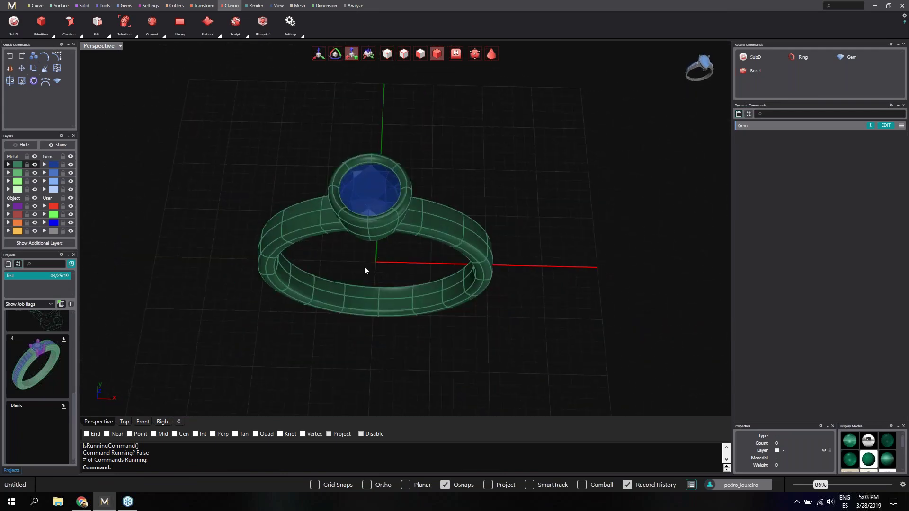
Hide the ring band so only the bezel and the gem remain in view
{"action": "scroll", "coordinate": [335, 244], "scroll_direction": "up", "scroll_amount": 2}
{"action": "right_click_drag", "start_coordinate": [335, 243], "coordinate": [380, 123]}
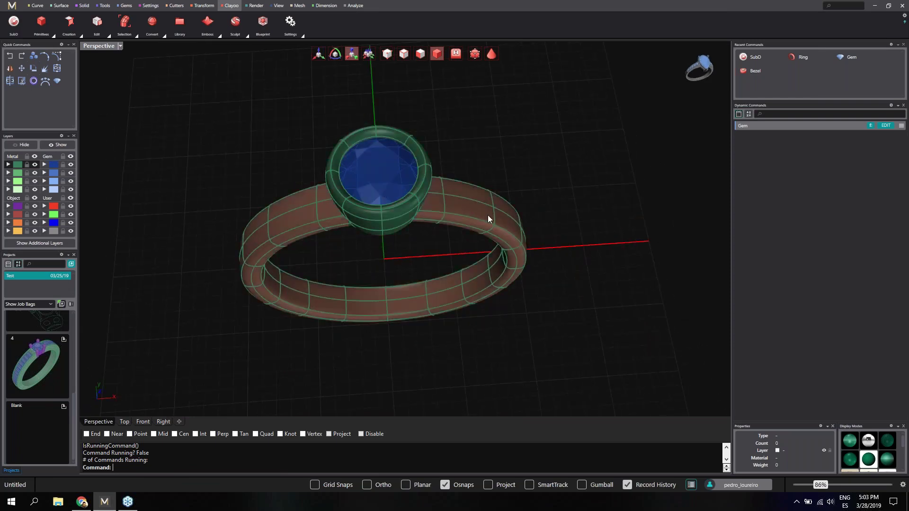
{"action": "right_click_drag", "start_coordinate": [415, 166], "coordinate": [424, 188]}
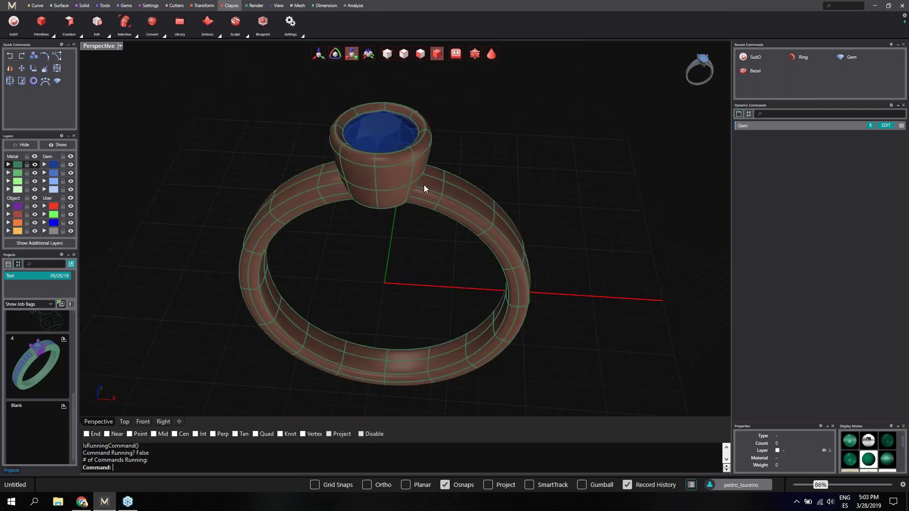
{"action": "scroll", "coordinate": [440, 146], "scroll_direction": "up", "scroll_amount": 2}
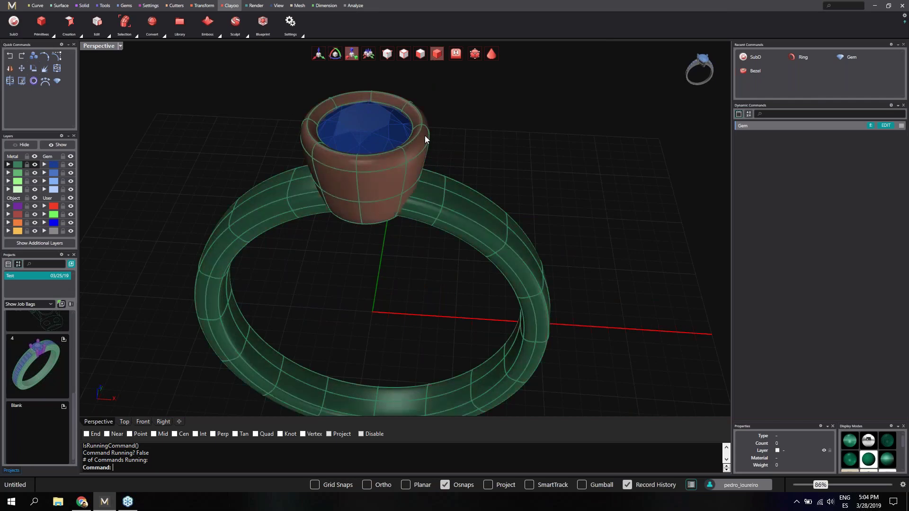
{"action": "left_click", "coordinate": [442, 183]}
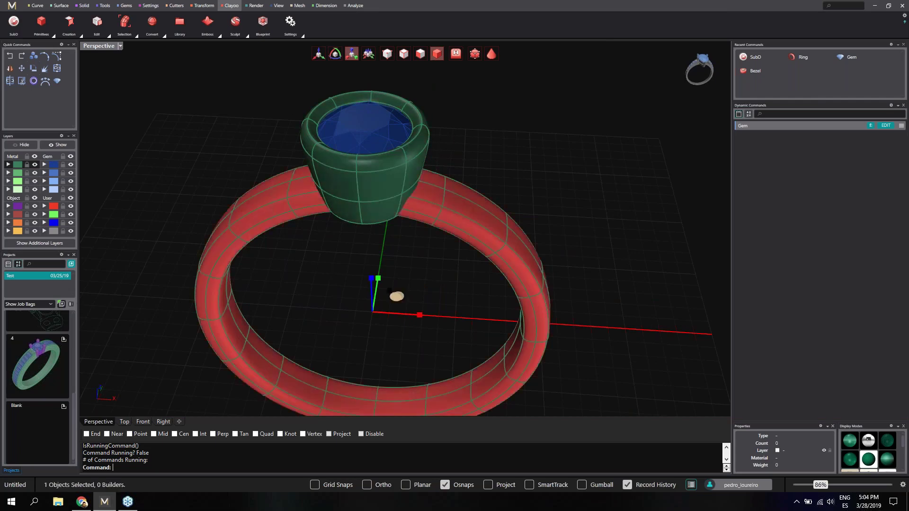
{"action": "left_click", "coordinate": [29, 151]}
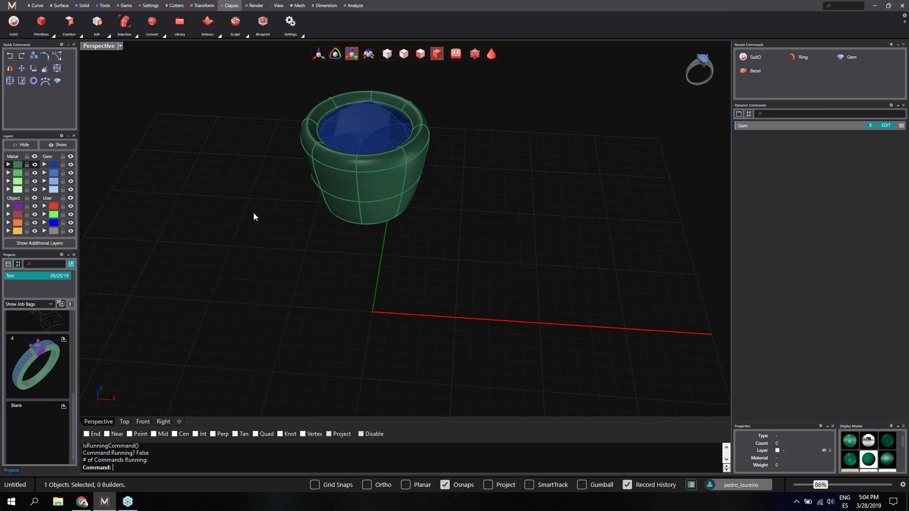
In the top view, delete the bezel faces on the positive X half and the remaining half's front end segment
{"action": "right_click_drag", "start_coordinate": [254, 215], "coordinate": [284, 237]}
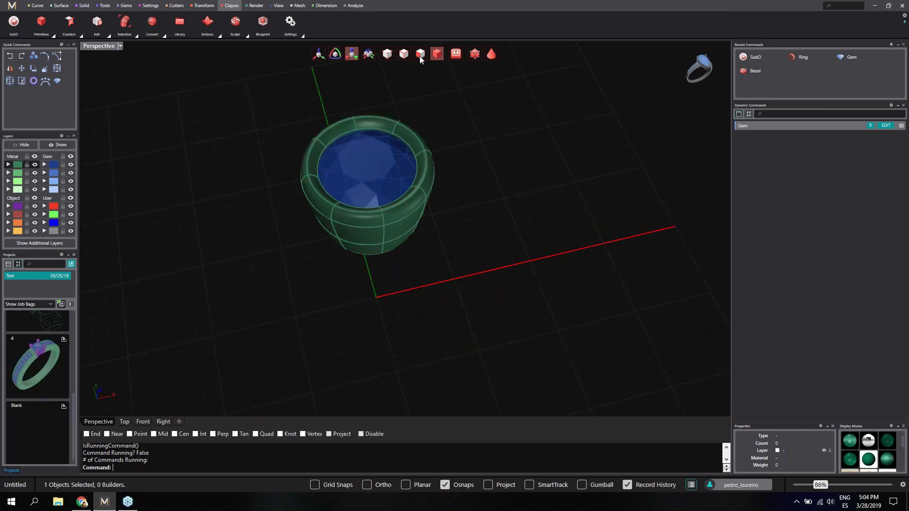
{"action": "right_click_drag", "start_coordinate": [444, 152], "coordinate": [426, 187]}
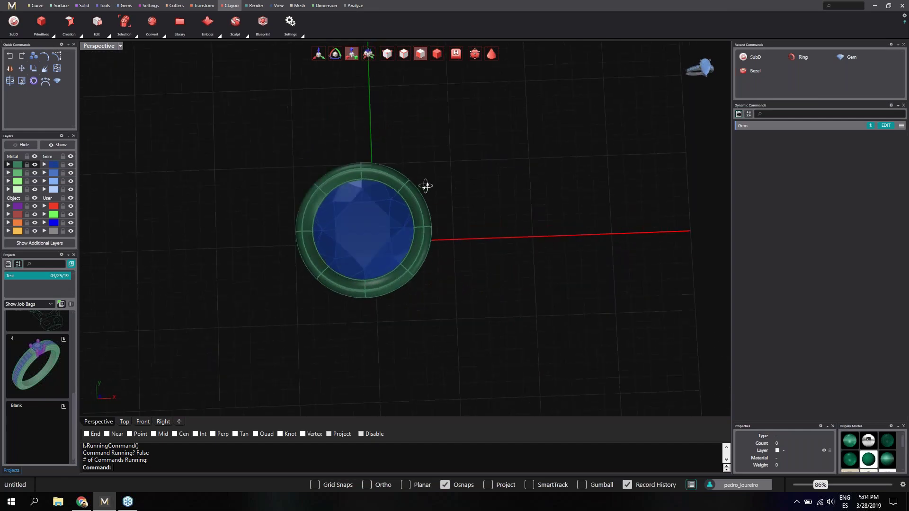
{"action": "left_click", "coordinate": [124, 422]}
{"action": "left_click_drag", "start_coordinate": [402, 167], "coordinate": [494, 312]}
{"action": "scroll", "coordinate": [465, 247], "scroll_direction": "up", "scroll_amount": 3}
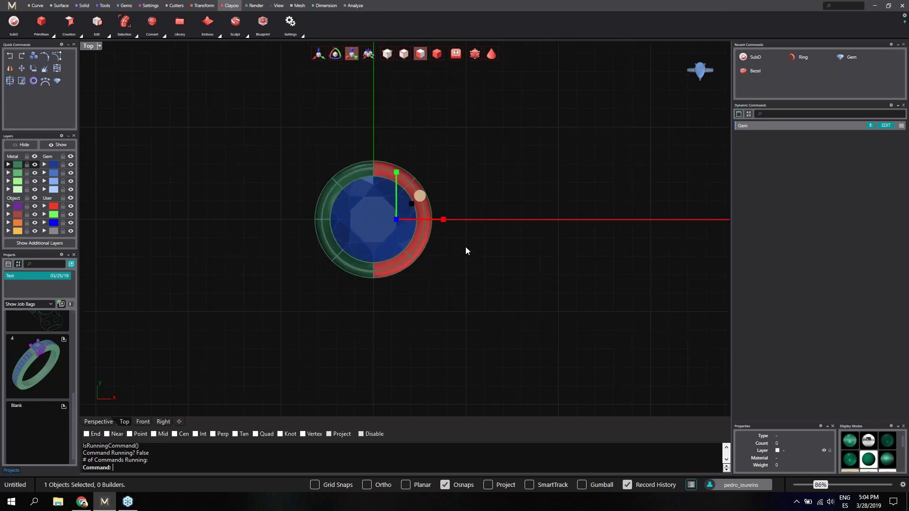
{"action": "key", "text": "Delete"}
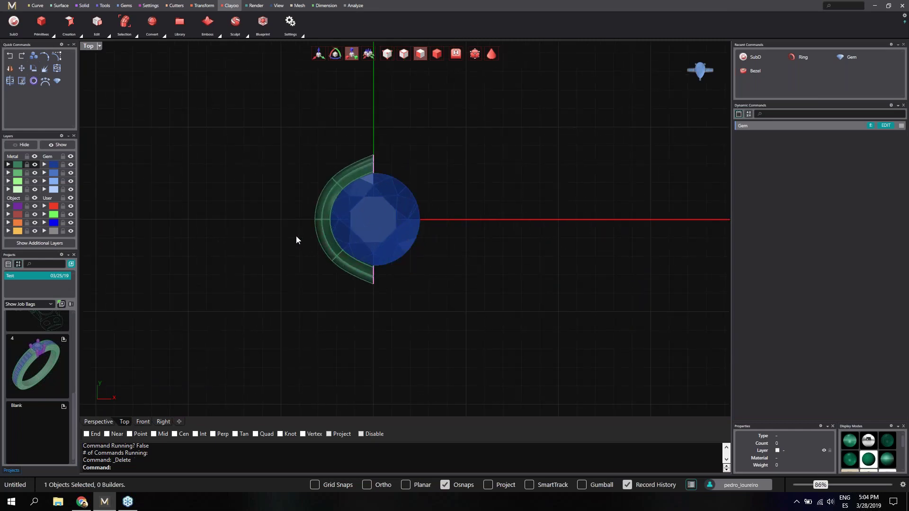
{"action": "left_click_drag", "start_coordinate": [296, 236], "coordinate": [443, 333]}
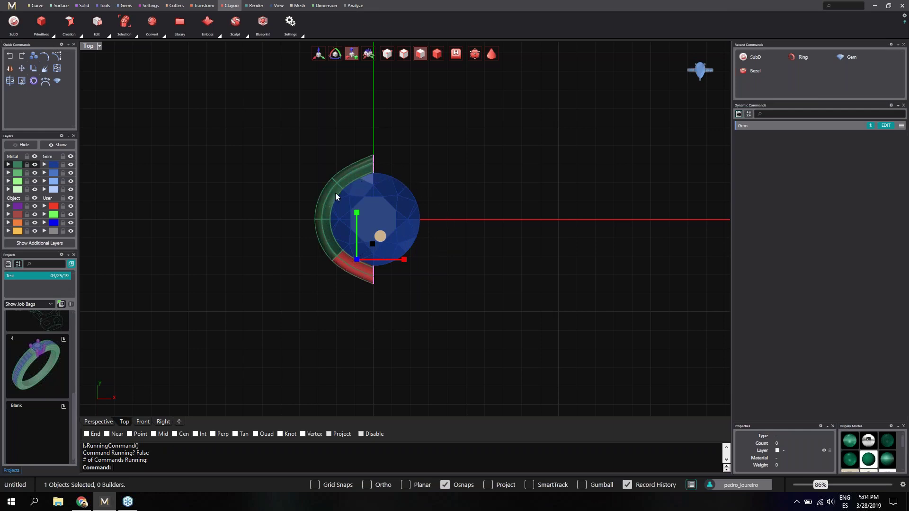
{"action": "key", "text": "Delete"}
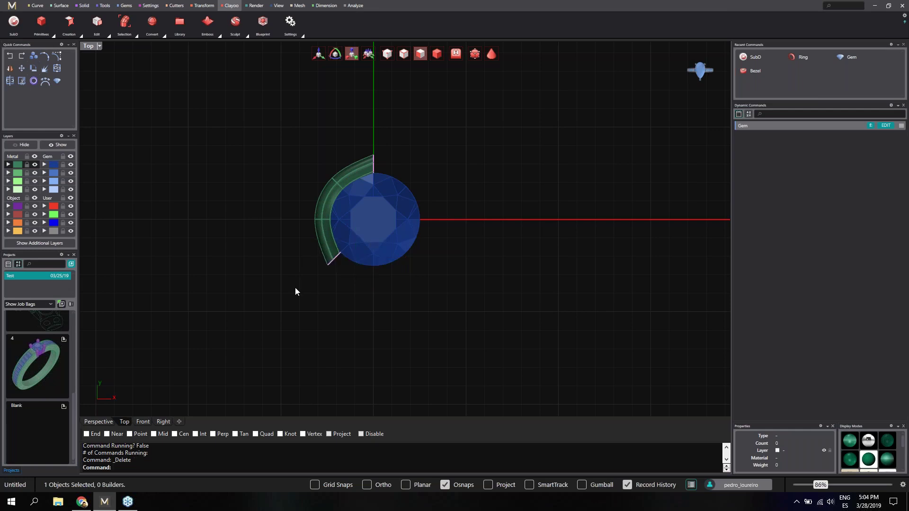
Cap the open front end of the remaining bezel piece by appending a face to its boundary edges
{"action": "left_click", "coordinate": [99, 422]}
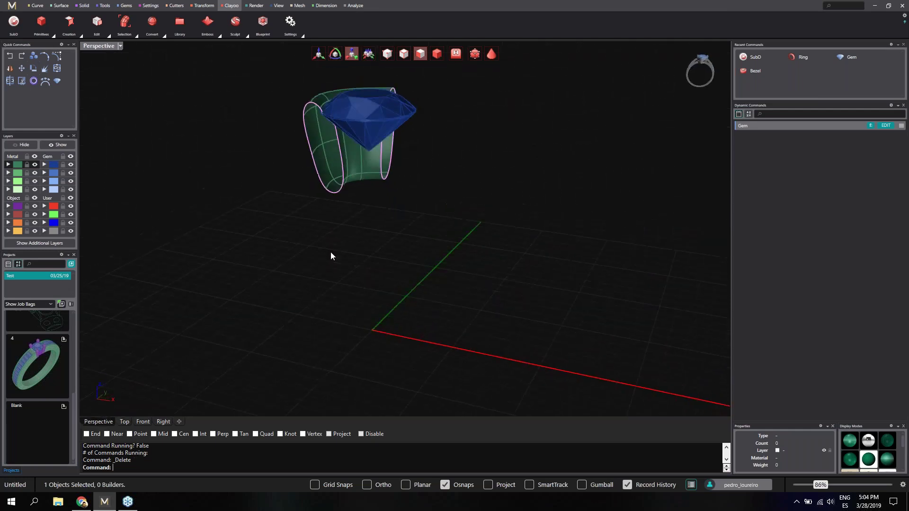
{"action": "scroll", "coordinate": [357, 160], "scroll_direction": "up", "scroll_amount": 8}
{"action": "right_click_drag", "start_coordinate": [423, 214], "coordinate": [354, 129]}
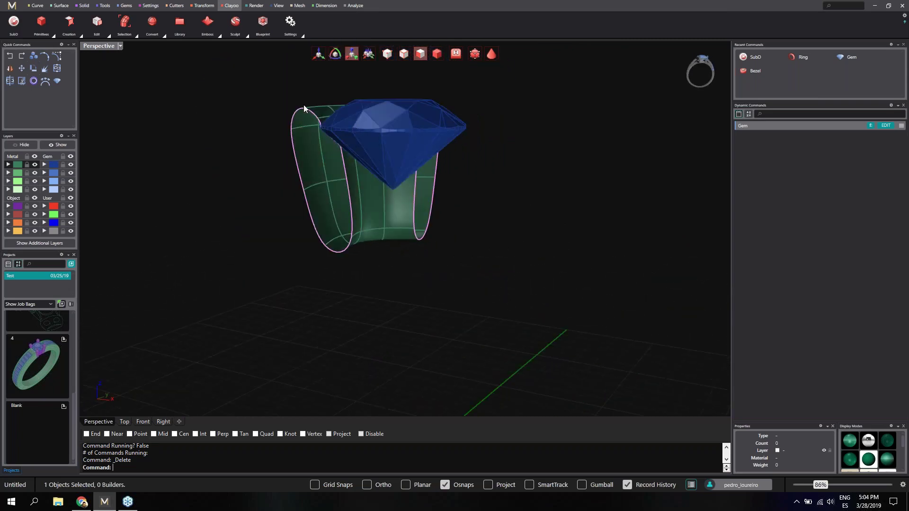
{"action": "right_click_drag", "start_coordinate": [322, 230], "coordinate": [402, 200]}
{"action": "scroll", "coordinate": [402, 199], "scroll_direction": "up", "scroll_amount": 3}
{"action": "right_click_drag", "start_coordinate": [370, 233], "coordinate": [377, 204]}
{"action": "scroll", "coordinate": [392, 211], "scroll_direction": "up", "scroll_amount": 2}
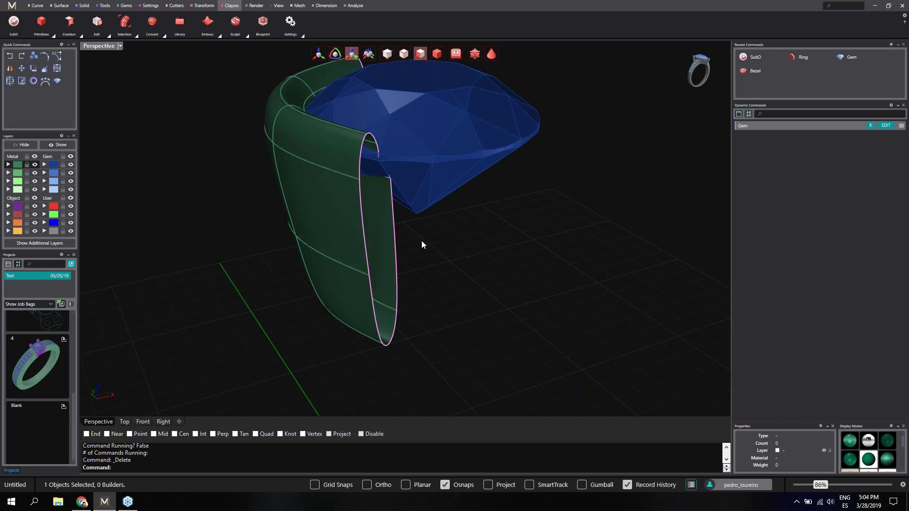
{"action": "right_click_drag", "start_coordinate": [422, 241], "coordinate": [300, 256]}
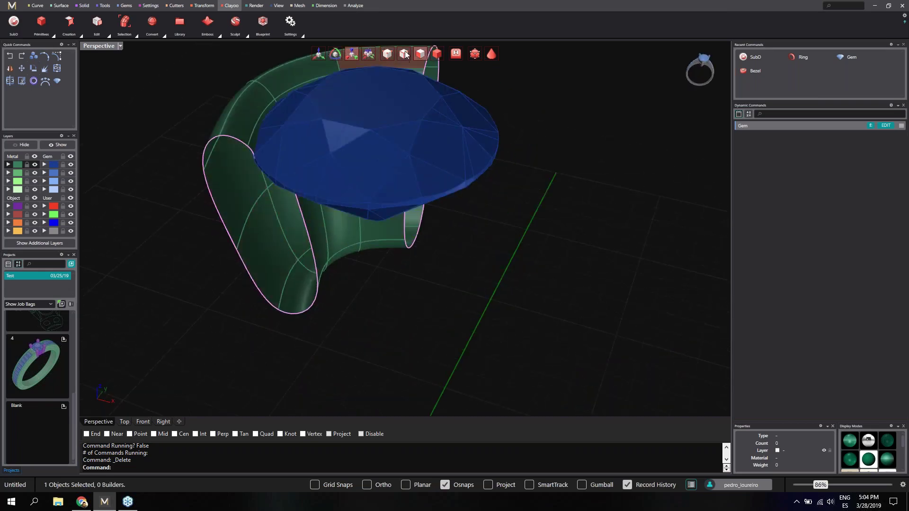
{"action": "left_click", "coordinate": [303, 308]}
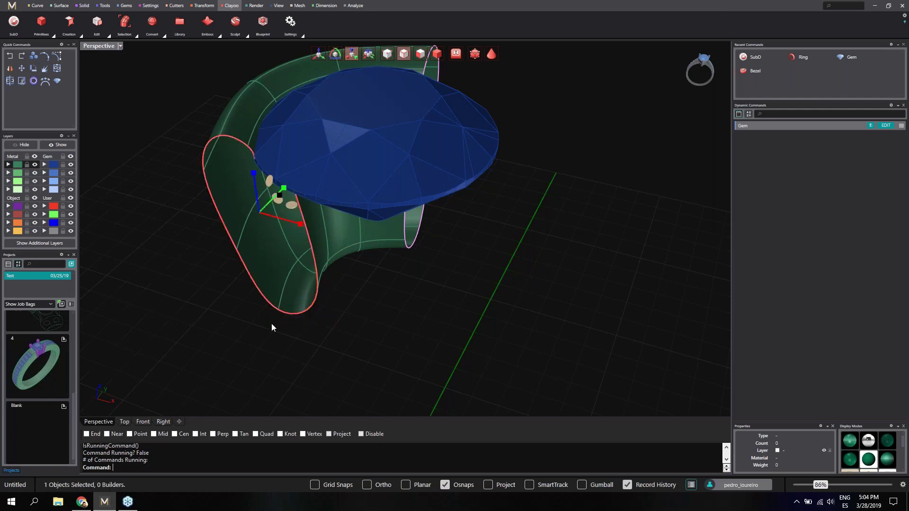
{"action": "right_click_drag", "start_coordinate": [278, 274], "coordinate": [157, 142]}
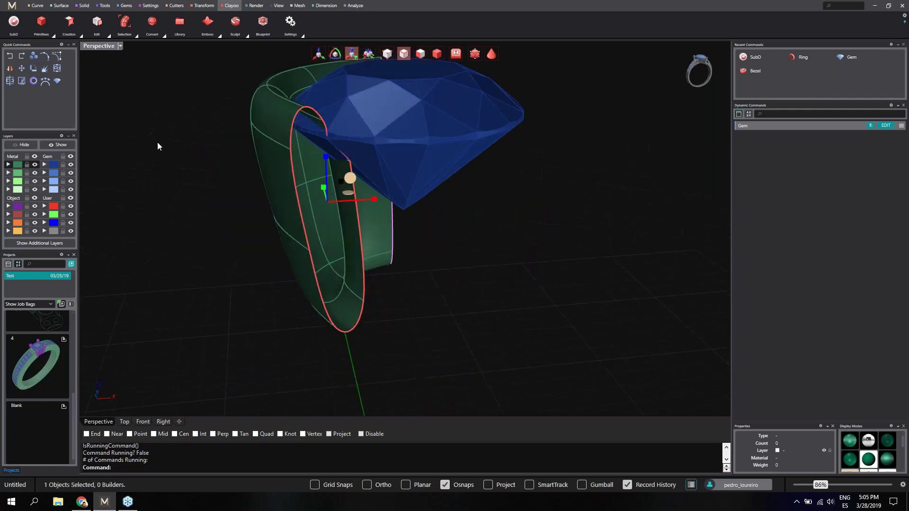
{"action": "left_click", "coordinate": [81, 35]}
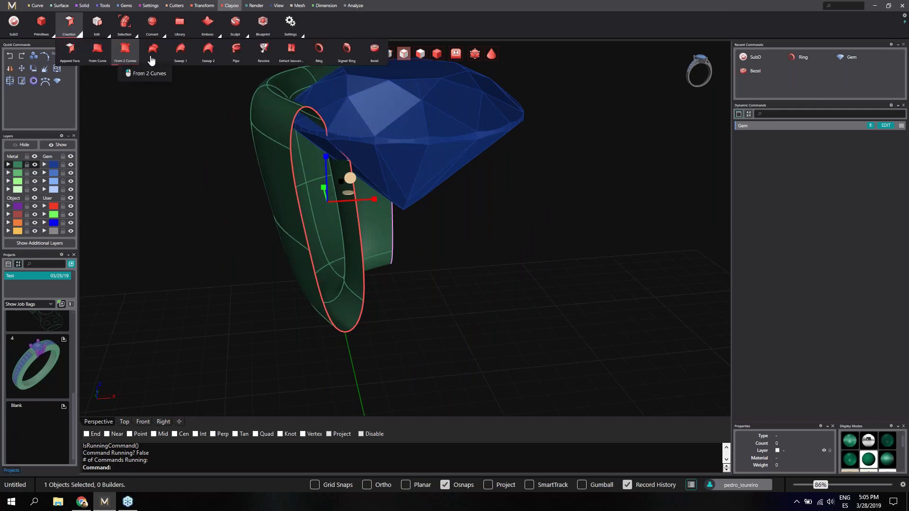
{"action": "left_click", "coordinate": [73, 58]}
Append a face to the boundary edges at the bezel piece's other open end, on the Y axis side
{"action": "right_click_drag", "start_coordinate": [143, 112], "coordinate": [317, 220]}
{"action": "scroll", "coordinate": [360, 230], "scroll_direction": "down", "scroll_amount": 4}
{"action": "left_click", "coordinate": [400, 251]}
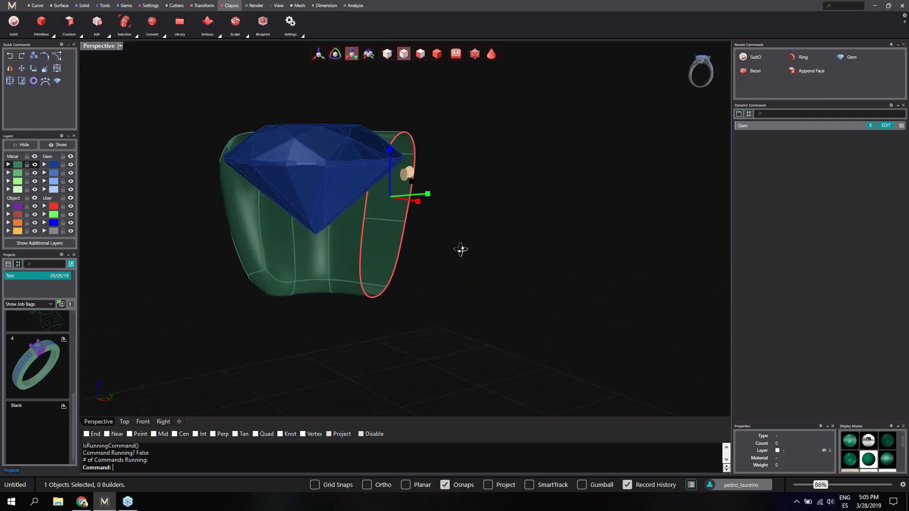
{"action": "right_click_drag", "start_coordinate": [461, 250], "coordinate": [440, 278]}
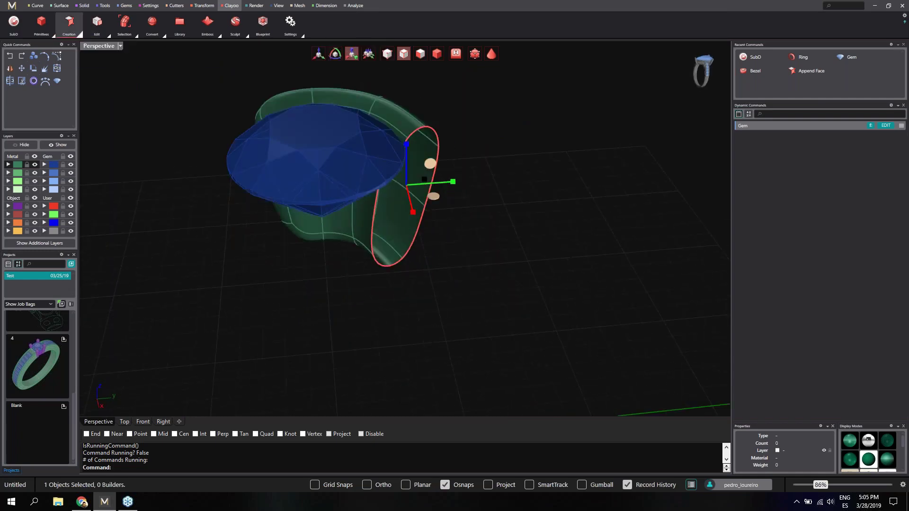
{"action": "right_click_drag", "start_coordinate": [343, 237], "coordinate": [277, 269]}
{"action": "scroll", "coordinate": [406, 218], "scroll_direction": "down", "scroll_amount": 6}
{"action": "scroll", "coordinate": [389, 232], "scroll_direction": "up", "scroll_amount": 4}
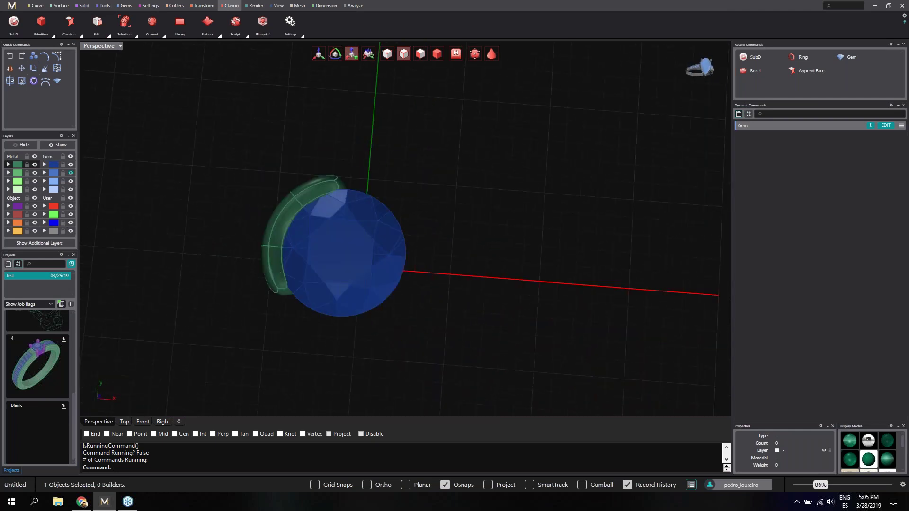
Bring the hidden ring band back into view beneath the gem
{"action": "left_click", "coordinate": [69, 149]}
{"action": "right_click_drag", "start_coordinate": [222, 222], "coordinate": [305, 193]}
{"action": "scroll", "coordinate": [305, 193], "scroll_direction": "up", "scroll_amount": 3}
Select the whole capped bezel piece as an object and hide it
{"action": "left_click", "coordinate": [422, 52]}
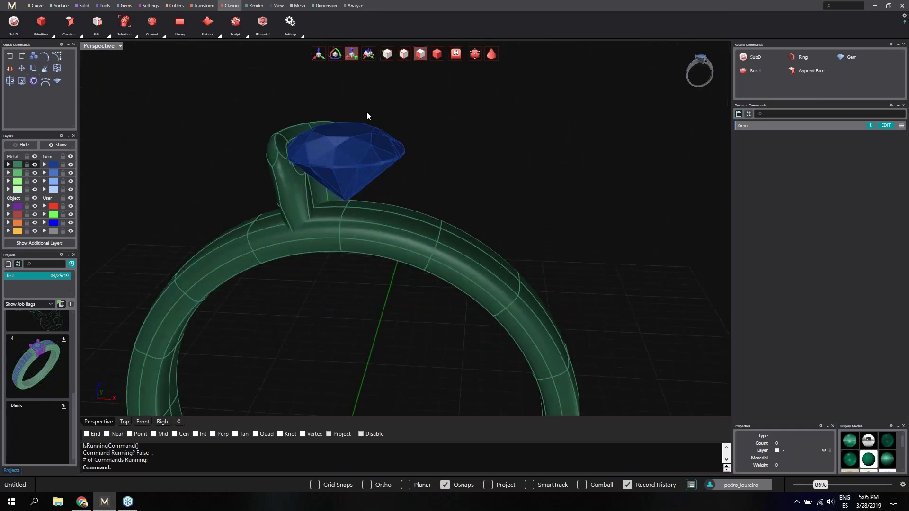
{"action": "left_click", "coordinate": [291, 179]}
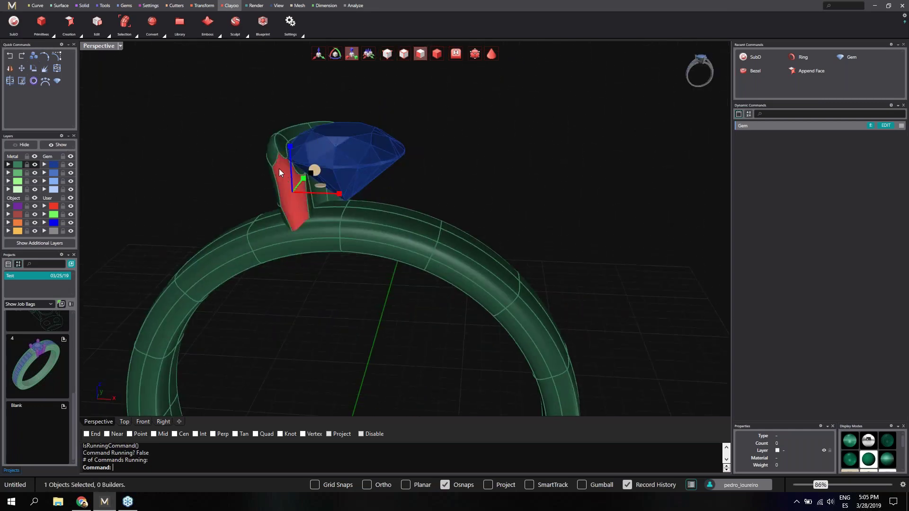
{"action": "left_click", "coordinate": [437, 53]}
{"action": "left_click", "coordinate": [281, 138]}
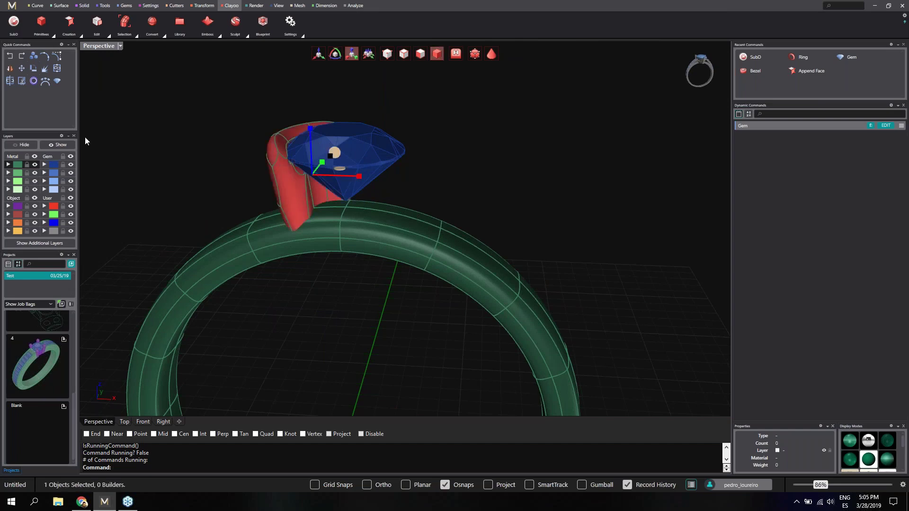
{"action": "left_click", "coordinate": [30, 145]}
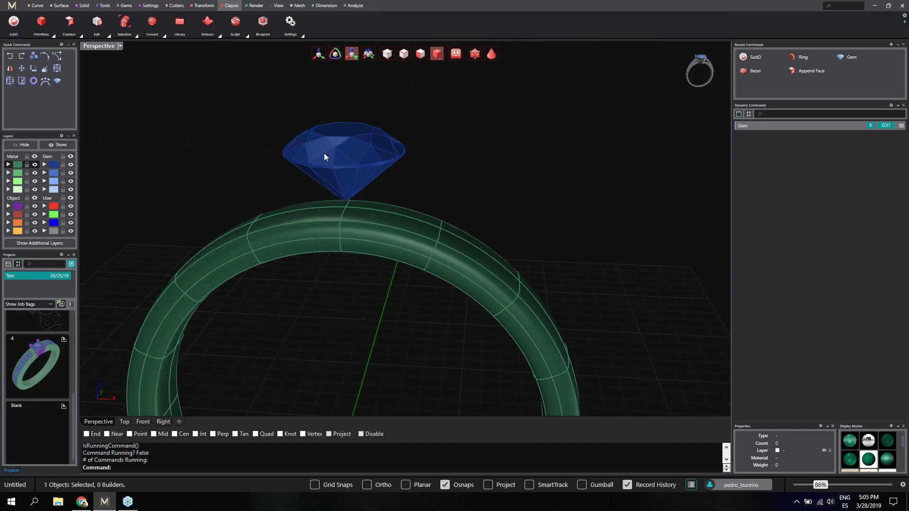
In the front view, select all faces on the negative X half of the ring band and delete them
{"action": "right_click_drag", "start_coordinate": [466, 206], "coordinate": [372, 217]}
{"action": "scroll", "coordinate": [439, 199], "scroll_direction": "down", "scroll_amount": 7}
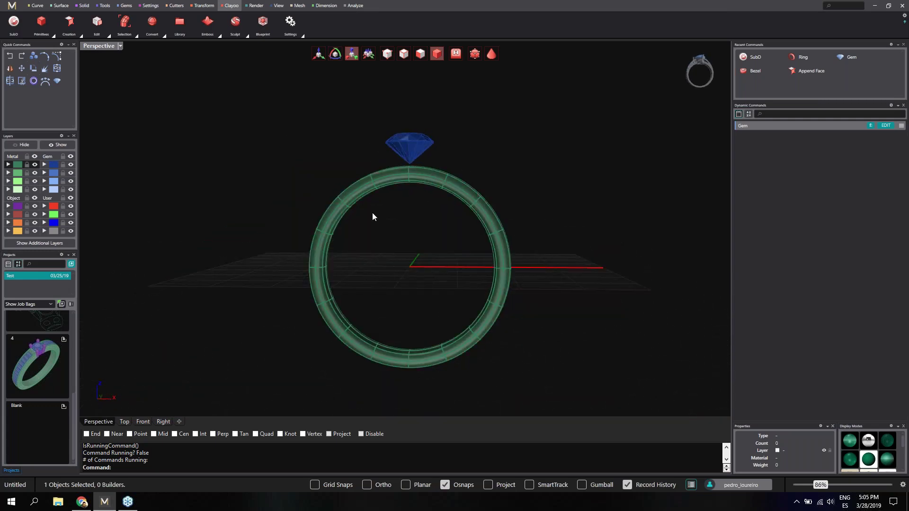
{"action": "left_click", "coordinate": [142, 422]}
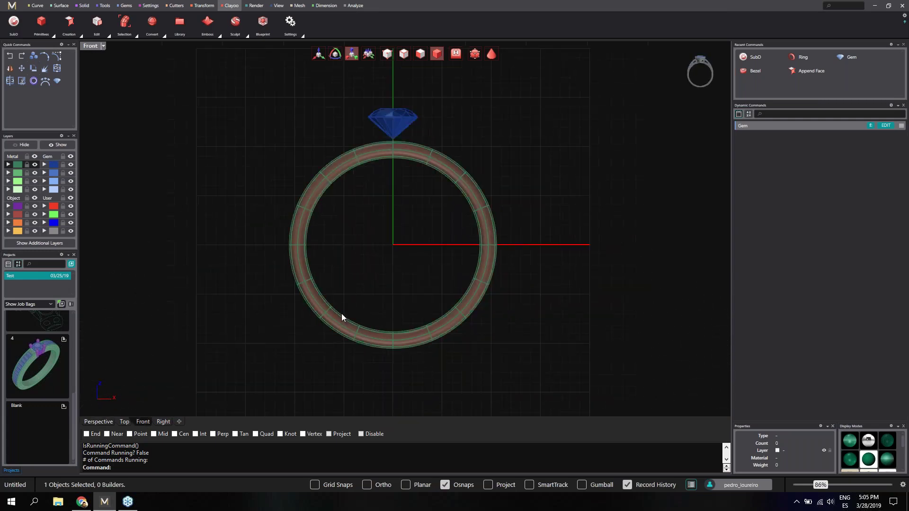
{"action": "left_click", "coordinate": [420, 57]}
{"action": "right_click_drag", "start_coordinate": [432, 118], "coordinate": [413, 111]}
{"action": "left_click_drag", "start_coordinate": [266, 118], "coordinate": [384, 358]}
{"action": "scroll", "coordinate": [389, 206], "scroll_direction": "up", "scroll_amount": 2}
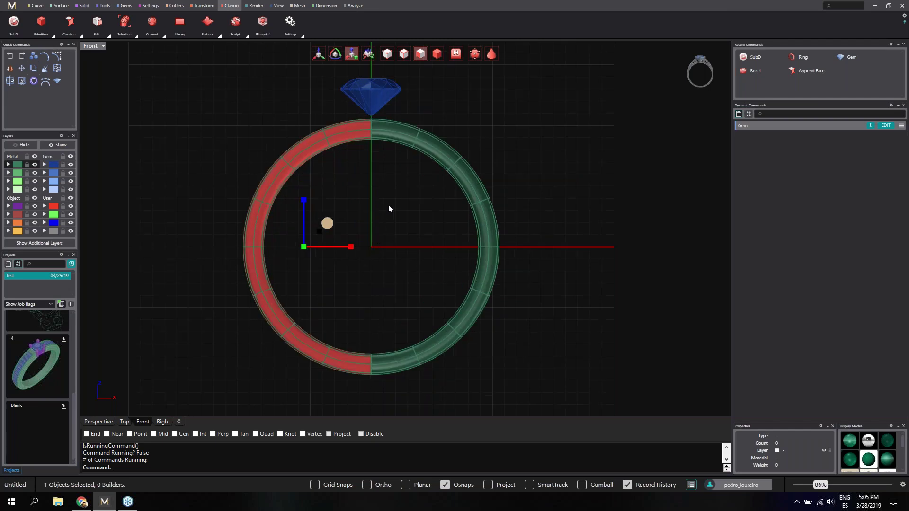
{"action": "right_click_drag", "start_coordinate": [389, 207], "coordinate": [380, 256]}
{"action": "key", "text": "Delete"}
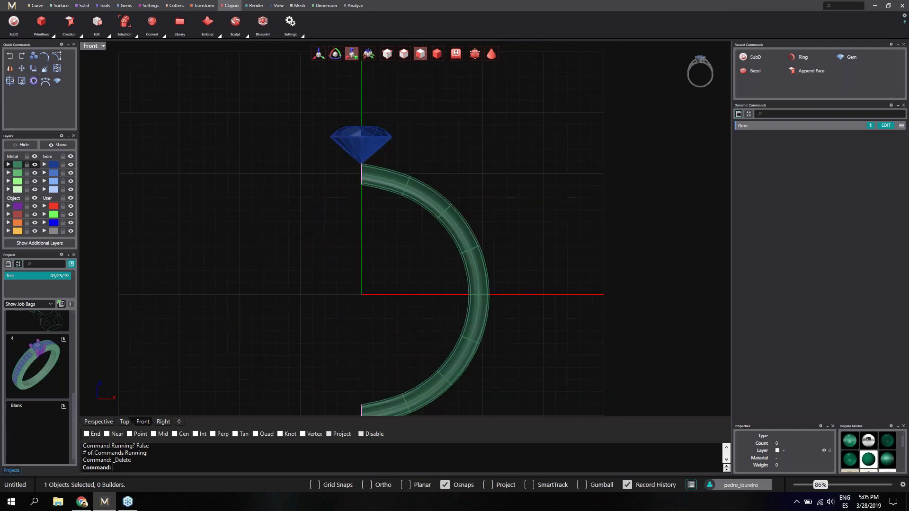
Delete the topmost face segment of the remaining half band, directly beneath the gem
{"action": "scroll", "coordinate": [384, 184], "scroll_direction": "up", "scroll_amount": 2}
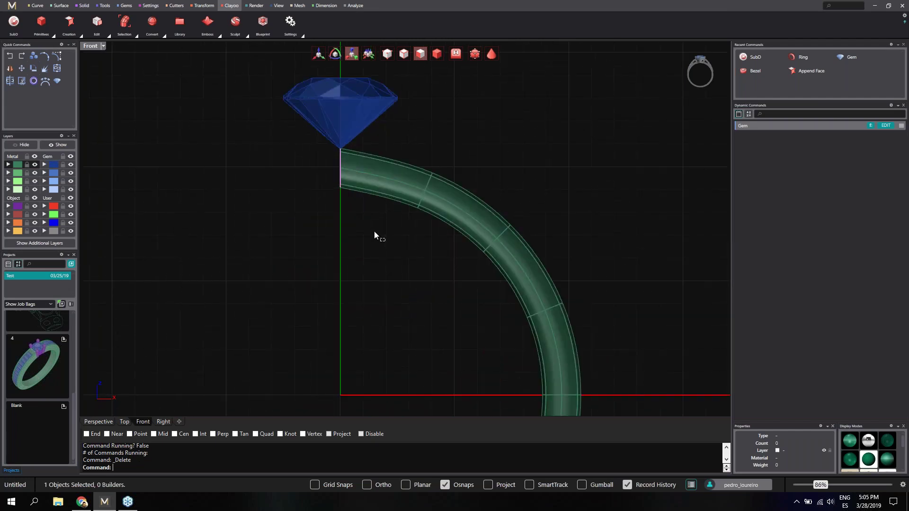
{"action": "left_click_drag", "start_coordinate": [381, 238], "coordinate": [352, 142]}
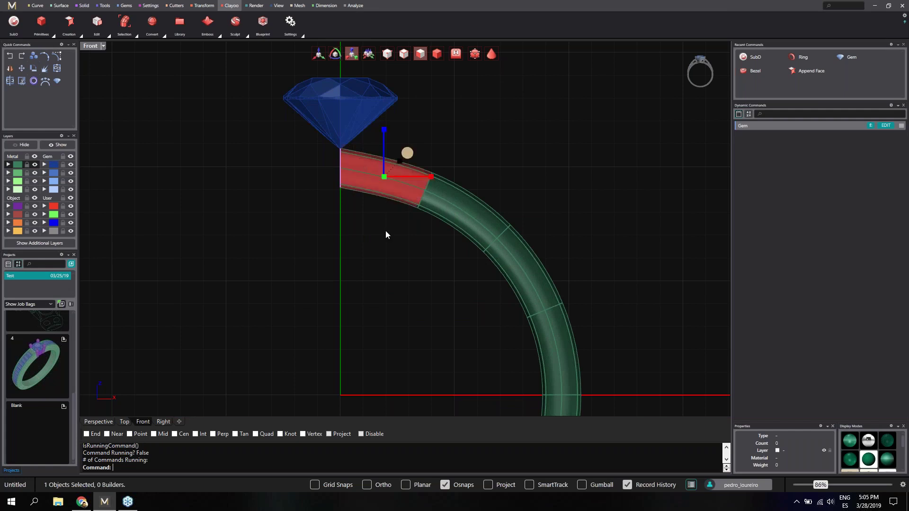
{"action": "key", "text": "Delete"}
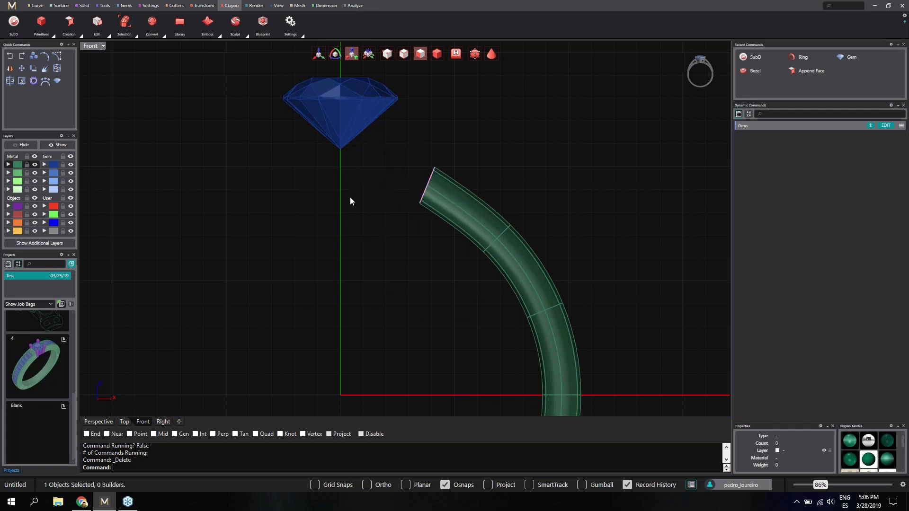
Show the hidden bezel piece again and view it in perspective alongside the half band's open upper end
{"action": "scroll", "coordinate": [351, 197], "scroll_direction": "down", "scroll_amount": 1}
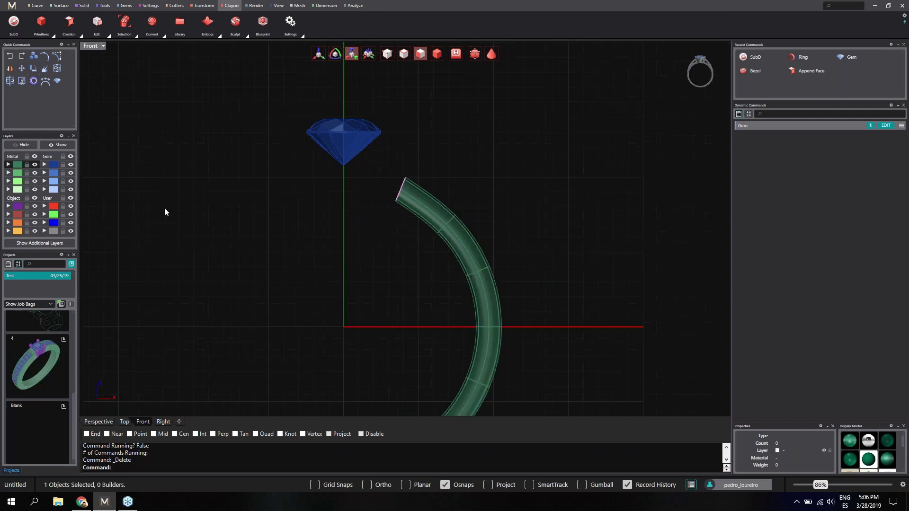
{"action": "left_click", "coordinate": [62, 145]}
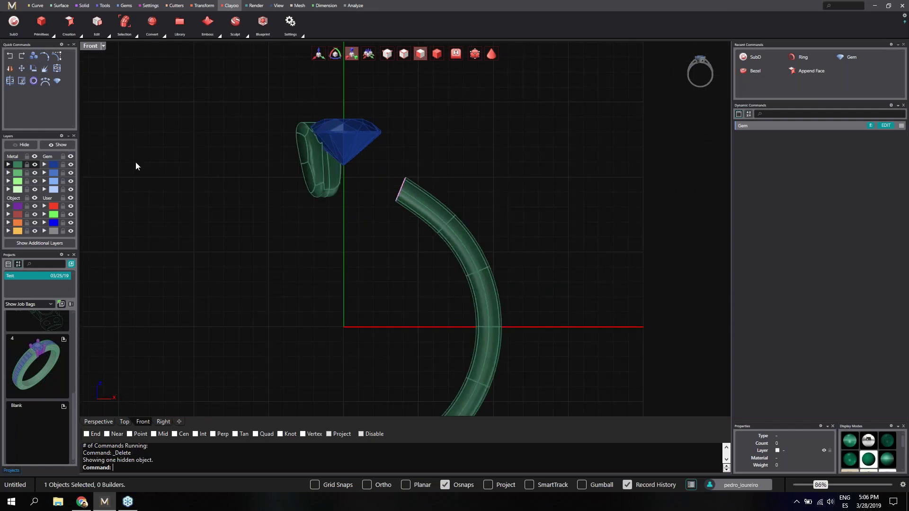
{"action": "left_click", "coordinate": [108, 421]}
{"action": "right_click_drag", "start_coordinate": [341, 264], "coordinate": [471, 171]}
{"action": "right_click_drag", "start_coordinate": [468, 221], "coordinate": [376, 167]}
{"action": "scroll", "coordinate": [376, 166], "scroll_direction": "up", "scroll_amount": 4}
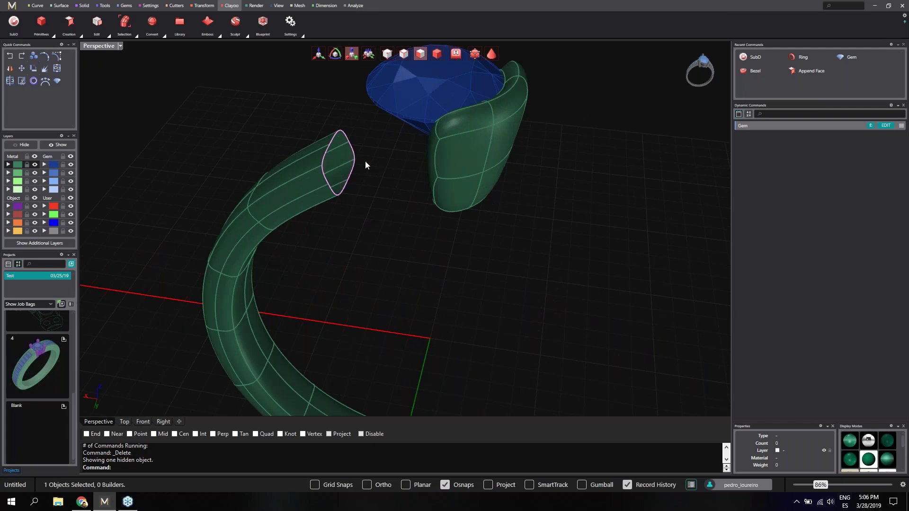
Select the open edge loop at the half band's upper end and cap it with Append Face
{"action": "scroll", "coordinate": [363, 143], "scroll_direction": "up", "scroll_amount": 5}
{"action": "right_click_drag", "start_coordinate": [365, 144], "coordinate": [374, 102]}
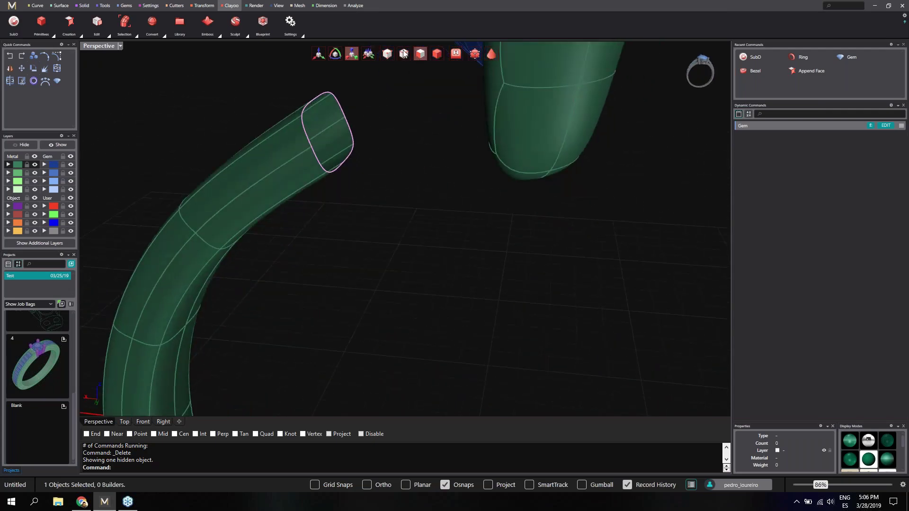
{"action": "left_click", "coordinate": [349, 129]}
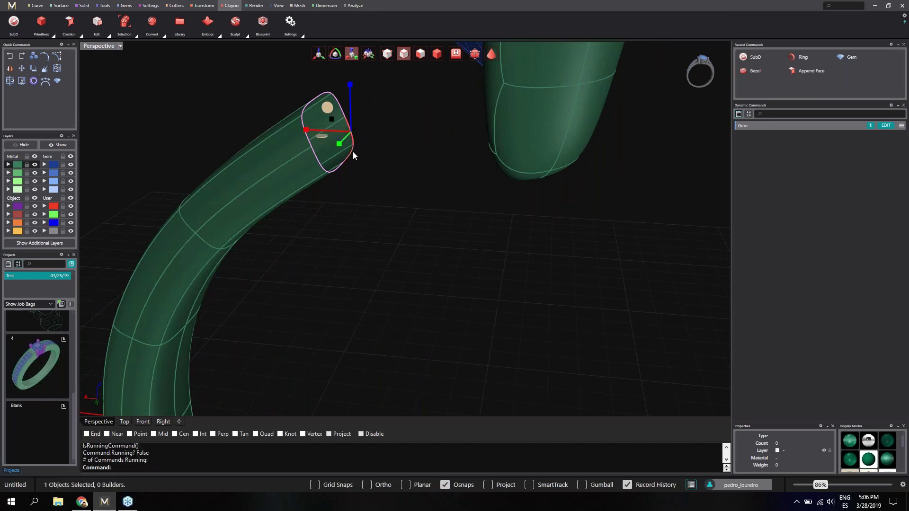
{"action": "double_click", "coordinate": [354, 153]}
{"action": "right_click_drag", "start_coordinate": [387, 170], "coordinate": [407, 199]}
{"action": "left_click", "coordinate": [81, 36]}
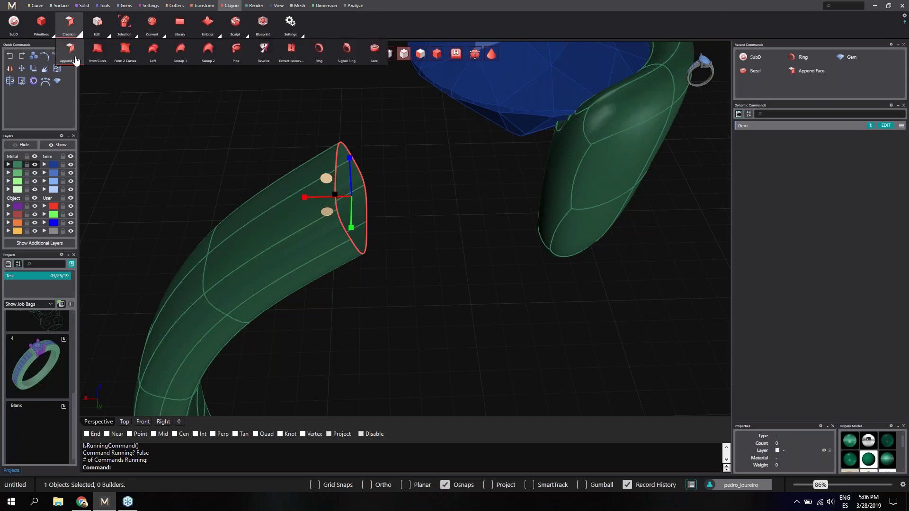
{"action": "left_click", "coordinate": [77, 61]}
{"action": "scroll", "coordinate": [280, 186], "scroll_direction": "down", "scroll_amount": 8}
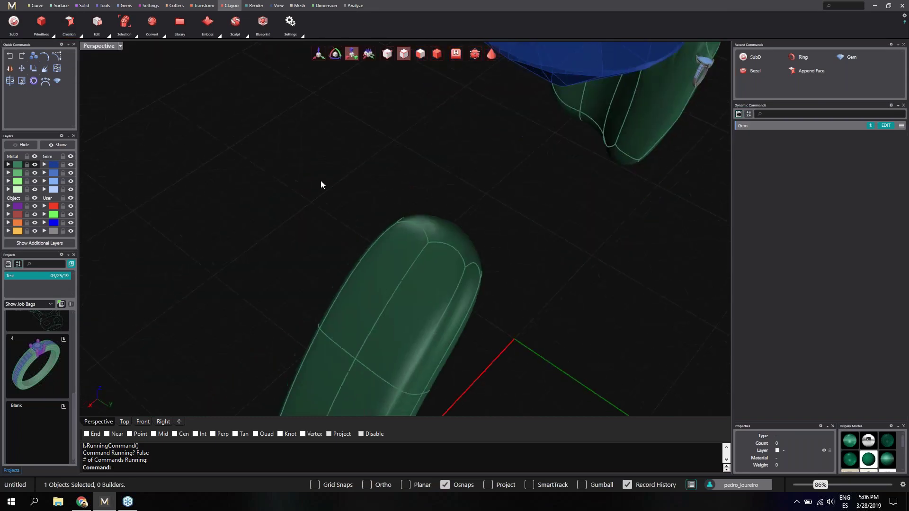
{"action": "right_click_drag", "start_coordinate": [319, 202], "coordinate": [420, 202]}
Select the new cap face at the half band's upper end and move it sideways along the Y axis
{"action": "left_click", "coordinate": [411, 217]}
{"action": "left_click", "coordinate": [319, 54]}
{"action": "right_click_drag", "start_coordinate": [325, 157], "coordinate": [318, 150]}
{"action": "left_click_drag", "start_coordinate": [450, 217], "coordinate": [474, 218]}
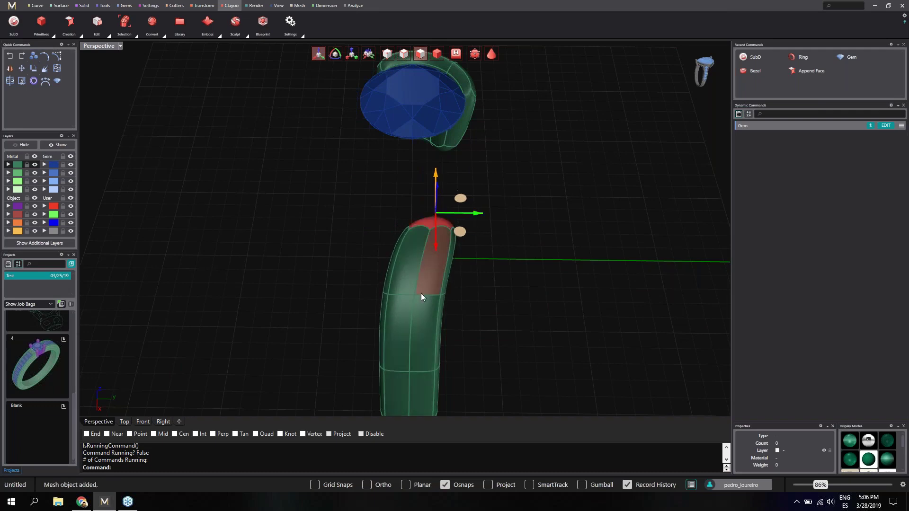
{"action": "right_click_drag", "start_coordinate": [422, 294], "coordinate": [418, 275]}
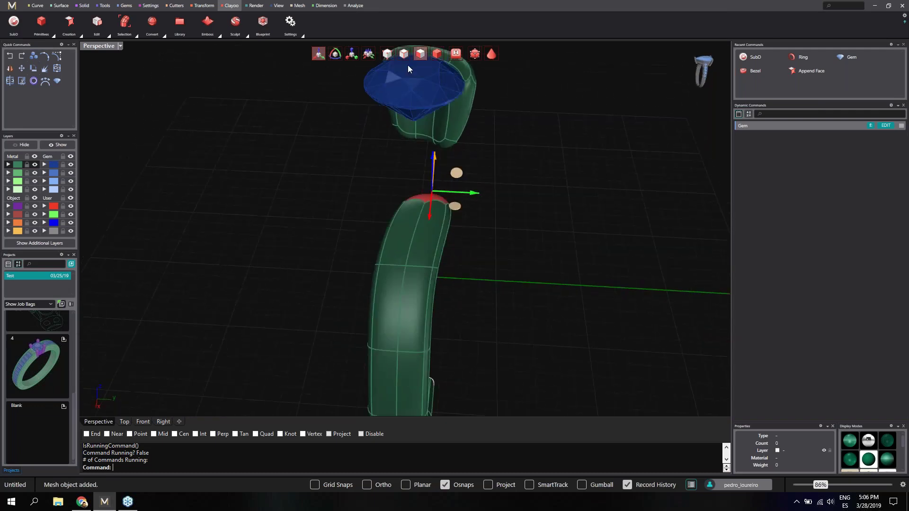
Select the band's cross-section edge loop just below the capped end and shift it along the Y axis
{"action": "left_click", "coordinate": [405, 55]}
{"action": "left_click_drag", "start_coordinate": [349, 245], "coordinate": [451, 272]}
{"action": "scroll", "coordinate": [380, 252], "scroll_direction": "down", "scroll_amount": 5}
{"action": "right_click_drag", "start_coordinate": [411, 280], "coordinate": [354, 237]}
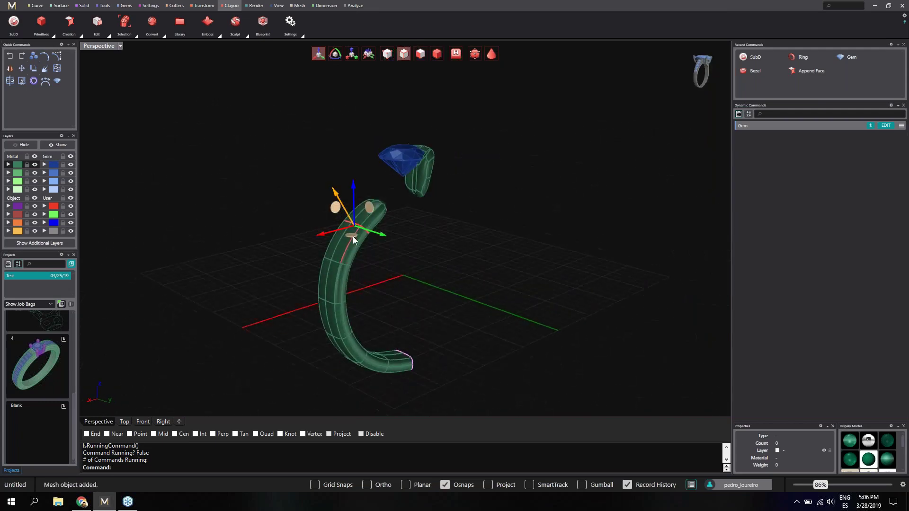
{"action": "scroll", "coordinate": [329, 216], "scroll_direction": "up", "scroll_amount": 3}
{"action": "right_click_drag", "start_coordinate": [285, 233], "coordinate": [420, 251]}
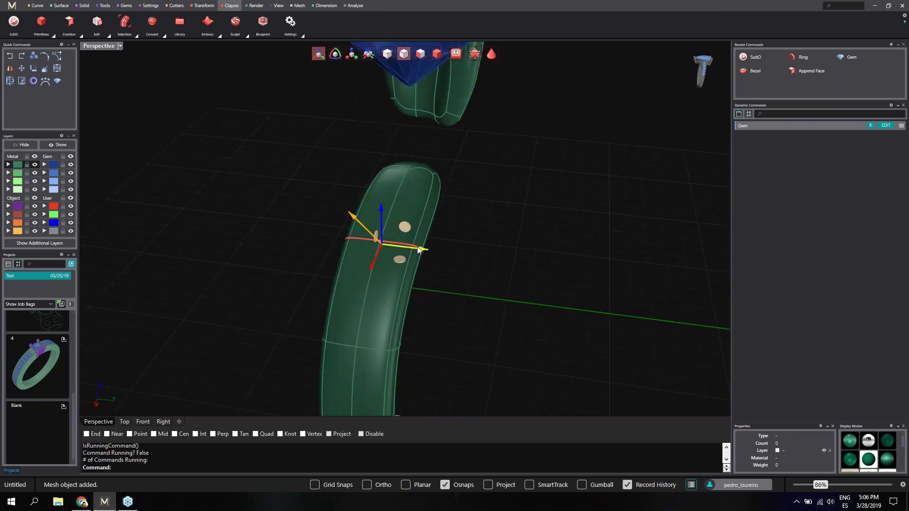
{"action": "right_click_drag", "start_coordinate": [421, 184], "coordinate": [423, 253]}
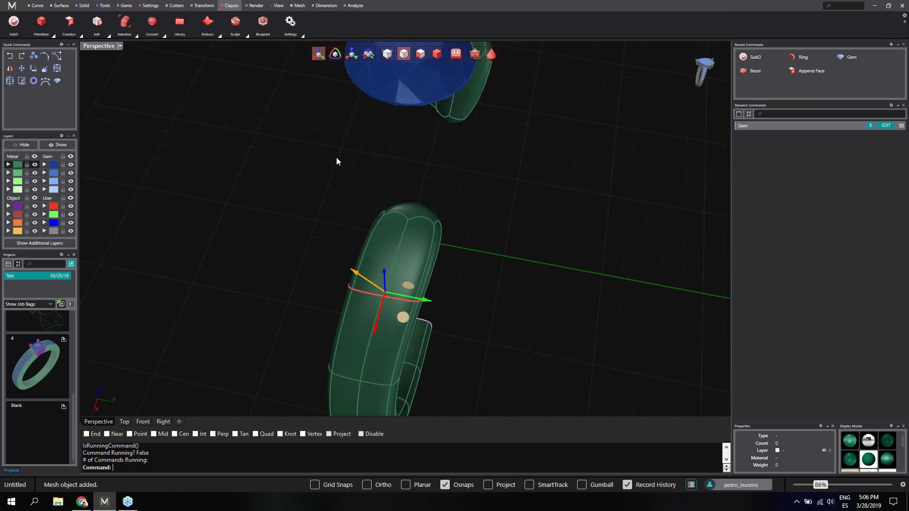
Select the edge loop around the band's cap and scale it slightly narrower along the Y axis
{"action": "left_click_drag", "start_coordinate": [336, 157], "coordinate": [433, 229]}
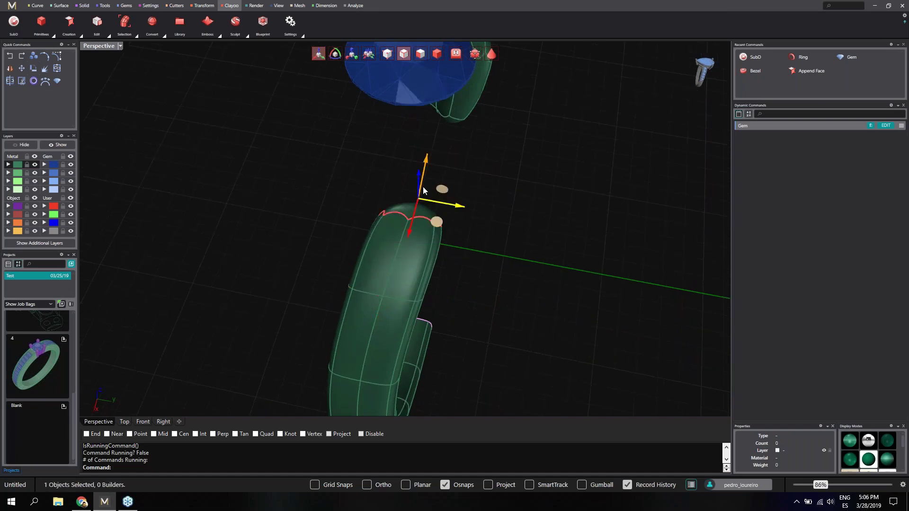
{"action": "left_click", "coordinate": [352, 55]}
{"action": "right_click_drag", "start_coordinate": [409, 237], "coordinate": [492, 241]}
{"action": "left_click_drag", "start_coordinate": [474, 205], "coordinate": [463, 207]}
{"action": "right_click_drag", "start_coordinate": [469, 267], "coordinate": [420, 207]}
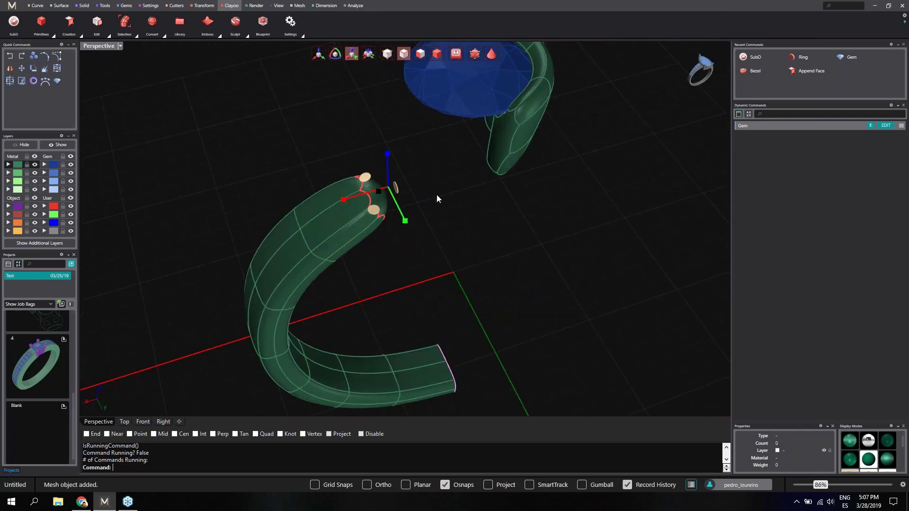
Bridge the band's cap face to the facing end face of the bezel piece with one linear segment
{"action": "left_click", "coordinate": [422, 53]}
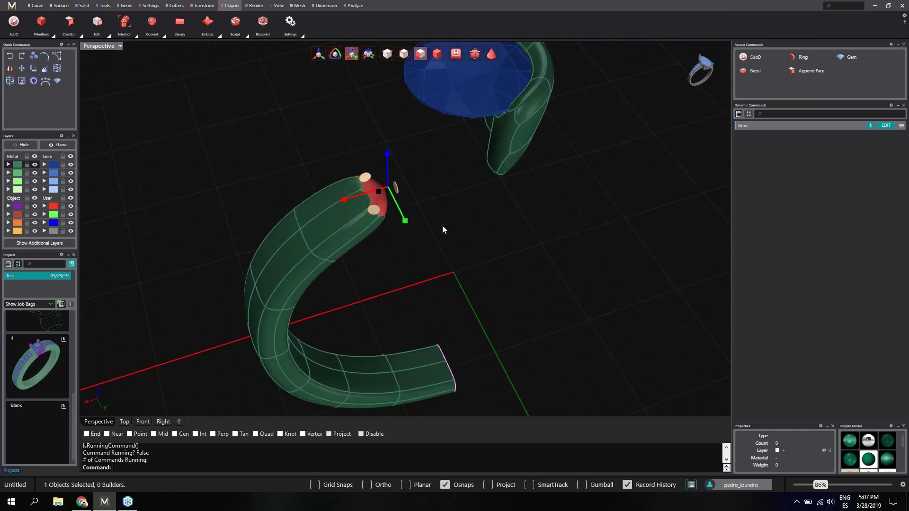
{"action": "mouse_move", "coordinate": [458, 236]}
{"action": "right_mouse_down"}
{"action": "mouse_move", "coordinate": [396, 207]}
{"action": "mouse_move", "coordinate": [390, 184]}
{"action": "mouse_move", "coordinate": [445, 236]}
{"action": "right_mouse_up"}
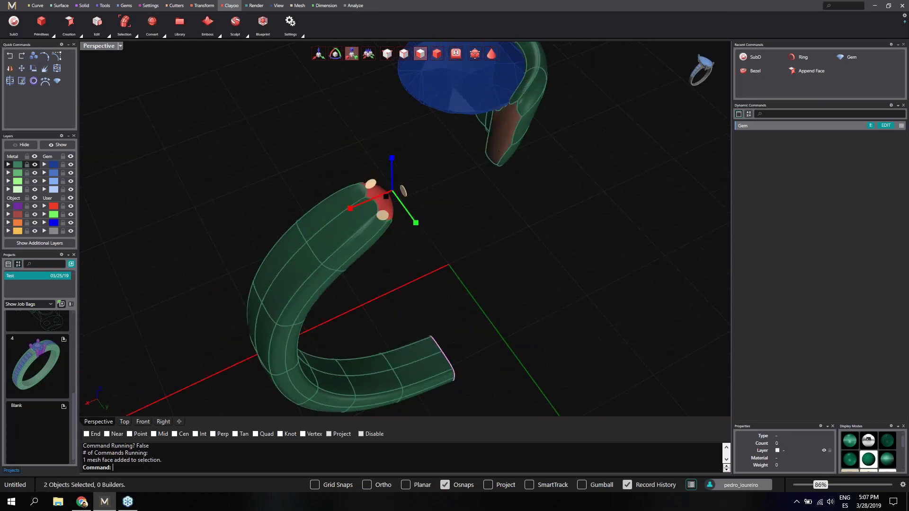
{"action": "left_click", "coordinate": [507, 138], "text": "shift"}
{"action": "right_click_drag", "start_coordinate": [515, 220], "coordinate": [444, 203]}
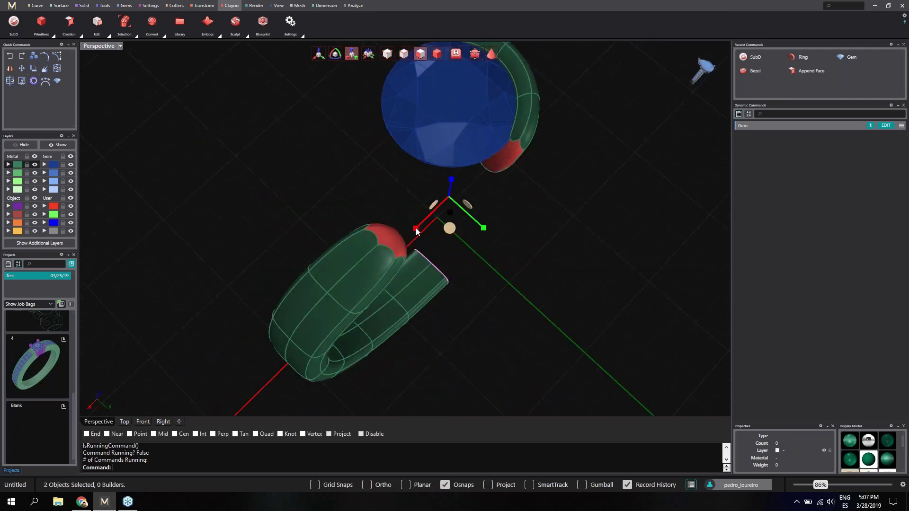
{"action": "right_click_drag", "start_coordinate": [327, 234], "coordinate": [354, 206]}
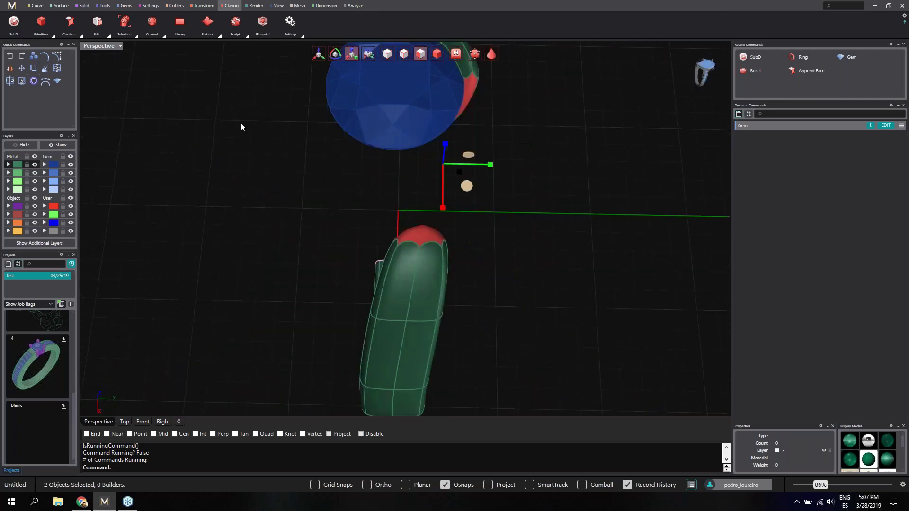
{"action": "left_click", "coordinate": [107, 34]}
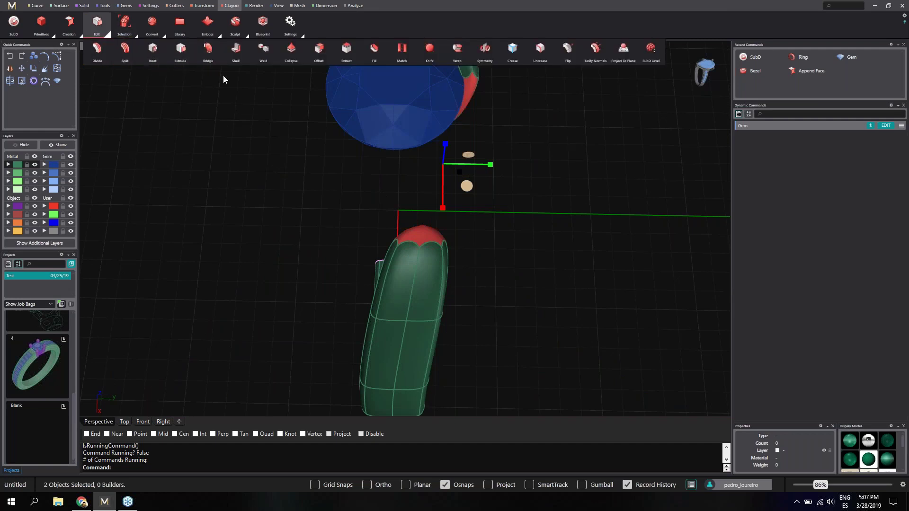
{"action": "left_click", "coordinate": [211, 58]}
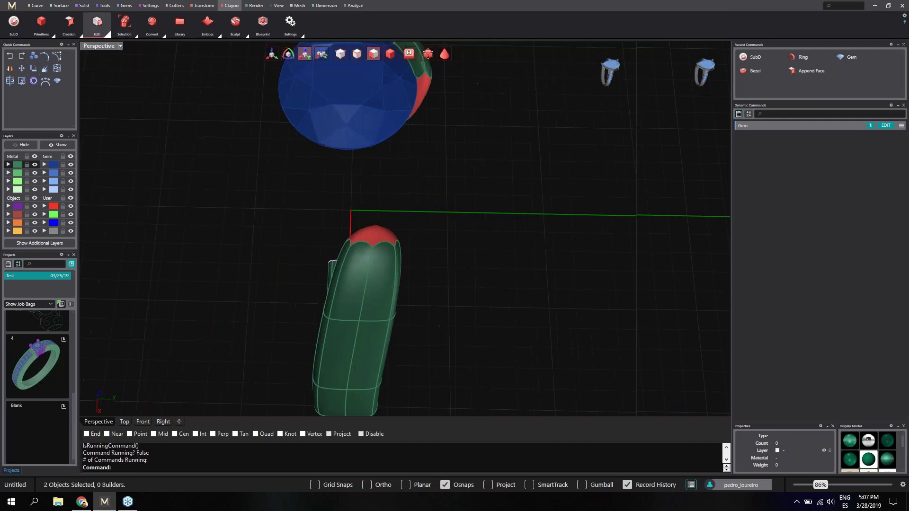
{"action": "right_click_drag", "start_coordinate": [481, 234], "coordinate": [453, 215]}
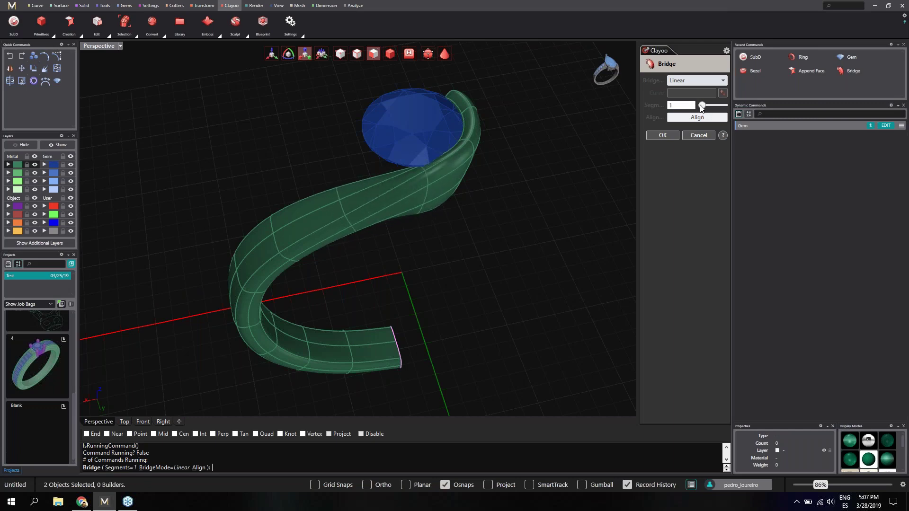
{"action": "right_click_drag", "start_coordinate": [455, 242], "coordinate": [501, 223]}
{"action": "right_click", "coordinate": [501, 223]}
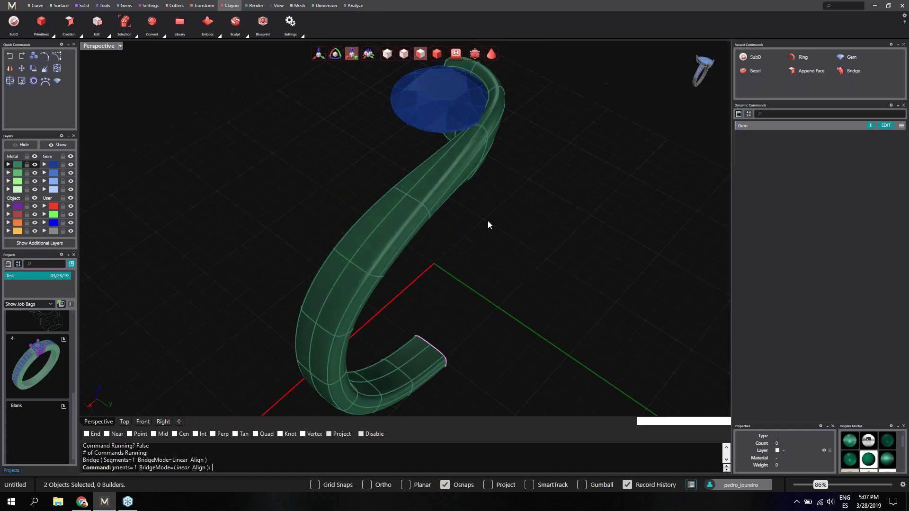
Select the whole joined band and bezel object and rotate a copy of it 180 degrees about the origin at 0
{"action": "right_click_drag", "start_coordinate": [347, 207], "coordinate": [467, 217]}
{"action": "right_click_drag", "start_coordinate": [369, 237], "coordinate": [429, 236]}
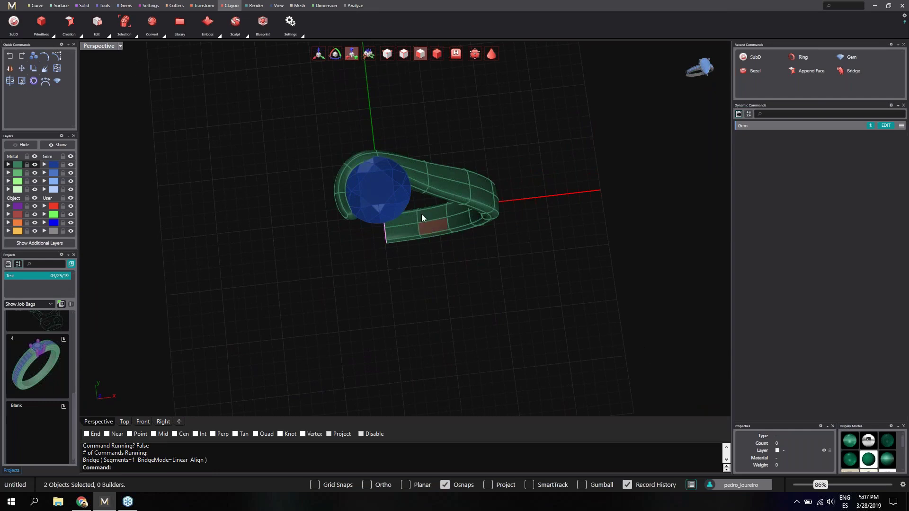
{"action": "right_click_drag", "start_coordinate": [410, 201], "coordinate": [454, 251]}
{"action": "mouse_move", "coordinate": [382, 210]}
{"action": "right_mouse_down"}
{"action": "mouse_move", "coordinate": [388, 240]}
{"action": "mouse_move", "coordinate": [410, 222]}
{"action": "mouse_move", "coordinate": [394, 241]}
{"action": "mouse_move", "coordinate": [399, 212]}
{"action": "right_mouse_up"}
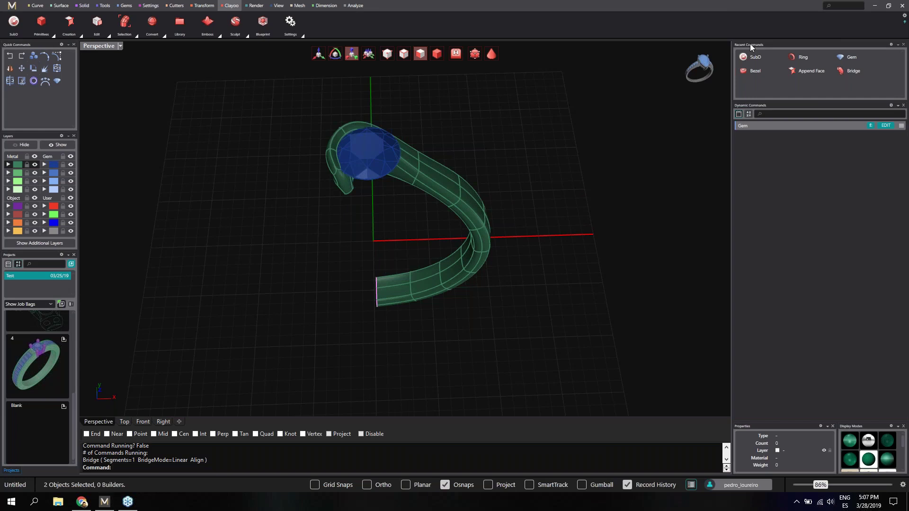
{"action": "right_click_drag", "start_coordinate": [540, 227], "coordinate": [397, 237]}
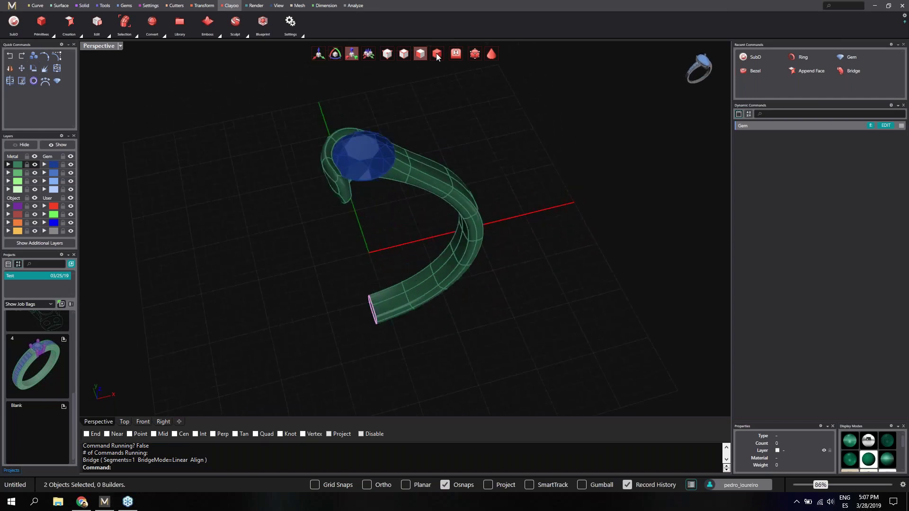
{"action": "left_click", "coordinate": [425, 163]}
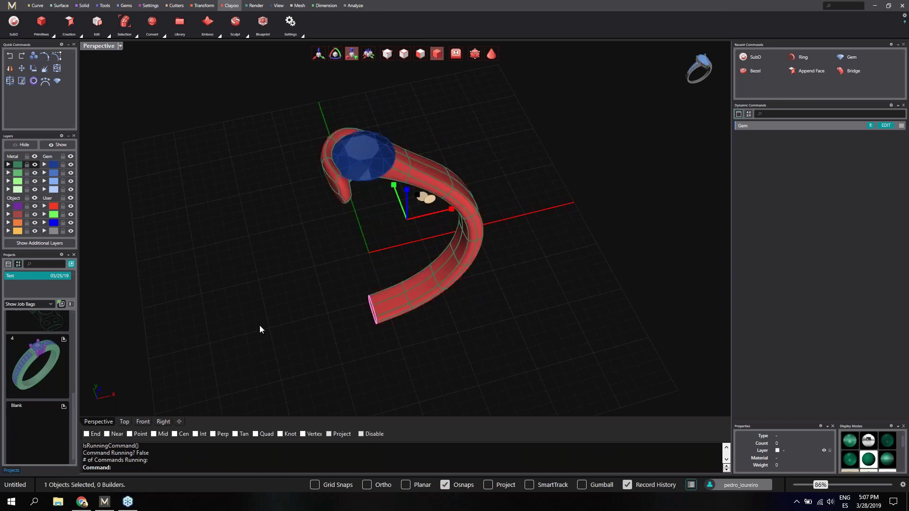
{"action": "type", "text": "rotate"}
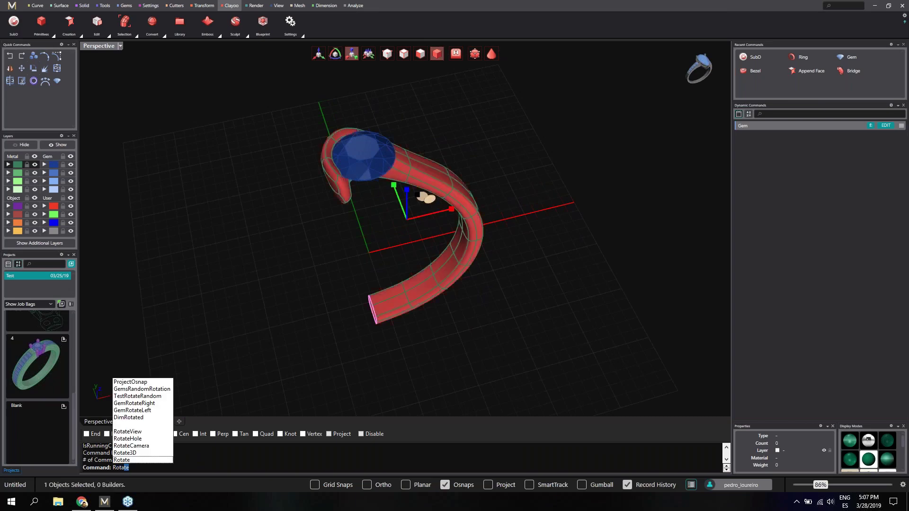
{"action": "key", "text": "Return"}
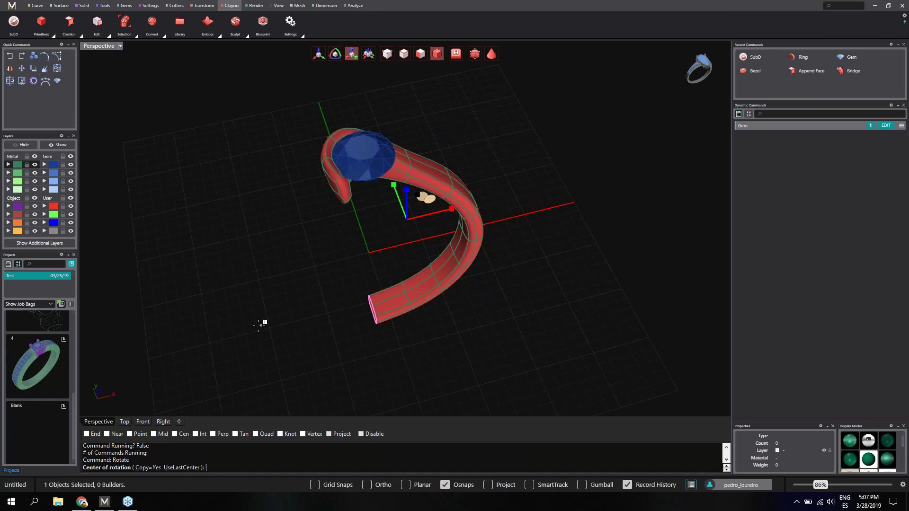
{"action": "type", "text": "0"}
{"action": "key", "text": "Return"}
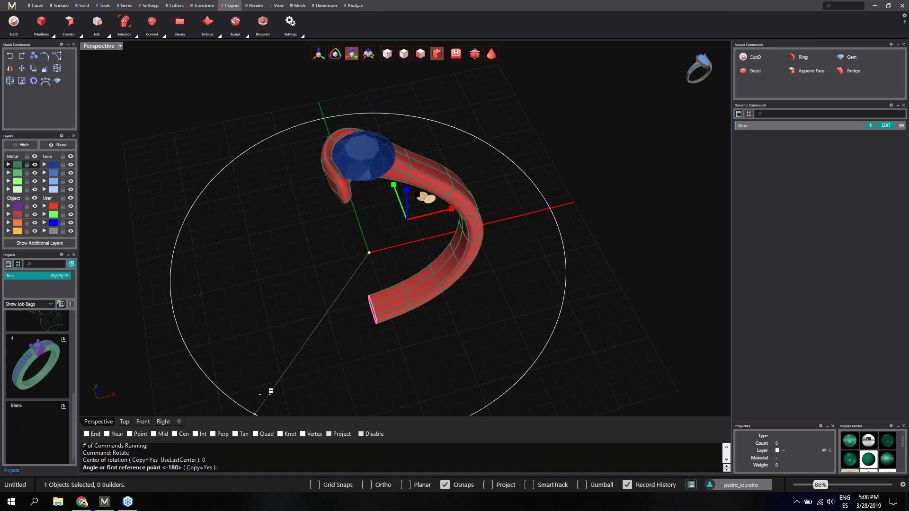
{"action": "left_click", "coordinate": [514, 217]}
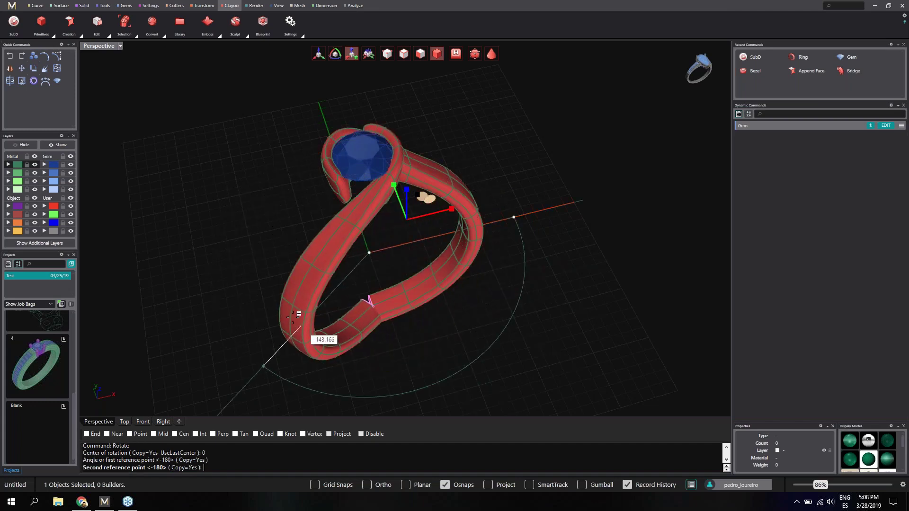
{"action": "left_click", "coordinate": [268, 274]}
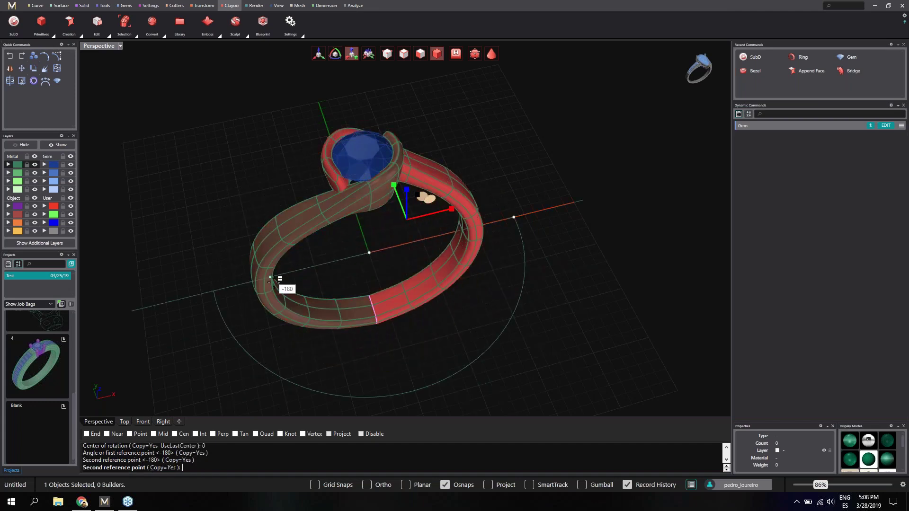
{"action": "right_click", "coordinate": [331, 274]}
{"action": "right_click_drag", "start_coordinate": [357, 278], "coordinate": [341, 287]}
{"action": "left_click", "coordinate": [405, 319]}
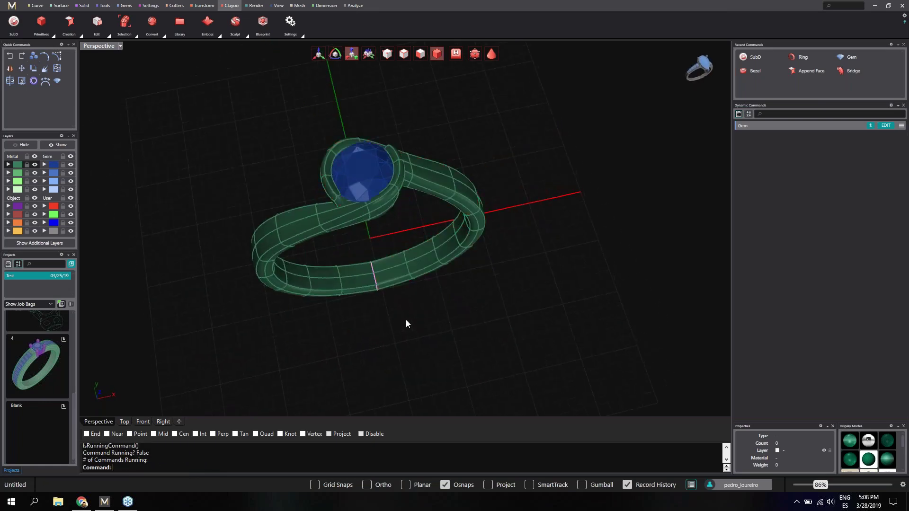
Examine the seam at the ring's lowest point where the original half and its rotated copy meet
{"action": "right_click_drag", "start_coordinate": [405, 320], "coordinate": [389, 260]}
{"action": "scroll", "coordinate": [385, 278], "scroll_direction": "down", "scroll_amount": 6}
{"action": "scroll", "coordinate": [379, 356], "scroll_direction": "up", "scroll_amount": 5}
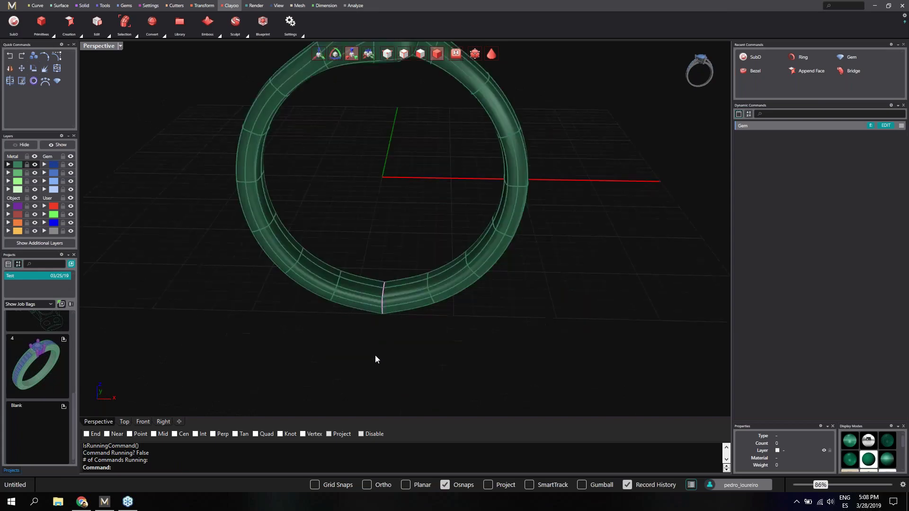
{"action": "right_click_drag", "start_coordinate": [374, 337], "coordinate": [381, 298]}
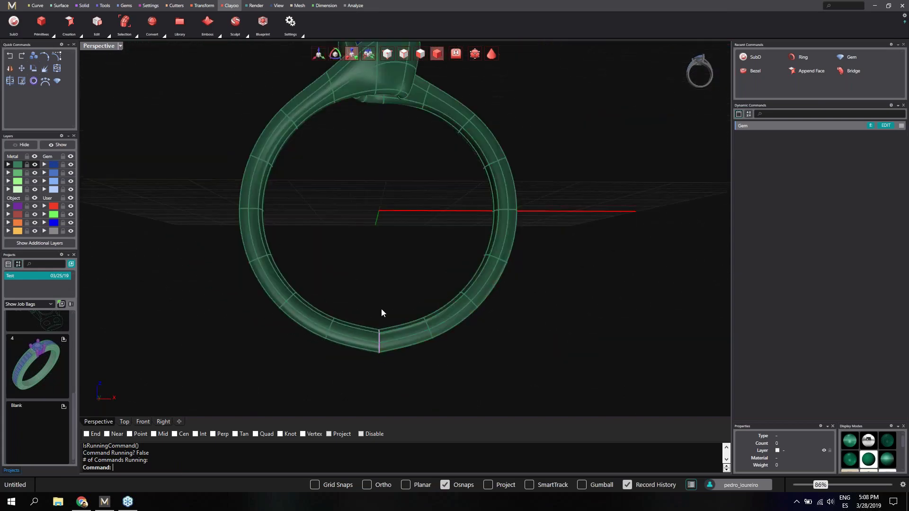
{"action": "scroll", "coordinate": [388, 350], "scroll_direction": "up", "scroll_amount": 5}
{"action": "left_click", "coordinate": [376, 340]}
{"action": "left_click", "coordinate": [376, 324]}
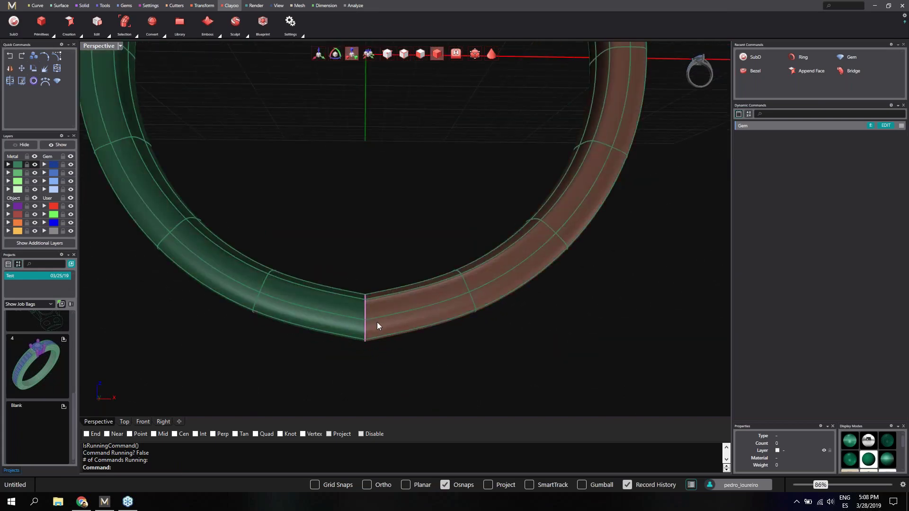
{"action": "right_click_drag", "start_coordinate": [365, 326], "coordinate": [342, 340]}
{"action": "left_click", "coordinate": [342, 340]}
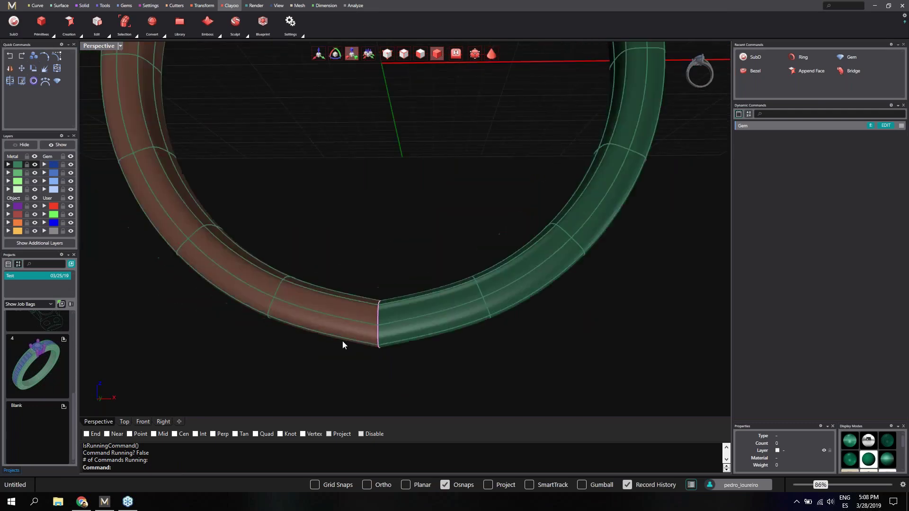
{"action": "scroll", "coordinate": [343, 340], "scroll_direction": "down", "scroll_amount": 3}
{"action": "left_click", "coordinate": [331, 300]}
{"action": "left_click", "coordinate": [392, 315]}
{"action": "left_click", "coordinate": [312, 292]}
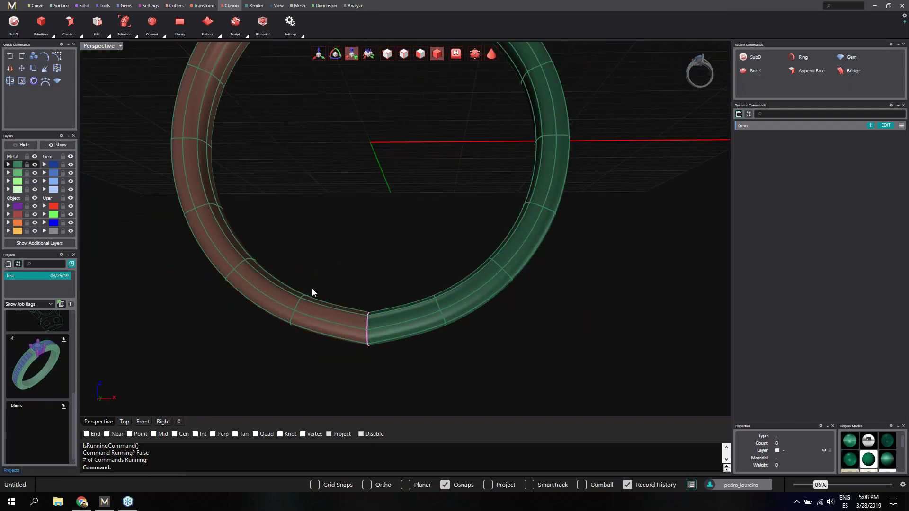
{"action": "left_click", "coordinate": [365, 353]}
{"action": "scroll", "coordinate": [366, 354], "scroll_direction": "down", "scroll_amount": 3}
{"action": "scroll", "coordinate": [367, 340], "scroll_direction": "up", "scroll_amount": 3}
{"action": "left_click", "coordinate": [367, 339]}
{"action": "scroll", "coordinate": [223, 237], "scroll_direction": "up", "scroll_amount": 1}
{"action": "left_click", "coordinate": [223, 237]}
{"action": "left_click", "coordinate": [148, 112]}
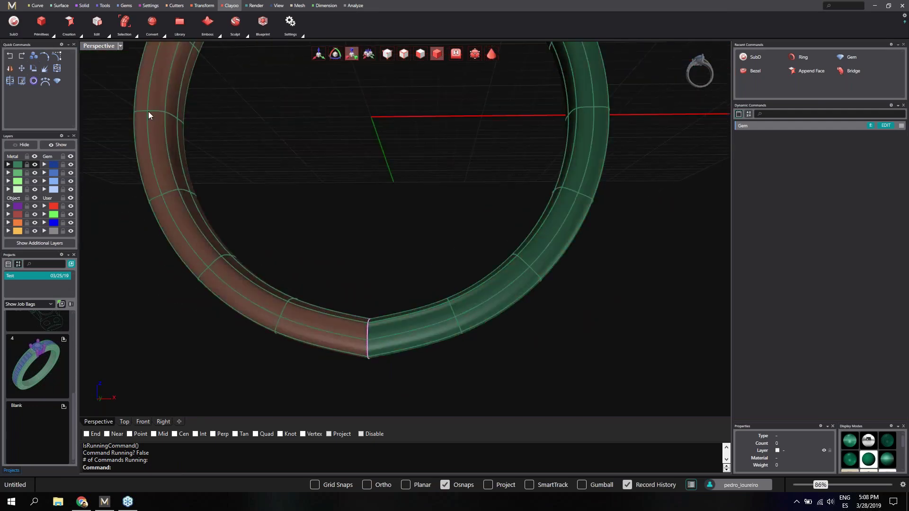
Weld the points of the two ring halves along the seam at the band's lowest point
{"action": "left_click", "coordinate": [103, 82]}
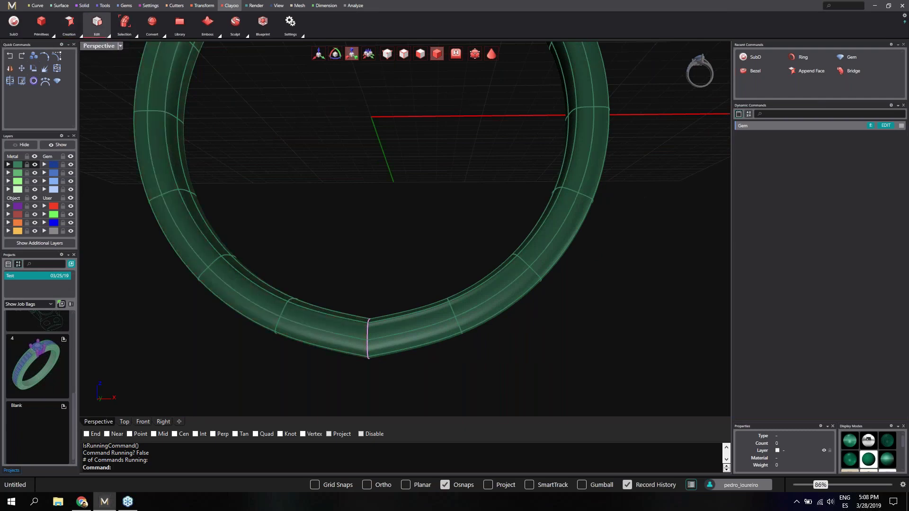
{"action": "left_click", "coordinate": [97, 22]}
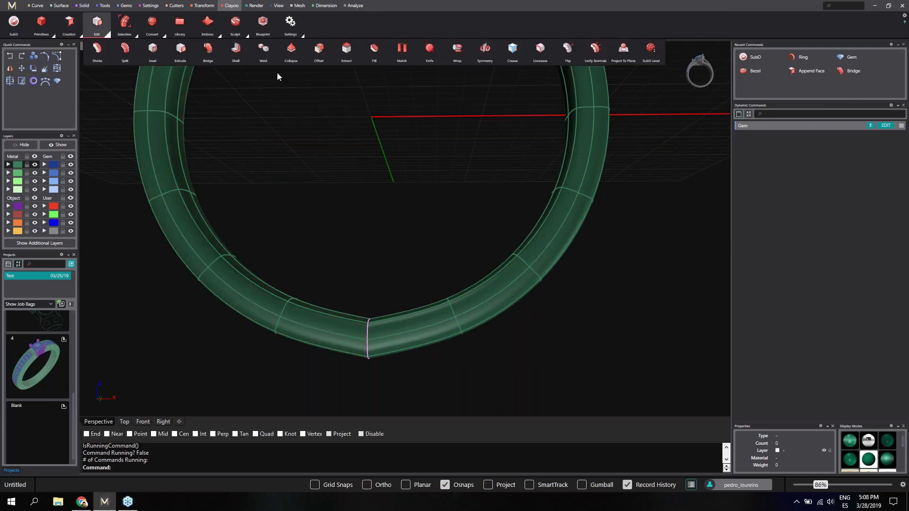
{"action": "left_click", "coordinate": [263, 49]}
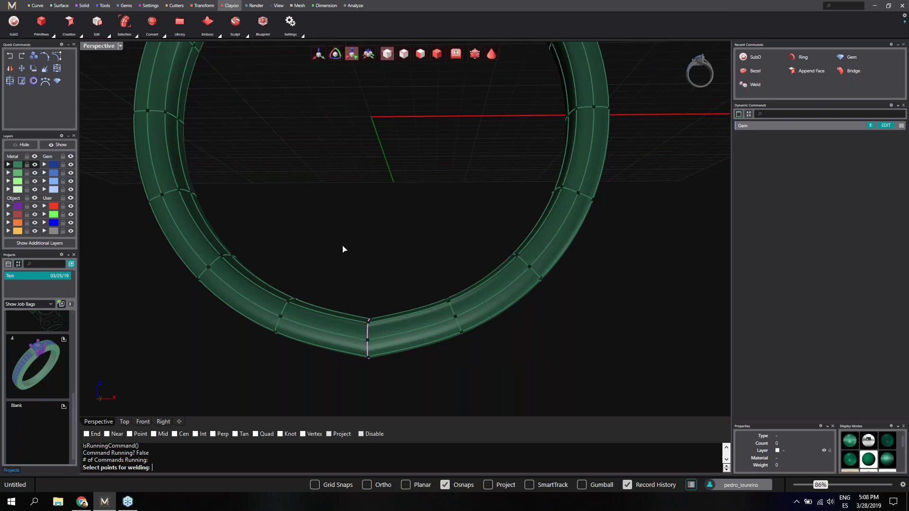
{"action": "left_click_drag", "start_coordinate": [343, 249], "coordinate": [410, 381]}
{"action": "key", "text": "Return"}
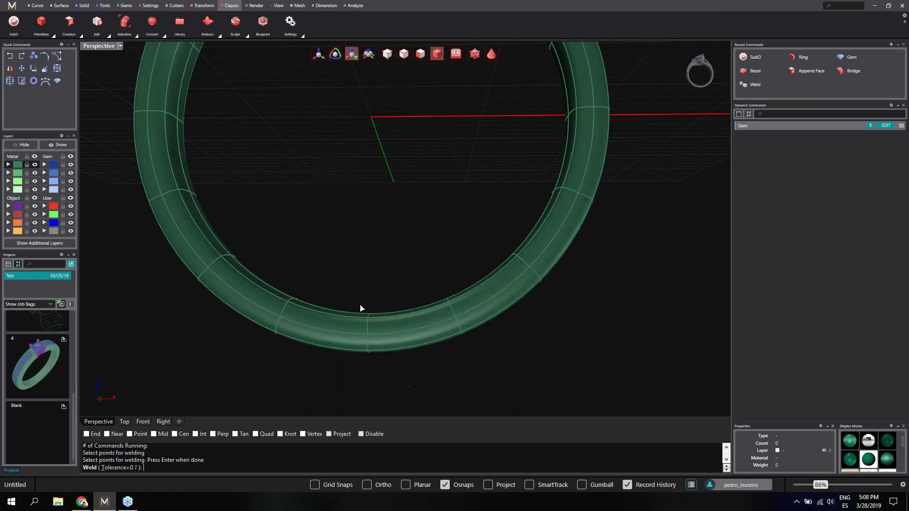
Examine the joined ring from several sides, checking the band, the bypass shoulders and the bezel around the gem
{"action": "right_click_drag", "start_coordinate": [338, 279], "coordinate": [432, 350]}
{"action": "scroll", "coordinate": [433, 350], "scroll_direction": "down", "scroll_amount": 7}
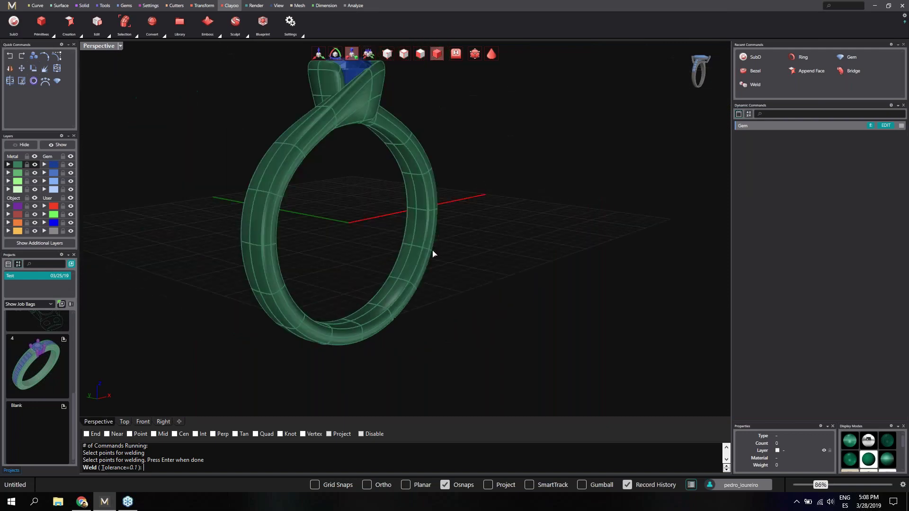
{"action": "right_click_drag", "start_coordinate": [433, 253], "coordinate": [346, 284]}
{"action": "scroll", "coordinate": [371, 231], "scroll_direction": "up", "scroll_amount": 3}
{"action": "scroll", "coordinate": [408, 267], "scroll_direction": "up", "scroll_amount": 3}
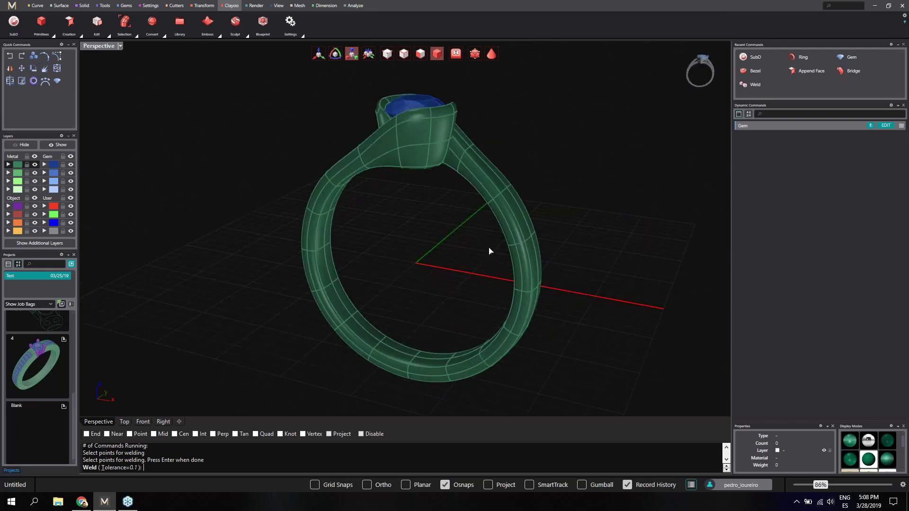
{"action": "right_click_drag", "start_coordinate": [490, 251], "coordinate": [451, 266]}
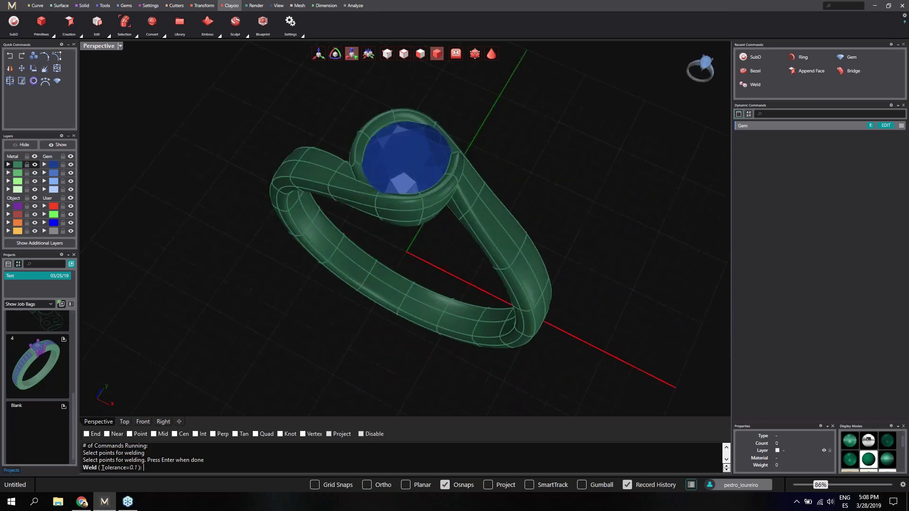
{"action": "right_click_drag", "start_coordinate": [377, 292], "coordinate": [473, 177]}
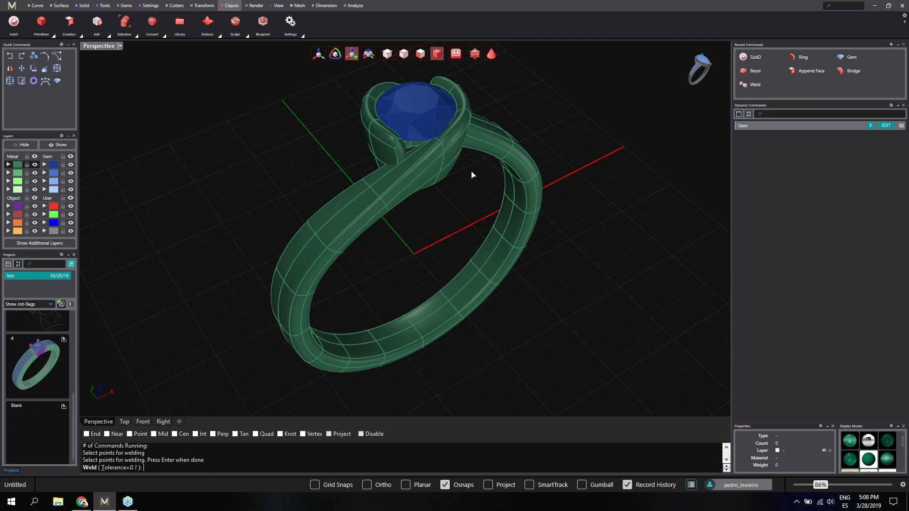
{"action": "right_click_drag", "start_coordinate": [450, 221], "coordinate": [435, 188]}
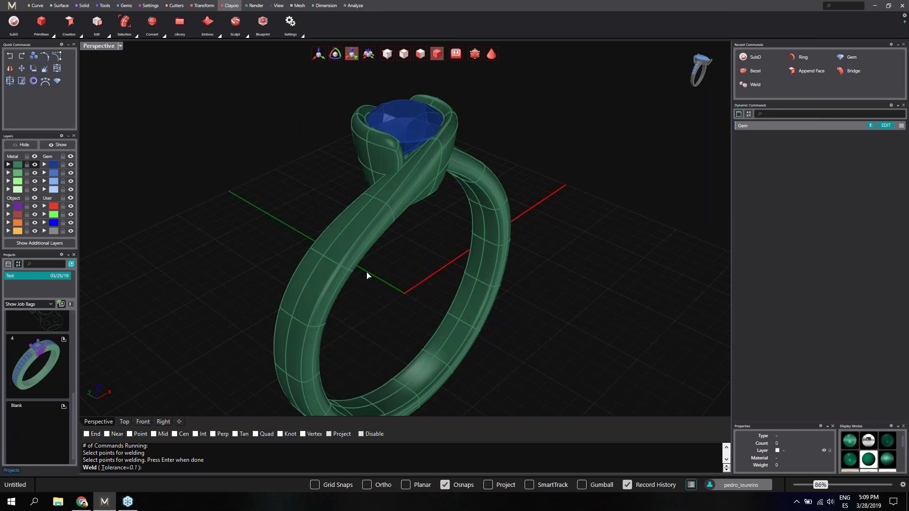
{"action": "scroll", "coordinate": [367, 275], "scroll_direction": "up", "scroll_amount": 5}
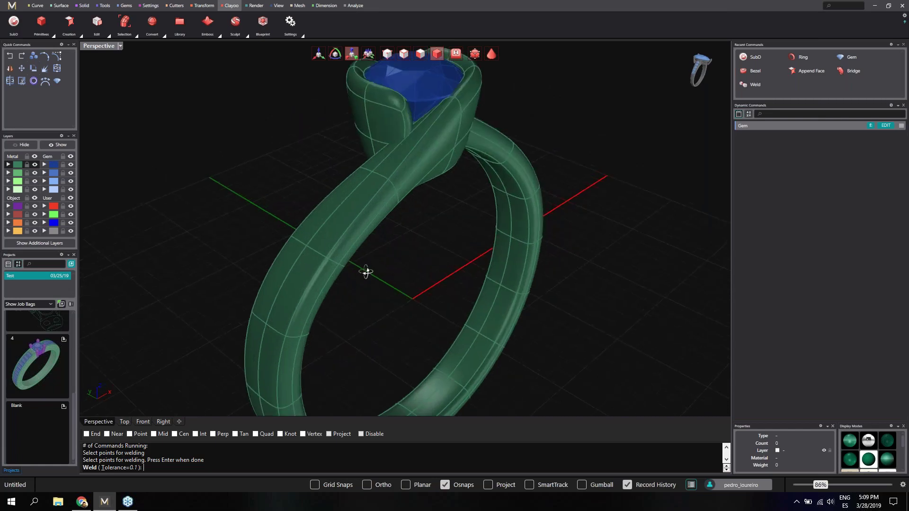
Complete the pending Weld command and start Extract Isocurves
{"action": "left_click", "coordinate": [136, 35]}
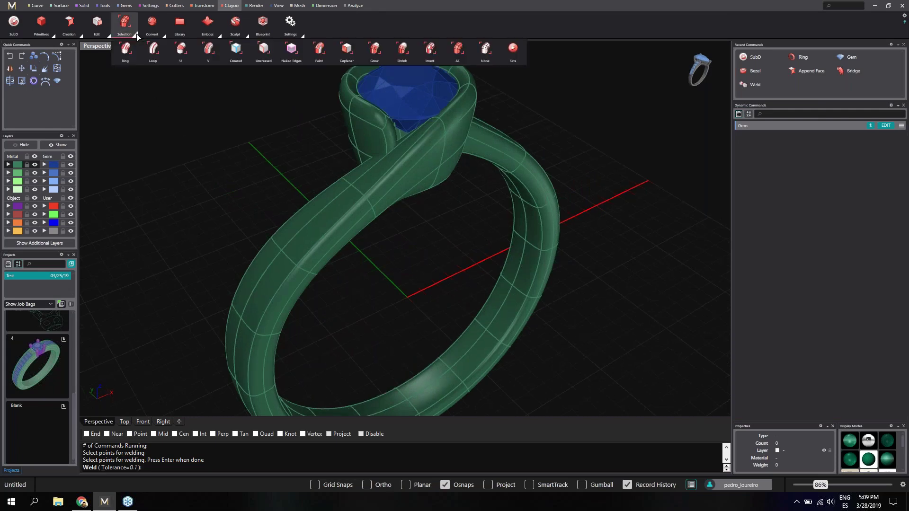
{"action": "left_click", "coordinate": [108, 36]}
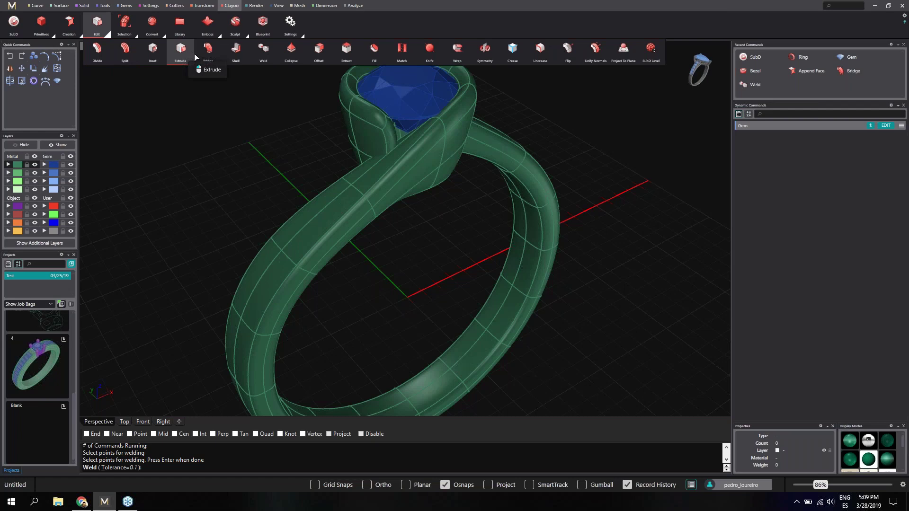
{"action": "left_click", "coordinate": [81, 36]}
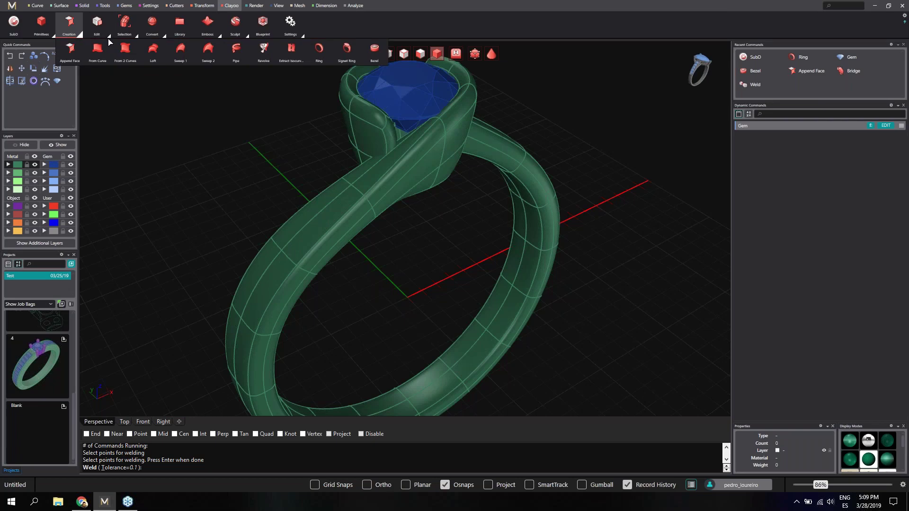
{"action": "left_click", "coordinate": [290, 48]}
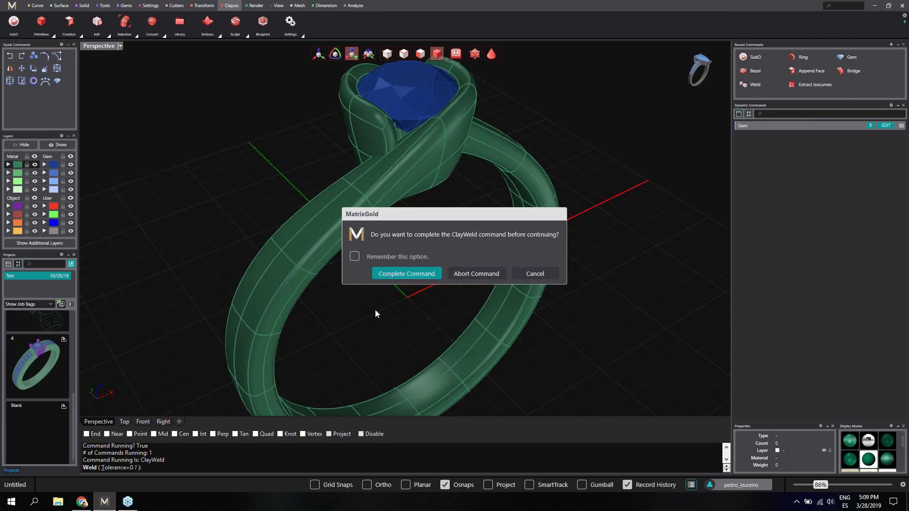
{"action": "left_click", "coordinate": [406, 273]}
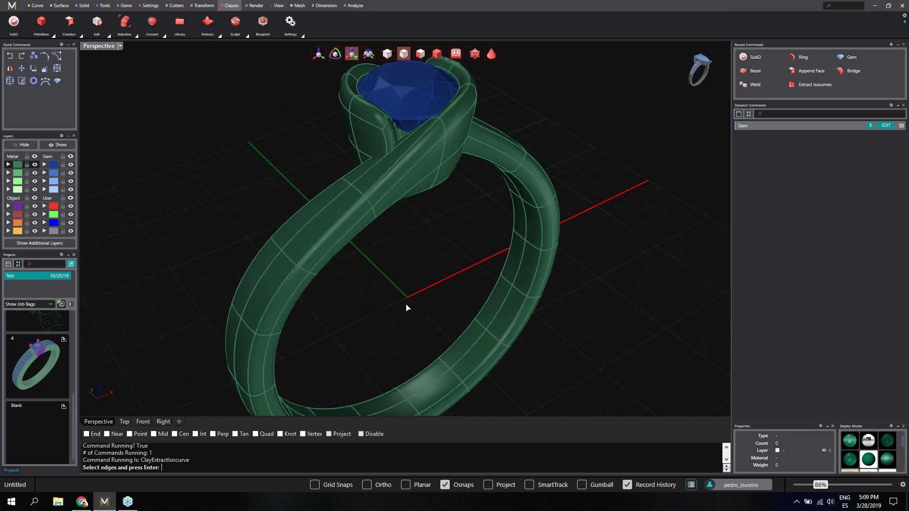
Select the short crosswise edge on the outer face of the band shoulder below the bezel for isocurve extraction
{"action": "right_click_drag", "start_coordinate": [407, 308], "coordinate": [370, 334]}
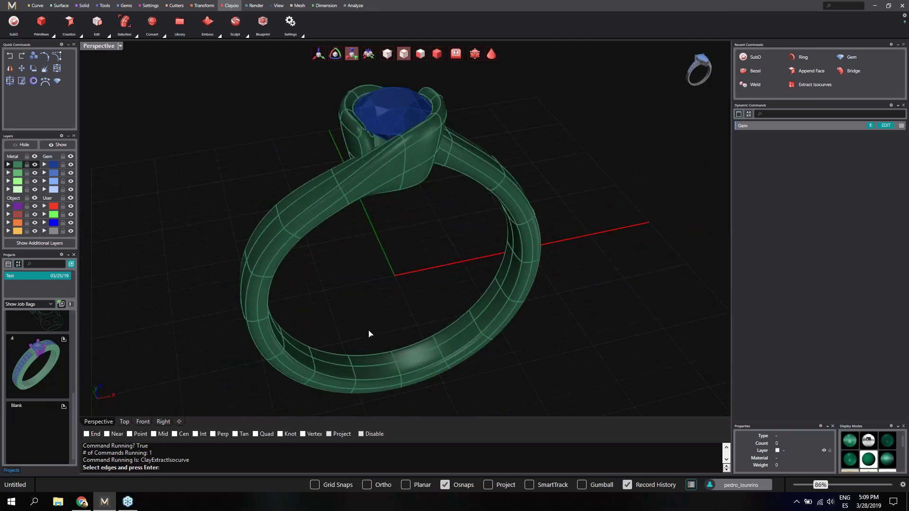
{"action": "right_click_drag", "start_coordinate": [377, 299], "coordinate": [363, 258]}
{"action": "scroll", "coordinate": [326, 241], "scroll_direction": "up", "scroll_amount": 5}
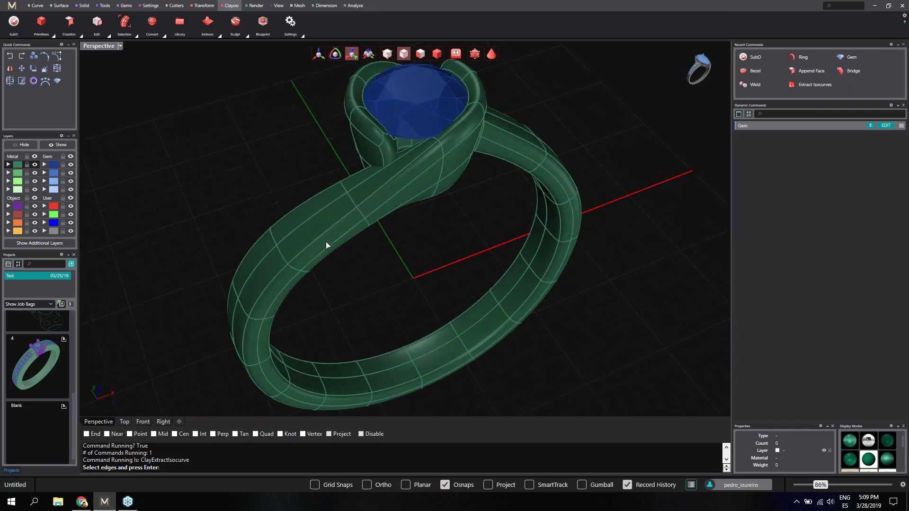
{"action": "scroll", "coordinate": [421, 125], "scroll_direction": "down", "scroll_amount": 8}
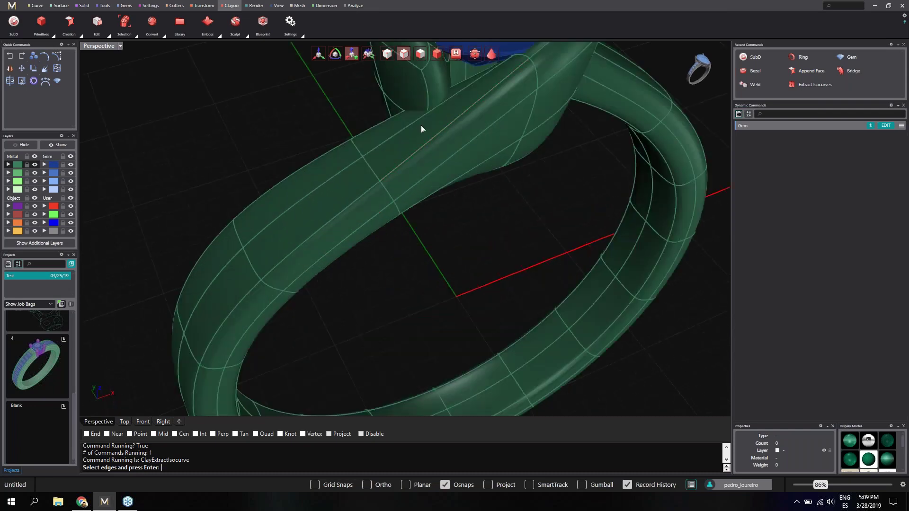
{"action": "scroll", "coordinate": [353, 180], "scroll_direction": "up", "scroll_amount": 3}
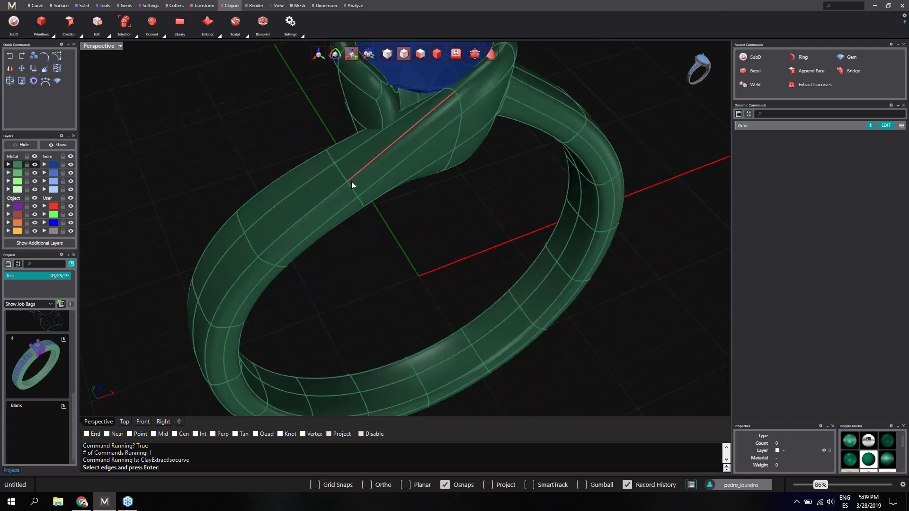
{"action": "left_click", "coordinate": [340, 176]}
{"action": "right_click_drag", "start_coordinate": [341, 180], "coordinate": [345, 196]}
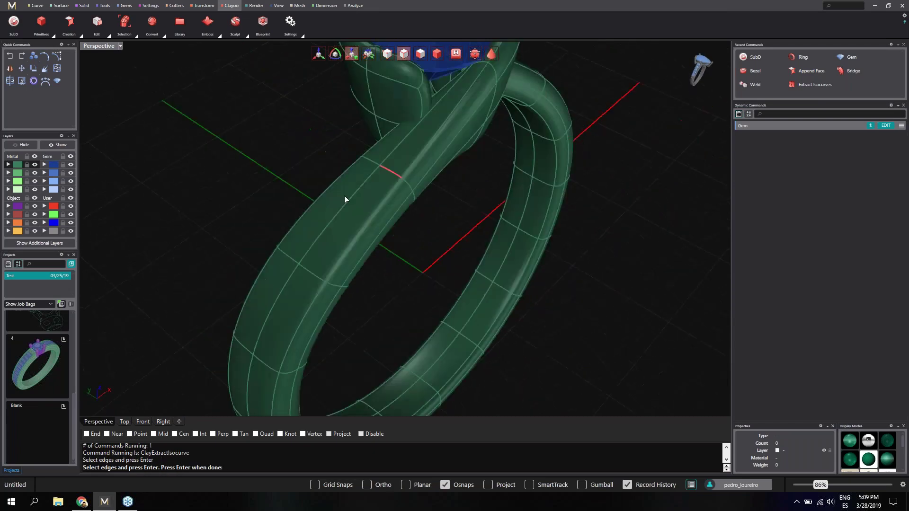
{"action": "key", "text": "Return"}
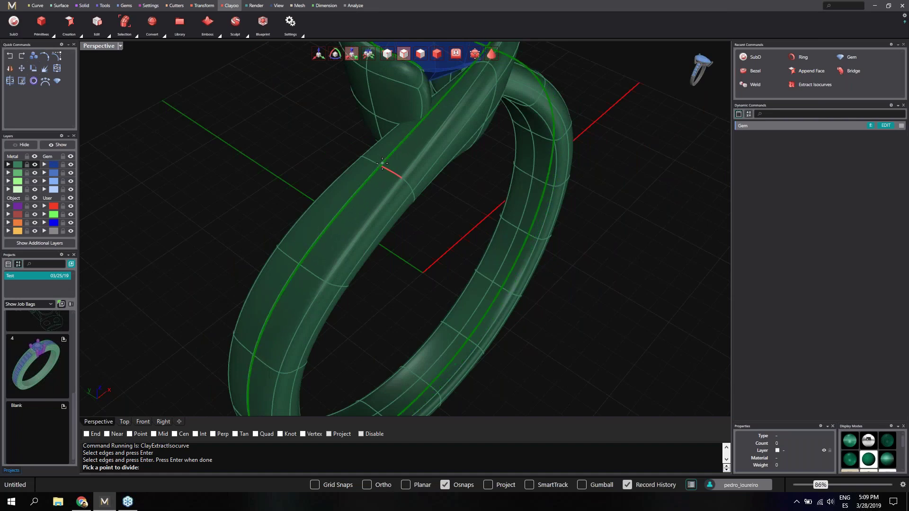
Extract the lengthwise isocurve running around the band and bezel by picking its dividing point at the end of the selected edge
{"action": "scroll", "coordinate": [382, 164], "scroll_direction": "down", "scroll_amount": 3}
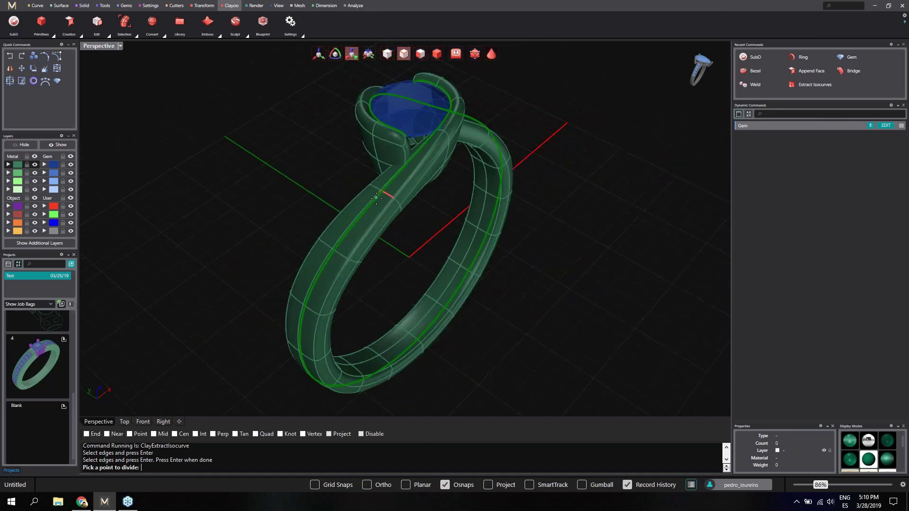
{"action": "scroll", "coordinate": [381, 193], "scroll_direction": "up", "scroll_amount": 3}
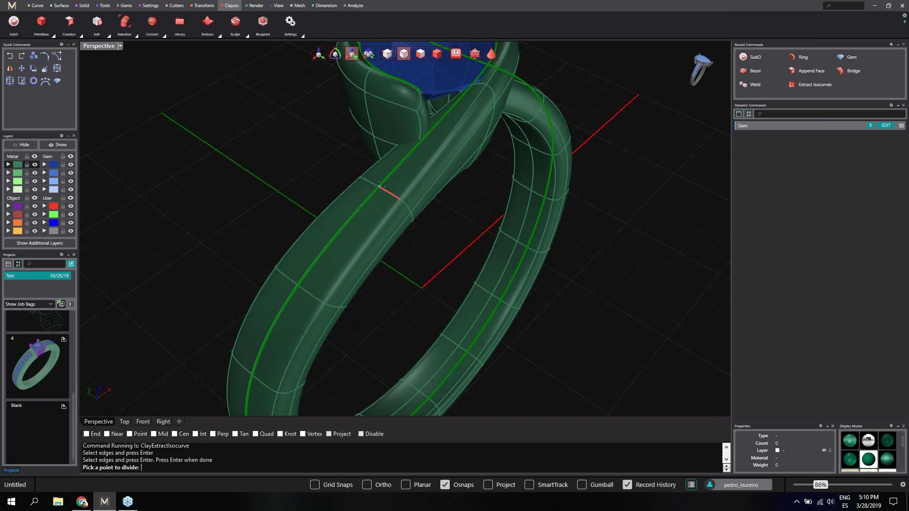
{"action": "left_click", "coordinate": [379, 186]}
{"action": "left_click", "coordinate": [432, 241]}
{"action": "scroll", "coordinate": [434, 241], "scroll_direction": "down", "scroll_amount": 4}
{"action": "right_click_drag", "start_coordinate": [435, 241], "coordinate": [424, 205]}
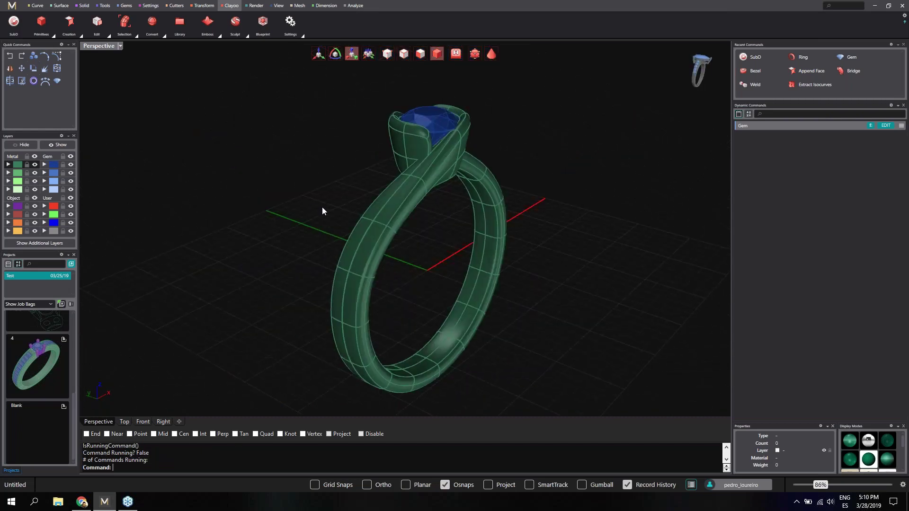
Examine the extracted curve along the band shoulder and around the bezel
{"action": "right_click_drag", "start_coordinate": [322, 211], "coordinate": [341, 240]}
{"action": "scroll", "coordinate": [400, 188], "scroll_direction": "up", "scroll_amount": 5}
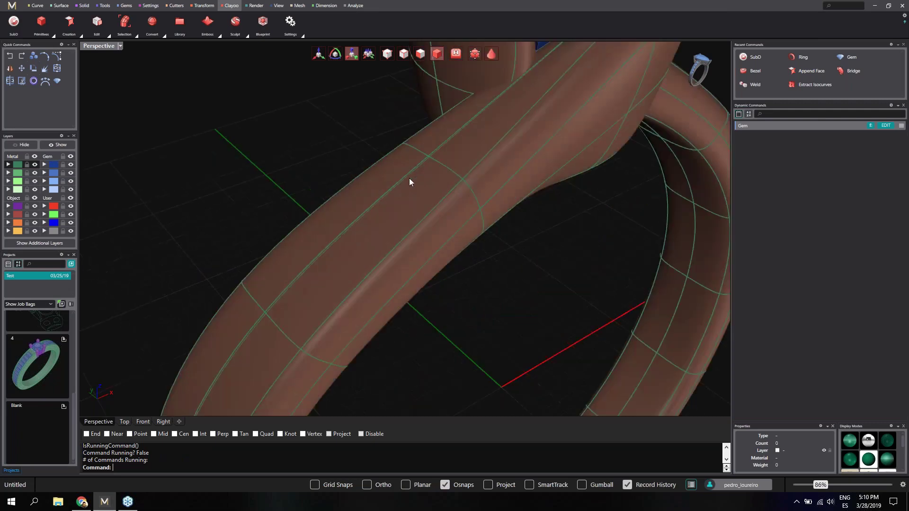
{"action": "scroll", "coordinate": [411, 175], "scroll_direction": "down", "scroll_amount": 8}
{"action": "scroll", "coordinate": [377, 213], "scroll_direction": "down", "scroll_amount": 3}
{"action": "mouse_move", "coordinate": [451, 204]}
{"action": "right_mouse_down"}
{"action": "mouse_move", "coordinate": [377, 213]}
{"action": "mouse_move", "coordinate": [394, 249]}
{"action": "mouse_move", "coordinate": [379, 229]}
{"action": "mouse_move", "coordinate": [364, 256]}
{"action": "mouse_move", "coordinate": [314, 219]}
{"action": "mouse_move", "coordinate": [375, 213]}
{"action": "right_mouse_up"}
{"action": "scroll", "coordinate": [379, 228], "scroll_direction": "up", "scroll_amount": 4}
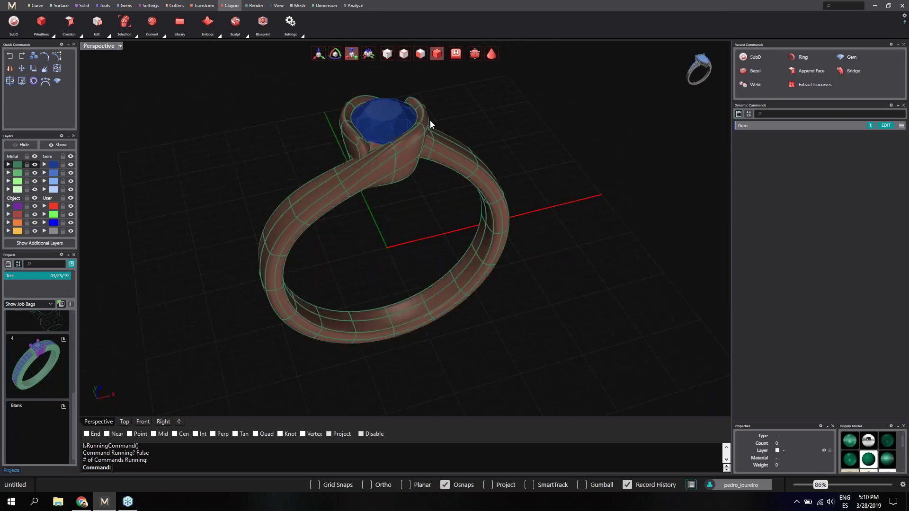
{"action": "scroll", "coordinate": [427, 151], "scroll_direction": "up", "scroll_amount": 3}
{"action": "mouse_move", "coordinate": [407, 180]}
{"action": "right_mouse_down"}
{"action": "mouse_move", "coordinate": [385, 193]}
{"action": "mouse_move", "coordinate": [420, 197]}
{"action": "right_mouse_up"}
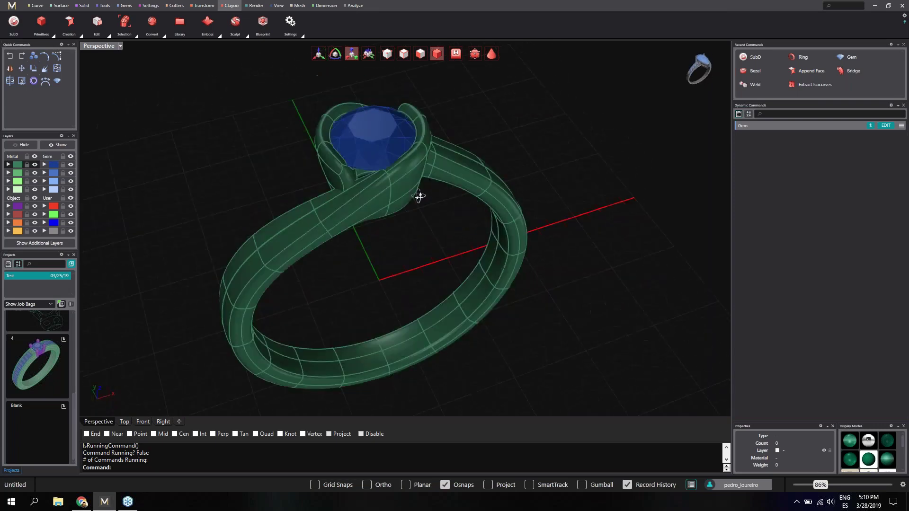
Turn SubD edit mode off, select the whole ring object, and turn edit mode back on
{"action": "left_click", "coordinate": [16, 32]}
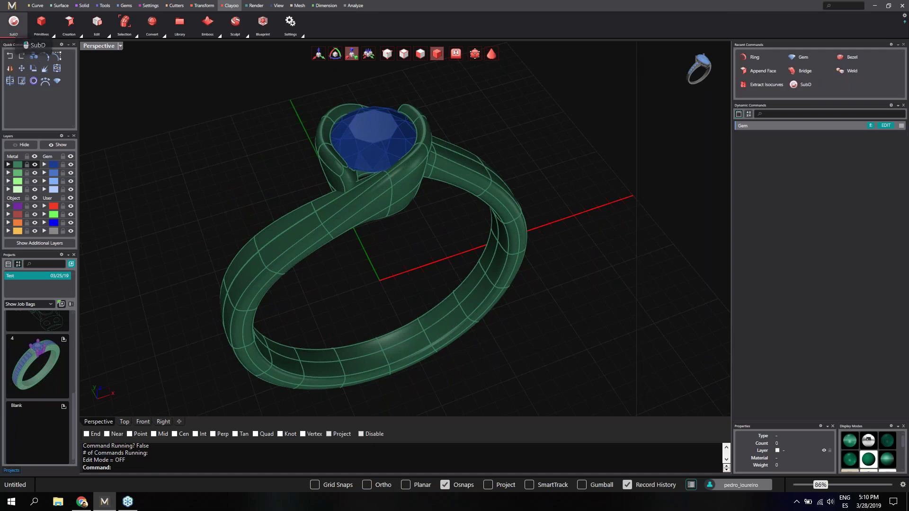
{"action": "right_click_drag", "start_coordinate": [295, 226], "coordinate": [382, 155]}
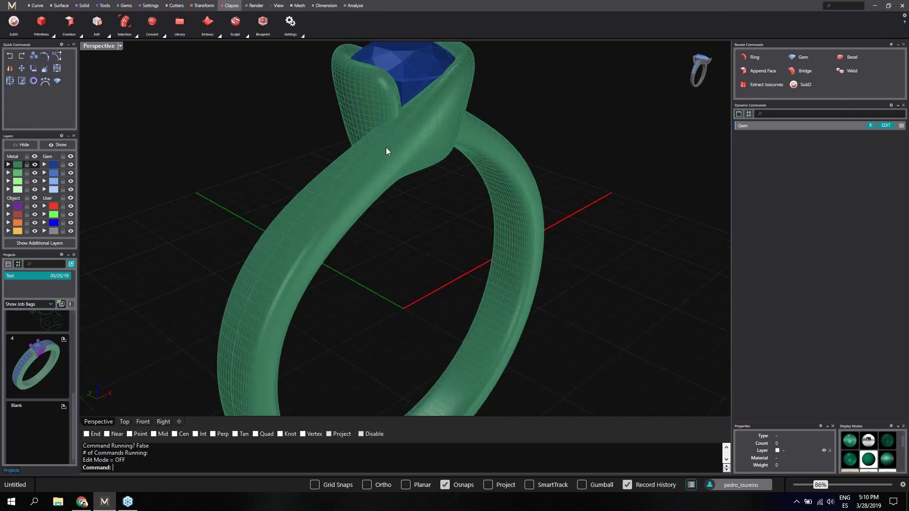
{"action": "left_click", "coordinate": [430, 151]}
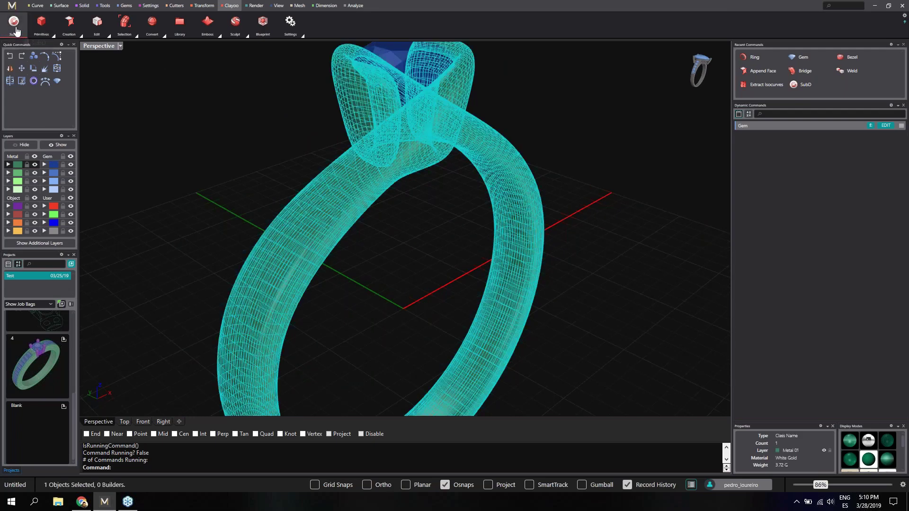
{"action": "right_click_drag", "start_coordinate": [409, 177], "coordinate": [351, 135]}
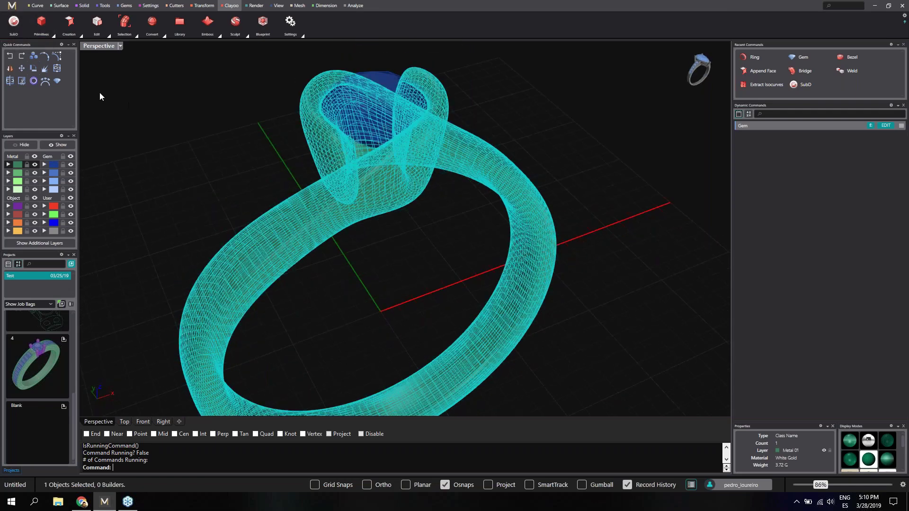
{"action": "left_click", "coordinate": [13, 21]}
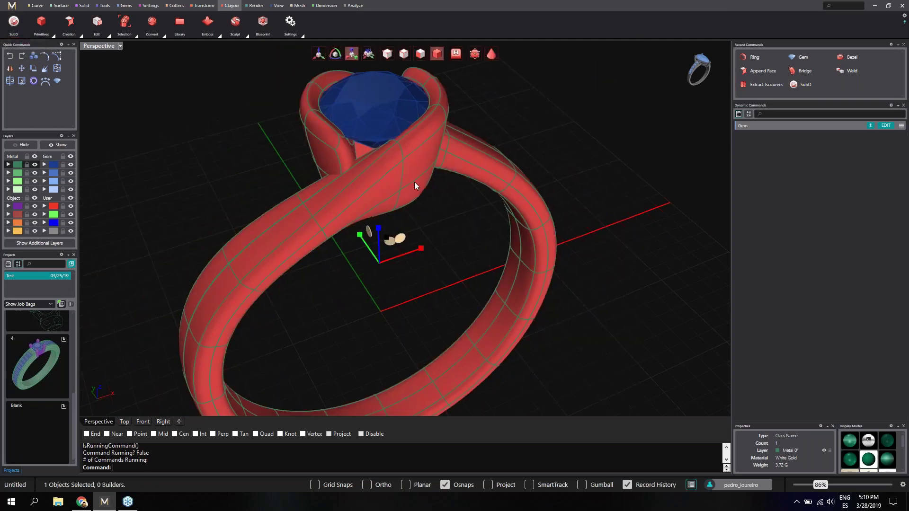
Run Gem On Curve on the extracted lengthwise curve of the band
{"action": "right_click_drag", "start_coordinate": [285, 175], "coordinate": [310, 165]}
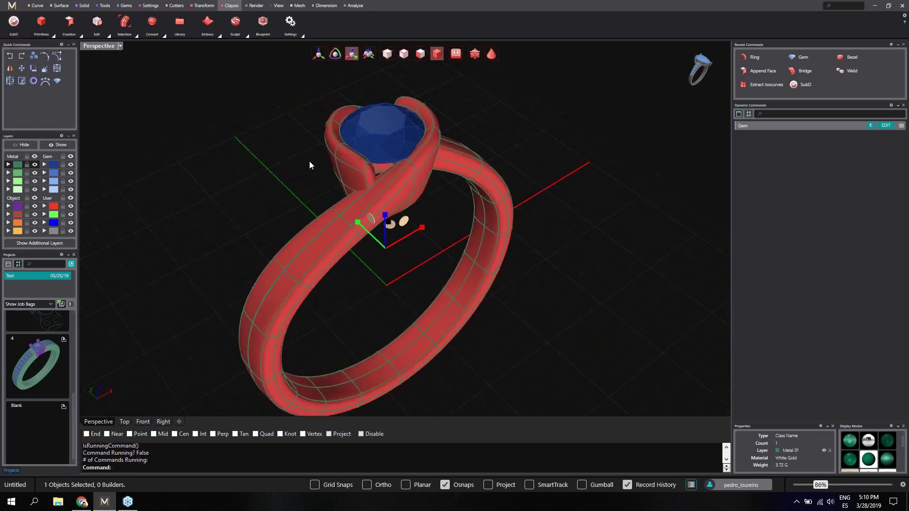
{"action": "left_click", "coordinate": [126, 5]}
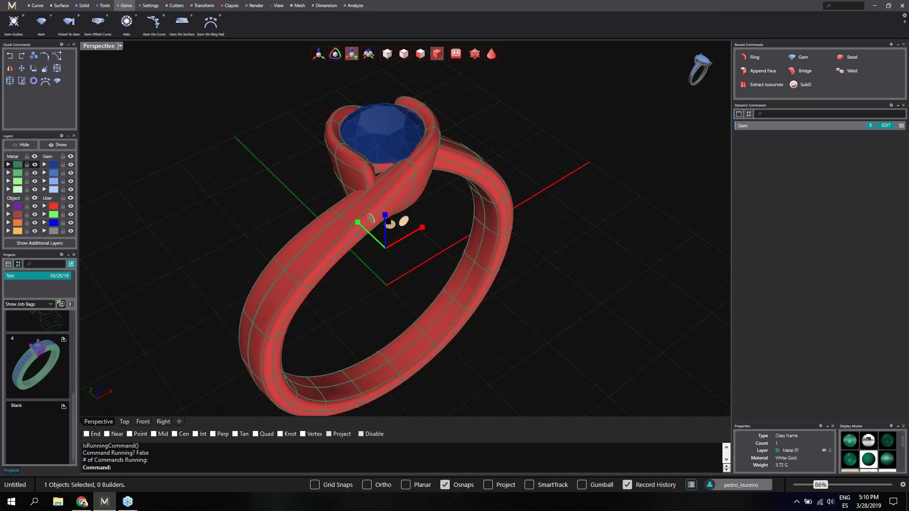
{"action": "left_click", "coordinate": [154, 22]}
{"action": "left_click", "coordinate": [325, 230]}
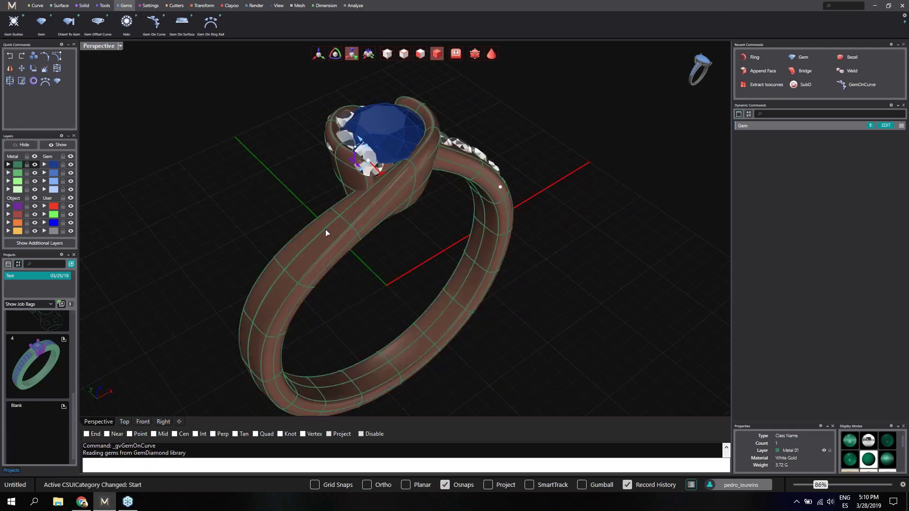
Move the start of the gem row off the bezel onto the band shoulder, at start position about 0.867
{"action": "right_click_drag", "start_coordinate": [378, 181], "coordinate": [388, 347]}
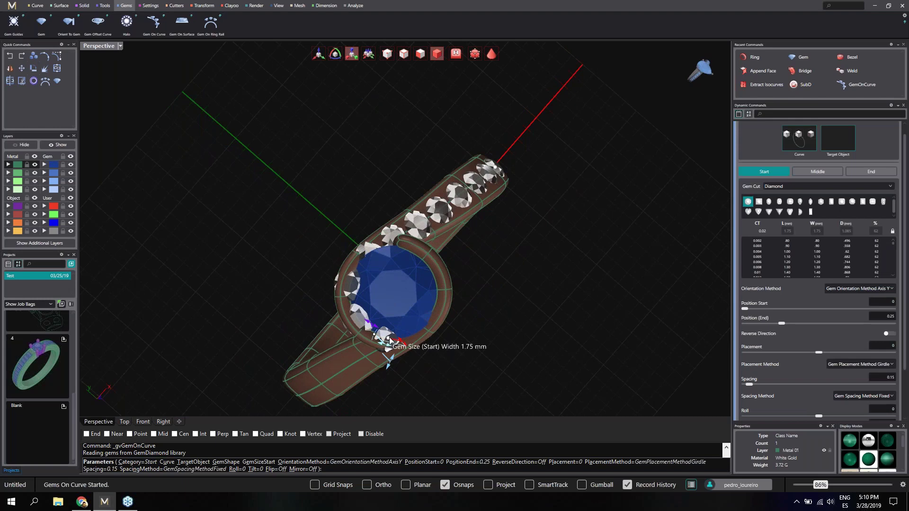
{"action": "scroll", "coordinate": [393, 345], "scroll_direction": "up", "scroll_amount": 5}
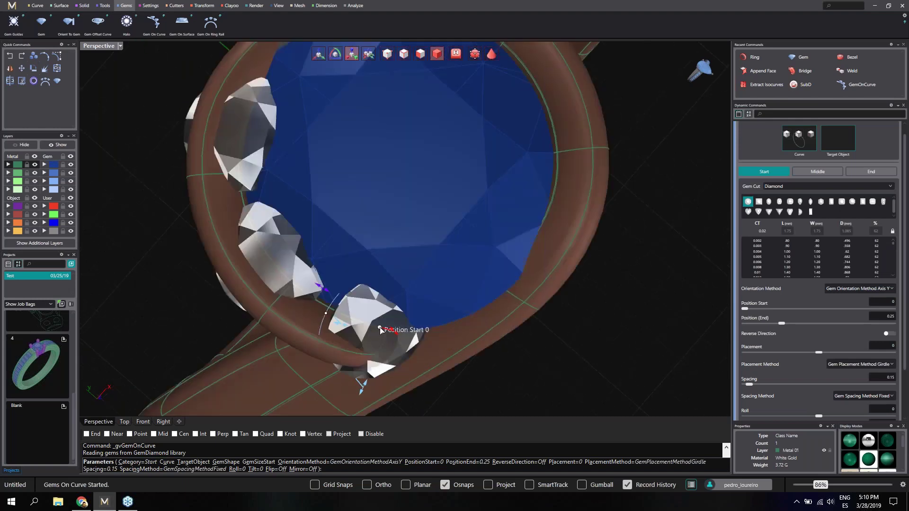
{"action": "left_click_drag", "start_coordinate": [381, 330], "coordinate": [306, 396]}
{"action": "right_click_drag", "start_coordinate": [306, 368], "coordinate": [304, 252]}
{"action": "scroll", "coordinate": [313, 258], "scroll_direction": "down", "scroll_amount": 5}
{"action": "scroll", "coordinate": [295, 170], "scroll_direction": "up", "scroll_amount": 4}
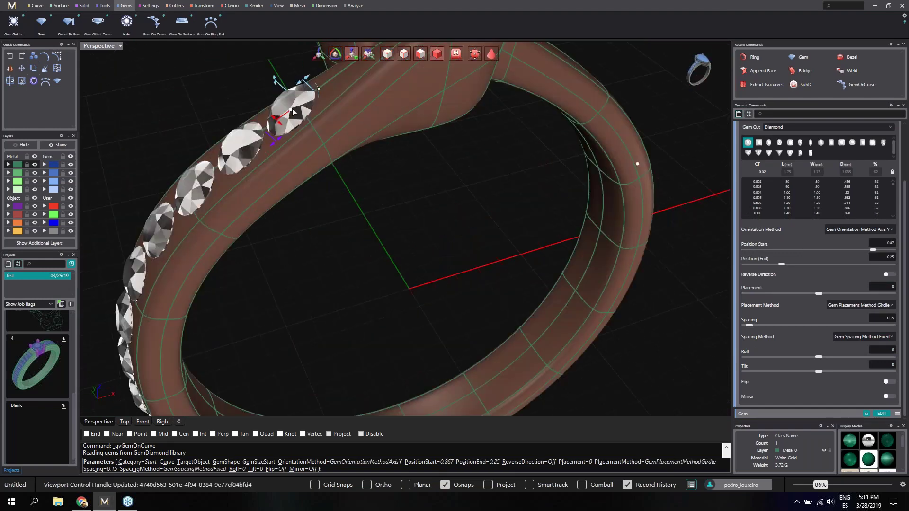
Fine-tune the gem row's start position to about 0.868 and reduce the gem size to 1.5 mm
{"action": "left_click_drag", "start_coordinate": [292, 111], "coordinate": [283, 142]}
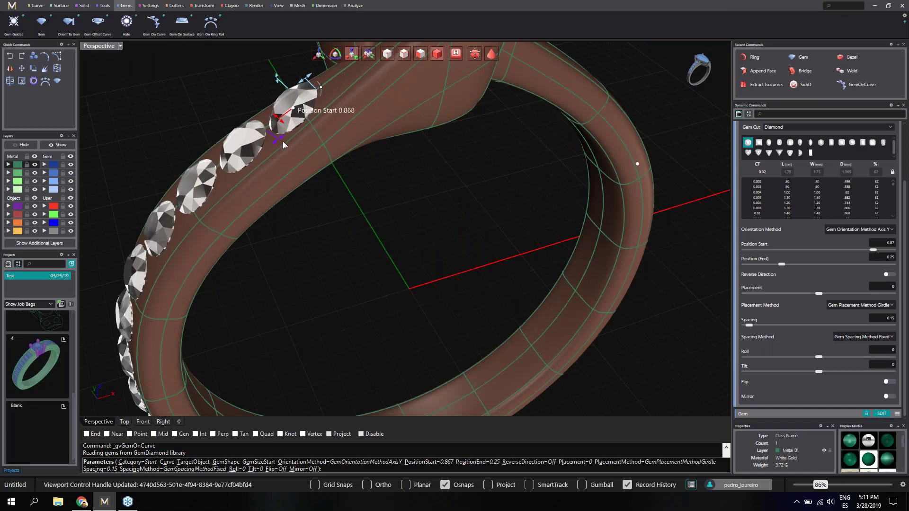
{"action": "right_click_drag", "start_coordinate": [284, 143], "coordinate": [340, 199]}
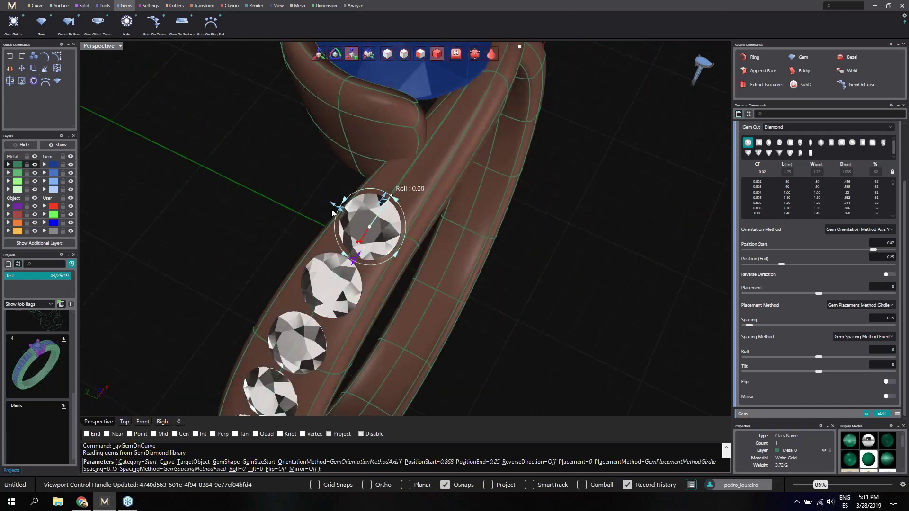
{"action": "left_click_drag", "start_coordinate": [333, 207], "coordinate": [340, 217]}
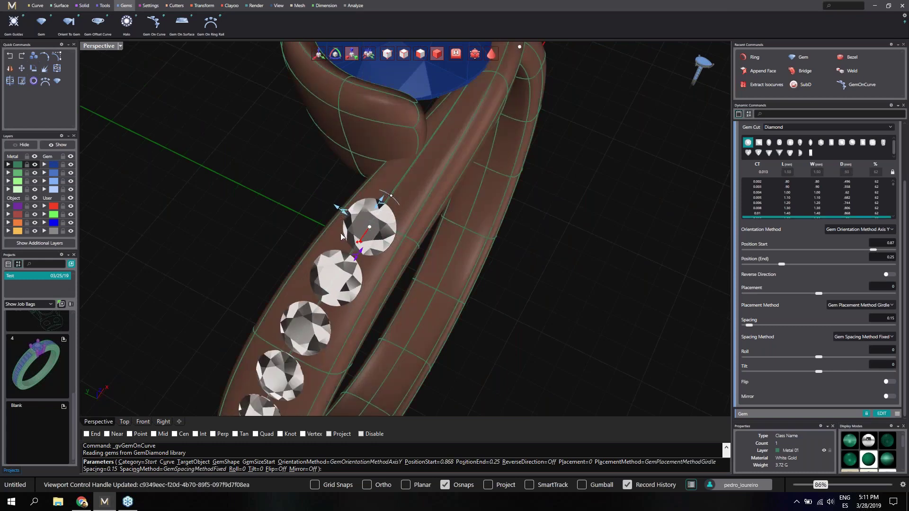
Set the gem row's end position to about 0.122 on the opposite shoulder below the bezel and accept the gems
{"action": "scroll", "coordinate": [340, 240], "scroll_direction": "down", "scroll_amount": 8}
{"action": "right_click_drag", "start_coordinate": [403, 369], "coordinate": [351, 308]}
{"action": "scroll", "coordinate": [435, 214], "scroll_direction": "up", "scroll_amount": 2}
{"action": "scroll", "coordinate": [465, 189], "scroll_direction": "up", "scroll_amount": 4}
{"action": "left_click_drag", "start_coordinate": [529, 256], "coordinate": [430, 102]}
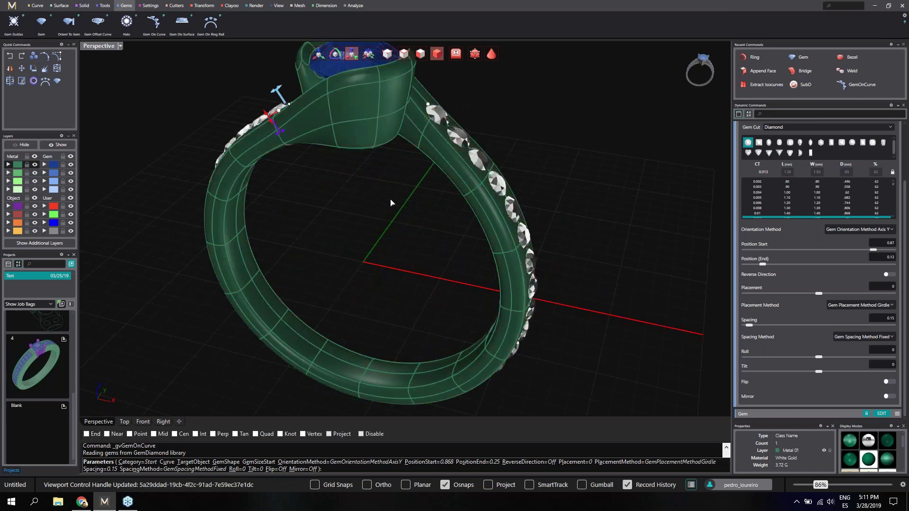
{"action": "right_click_drag", "start_coordinate": [392, 201], "coordinate": [429, 256]}
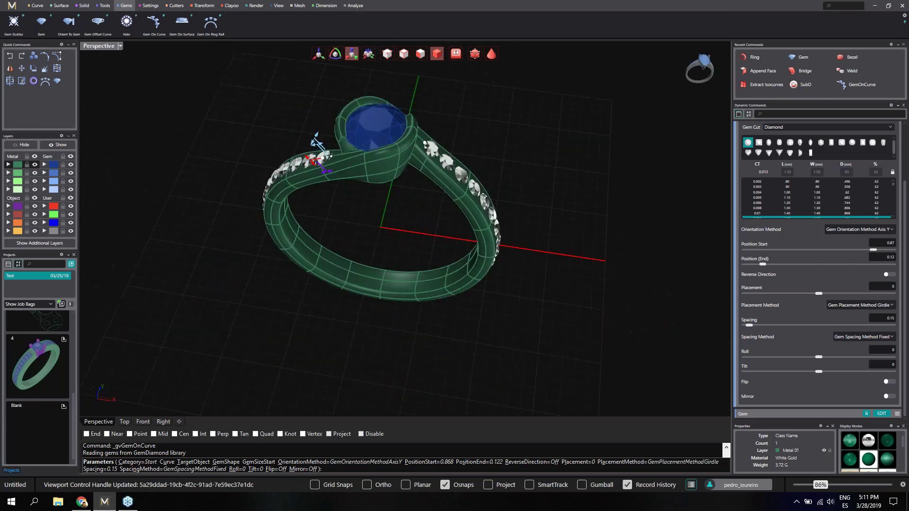
{"action": "right_click", "coordinate": [397, 238]}
Examine how the row of gems sits on both shoulders of the ring
{"action": "scroll", "coordinate": [385, 148], "scroll_direction": "up", "scroll_amount": 7}
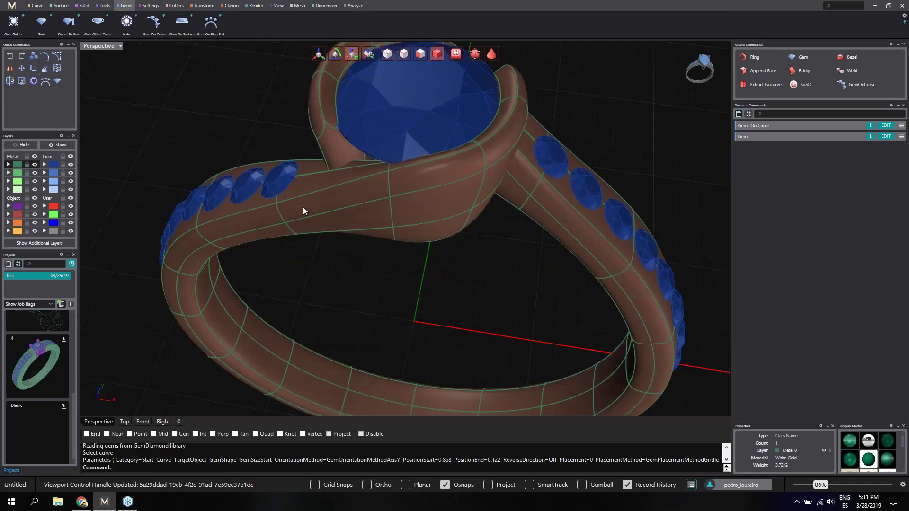
{"action": "mouse_move", "coordinate": [303, 208]}
{"action": "right_mouse_down"}
{"action": "mouse_move", "coordinate": [260, 154]}
{"action": "mouse_move", "coordinate": [359, 170]}
{"action": "mouse_move", "coordinate": [346, 142]}
{"action": "mouse_move", "coordinate": [430, 228]}
{"action": "mouse_move", "coordinate": [324, 213]}
{"action": "mouse_move", "coordinate": [342, 221]}
{"action": "mouse_move", "coordinate": [351, 201]}
{"action": "mouse_move", "coordinate": [311, 154]}
{"action": "right_mouse_up"}
{"action": "scroll", "coordinate": [324, 213], "scroll_direction": "up", "scroll_amount": 3}
{"action": "scroll", "coordinate": [343, 193], "scroll_direction": "down", "scroll_amount": 5}
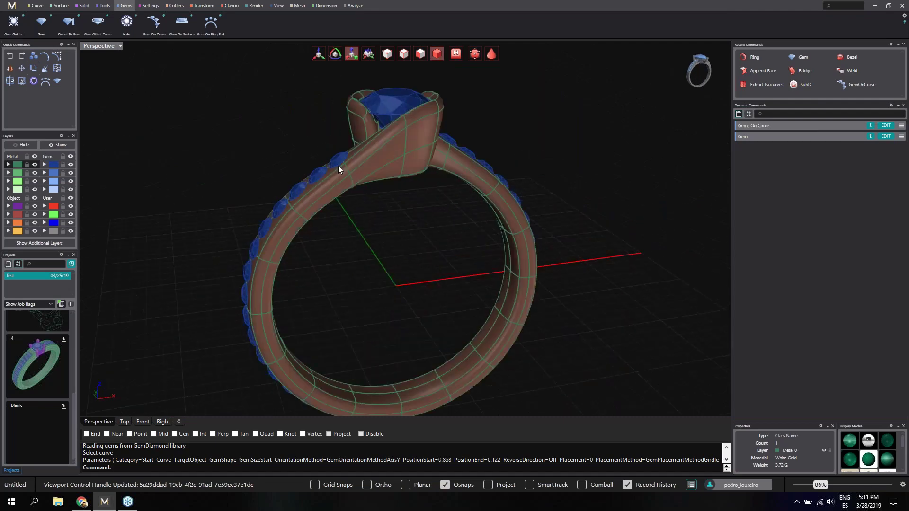
{"action": "scroll", "coordinate": [343, 186], "scroll_direction": "up", "scroll_amount": 3}
{"action": "scroll", "coordinate": [311, 137], "scroll_direction": "down", "scroll_amount": 2}
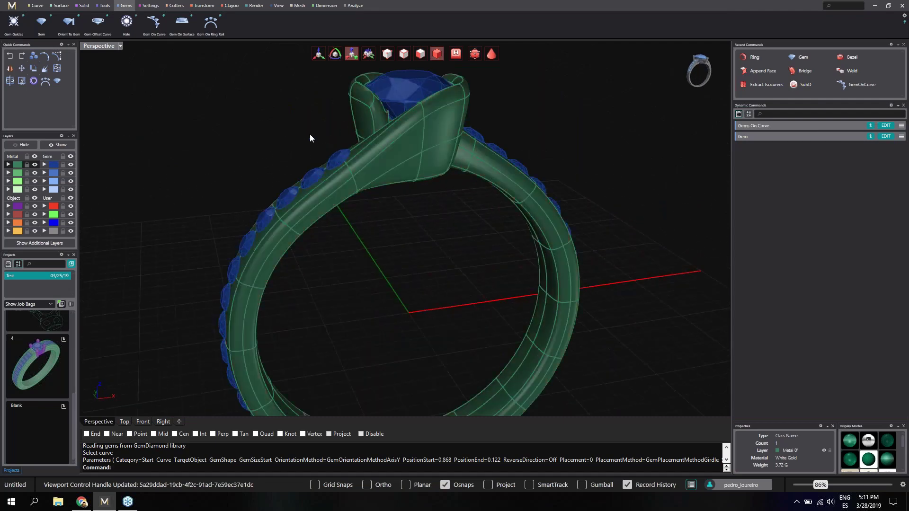
{"action": "mouse_move", "coordinate": [310, 137]}
{"action": "right_mouse_down"}
{"action": "mouse_move", "coordinate": [333, 166]}
{"action": "mouse_move", "coordinate": [403, 193]}
{"action": "right_mouse_up"}
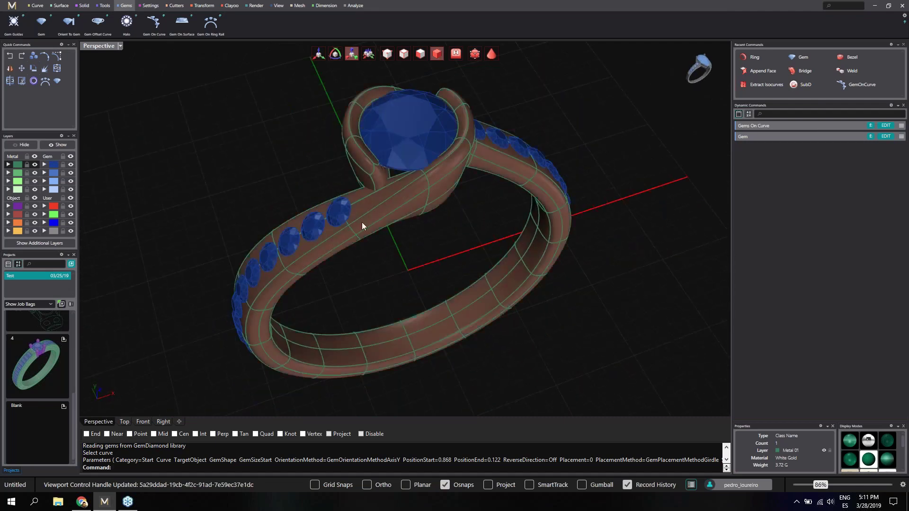
{"action": "right_click_drag", "start_coordinate": [372, 236], "coordinate": [374, 246]}
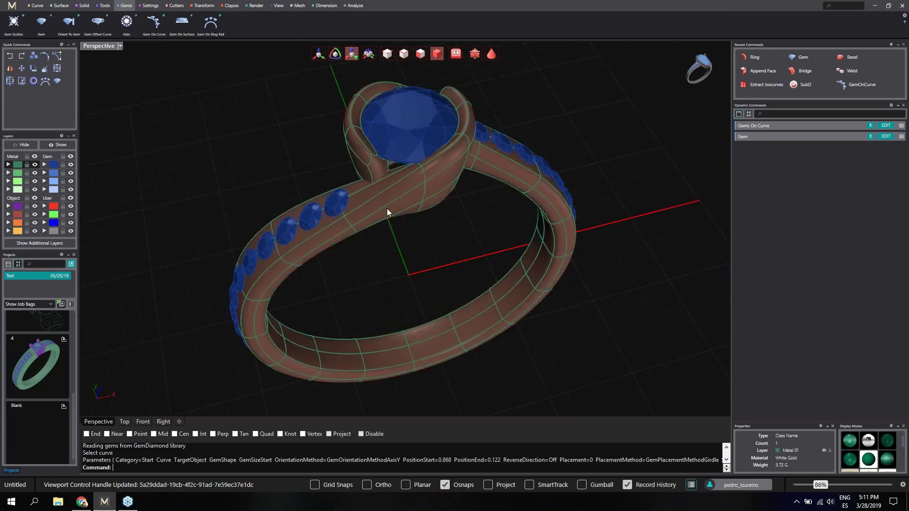
{"action": "mouse_move", "coordinate": [399, 217]}
{"action": "right_mouse_down"}
{"action": "mouse_move", "coordinate": [352, 248]}
{"action": "mouse_move", "coordinate": [390, 243]}
{"action": "mouse_move", "coordinate": [211, 142]}
{"action": "mouse_move", "coordinate": [125, 79]}
{"action": "right_mouse_up"}
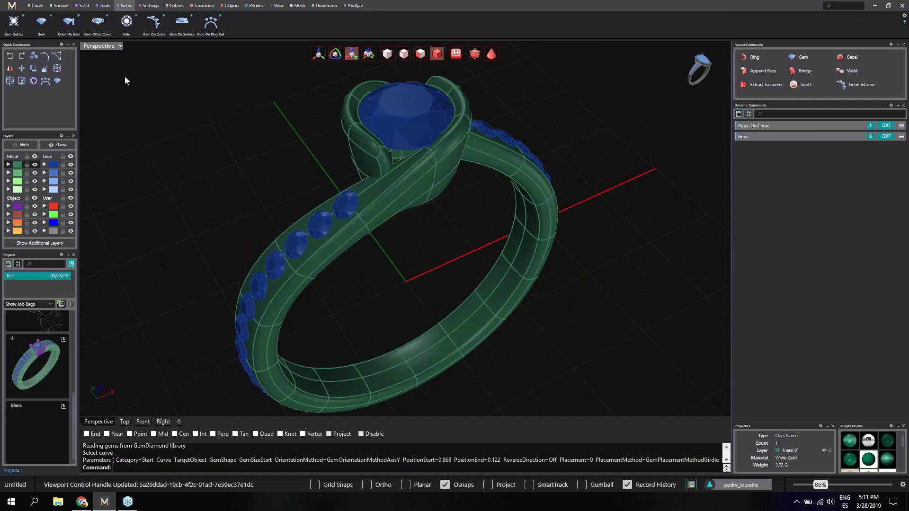
Convert the Clayoo SubD ring to NURBS and keep the original object
{"action": "left_click", "coordinate": [104, 6]}
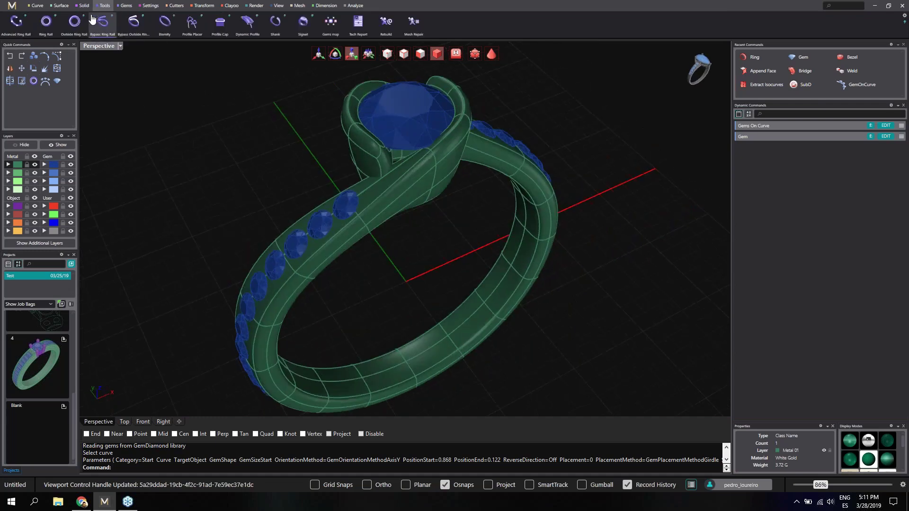
{"action": "left_click", "coordinate": [231, 6]}
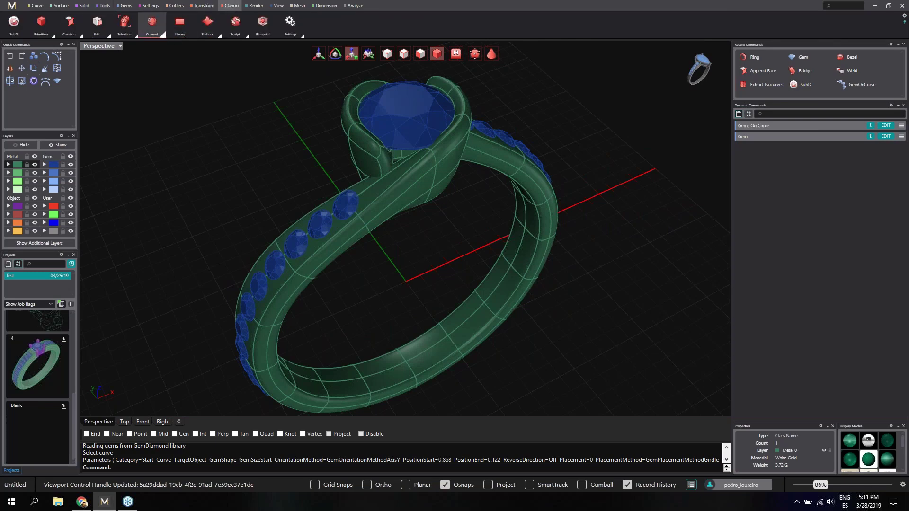
{"action": "left_click", "coordinate": [163, 35]}
{"action": "left_click", "coordinate": [236, 55]}
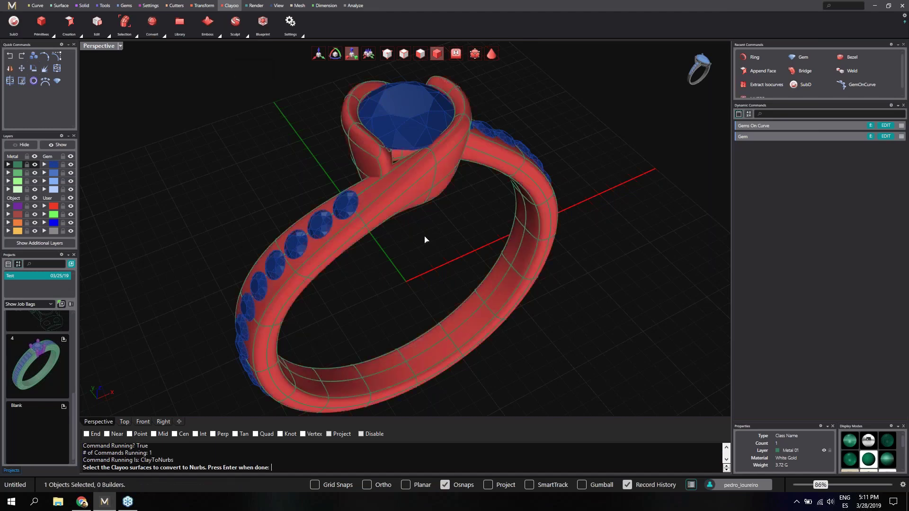
{"action": "key", "text": "Return"}
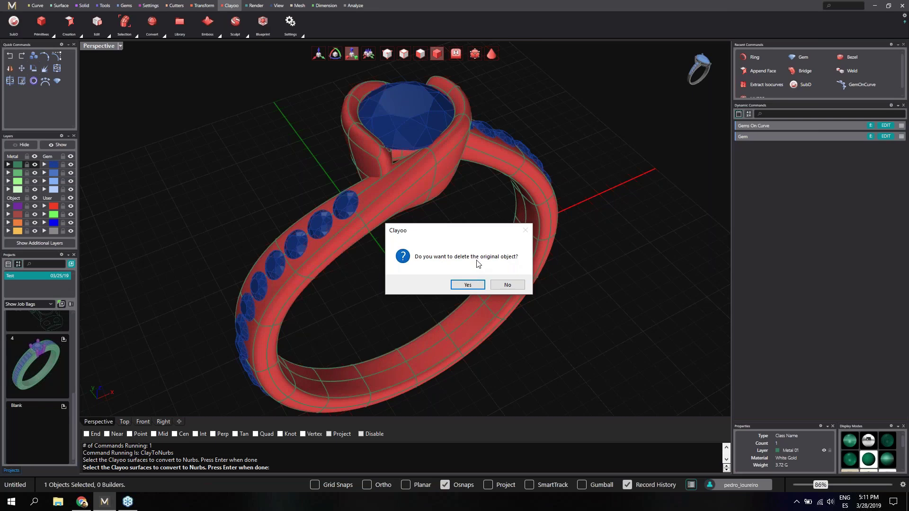
{"action": "left_click", "coordinate": [505, 290]}
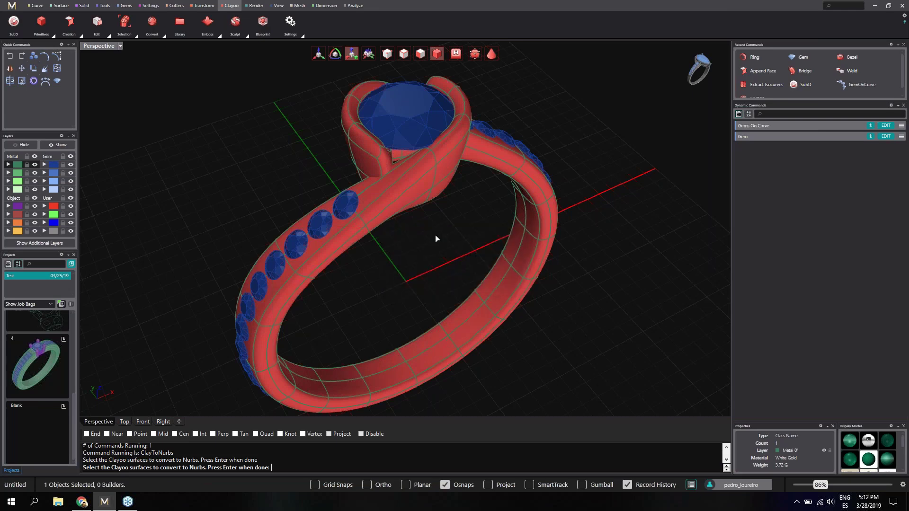
{"action": "key", "text": "Return"}
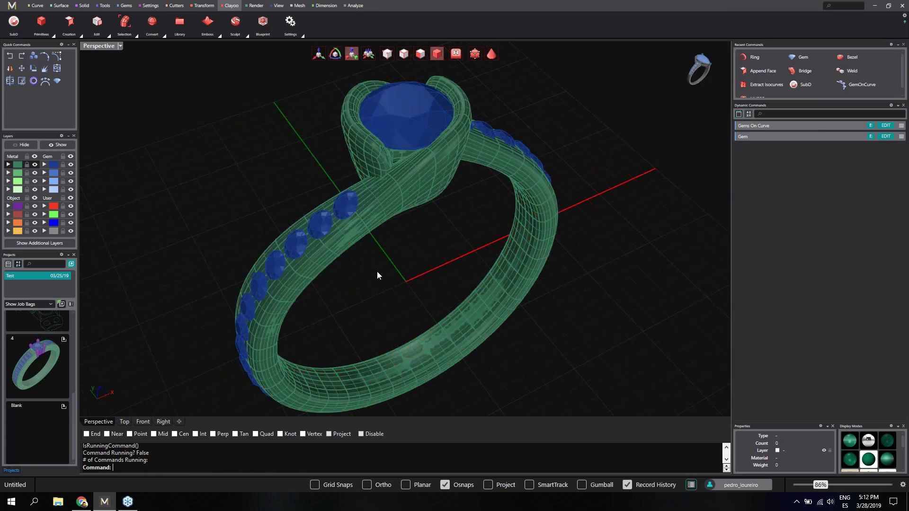
Hide the original SubD ring and check the remaining NURBS ring by selecting and deselecting it
{"action": "left_click", "coordinate": [396, 237]}
{"action": "left_click", "coordinate": [418, 243]}
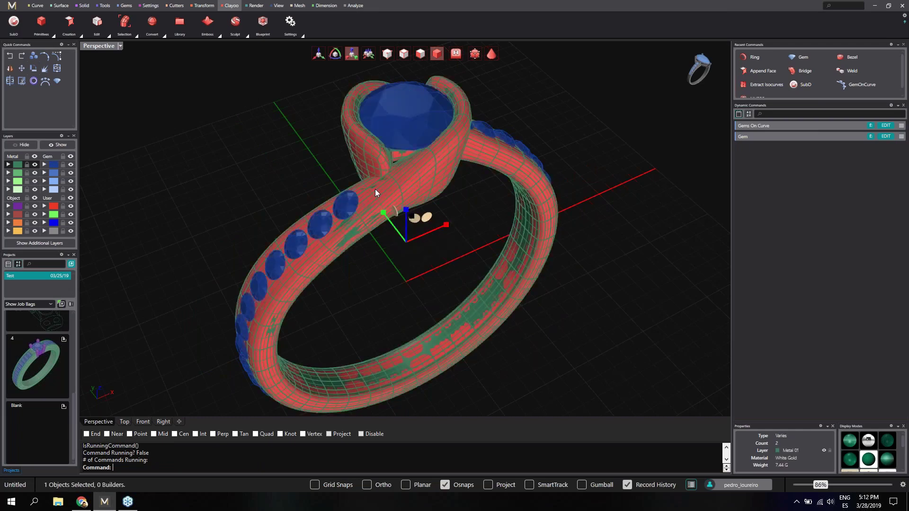
{"action": "left_click", "coordinate": [26, 146]}
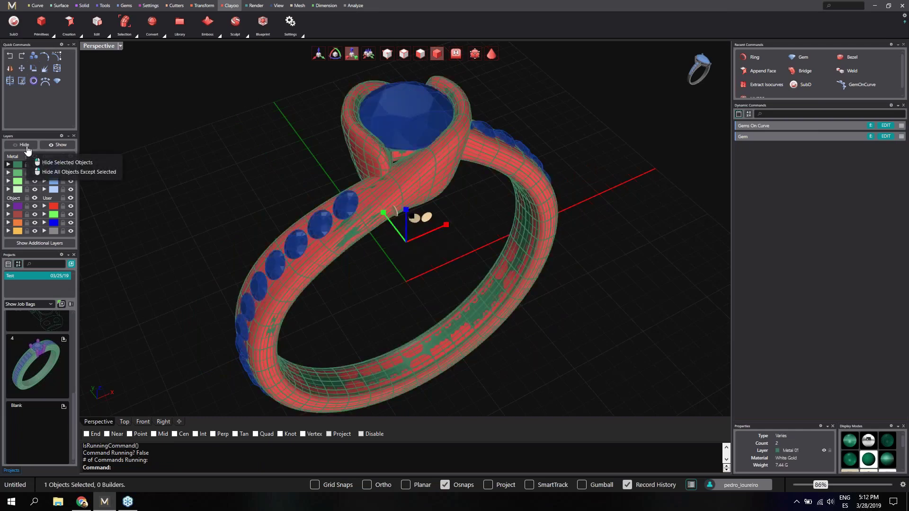
{"action": "left_click", "coordinate": [26, 146]}
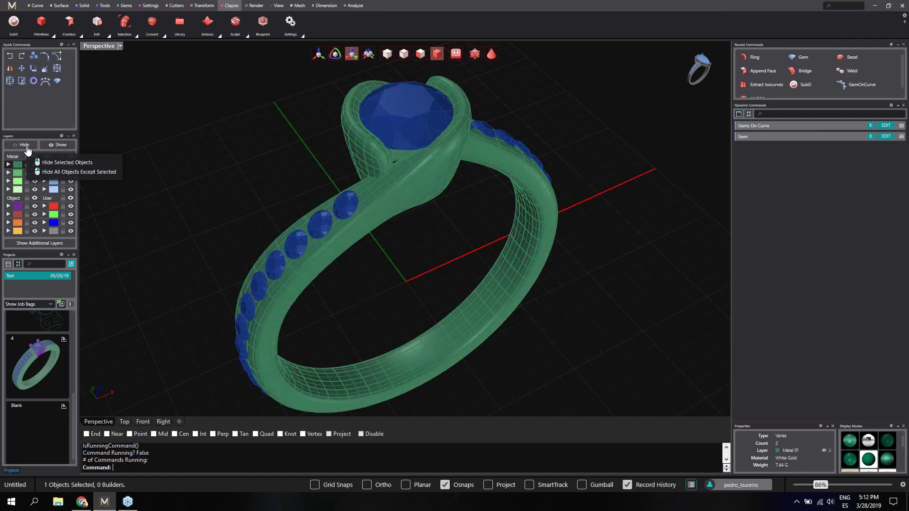
{"action": "left_click", "coordinate": [373, 208]}
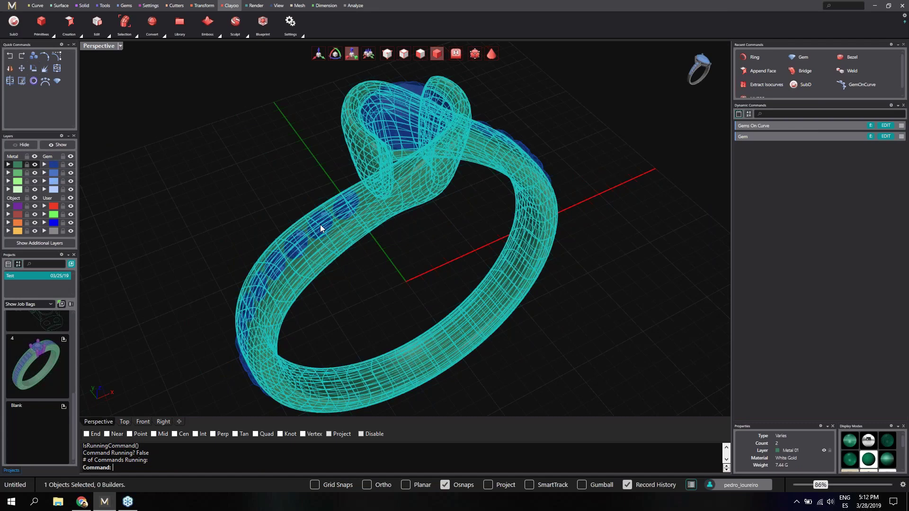
{"action": "right_click_drag", "start_coordinate": [321, 228], "coordinate": [376, 251]}
{"action": "key", "text": "Escape"}
Select the gems set along the band and start Prong Placer on them
{"action": "scroll", "coordinate": [349, 223], "scroll_direction": "up", "scroll_amount": 2}
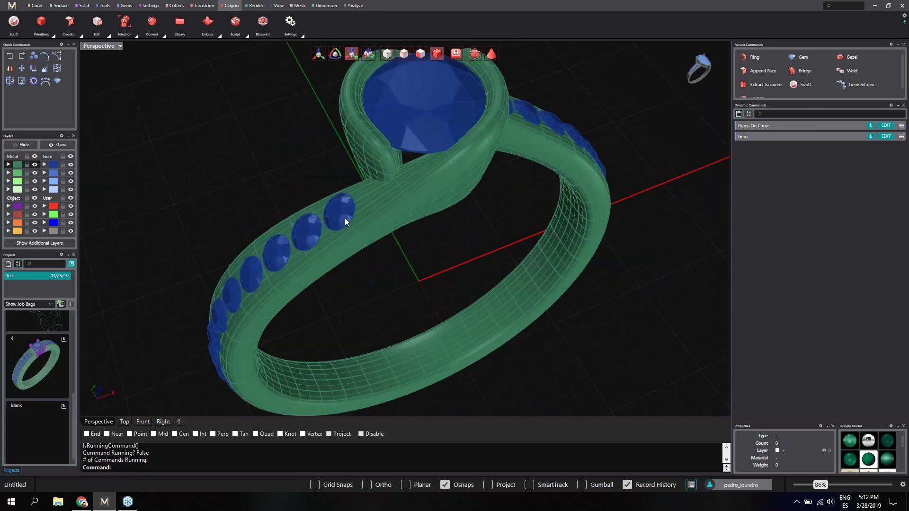
{"action": "left_click", "coordinate": [345, 217]}
{"action": "left_click", "coordinate": [345, 220]}
{"action": "left_click", "coordinate": [382, 248]}
{"action": "scroll", "coordinate": [299, 177], "scroll_direction": "down", "scroll_amount": 2}
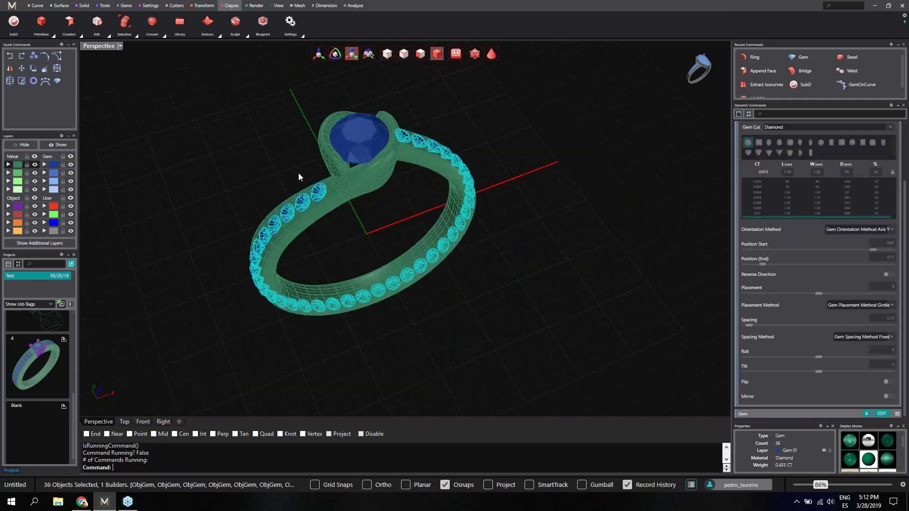
{"action": "left_click", "coordinate": [149, 5]}
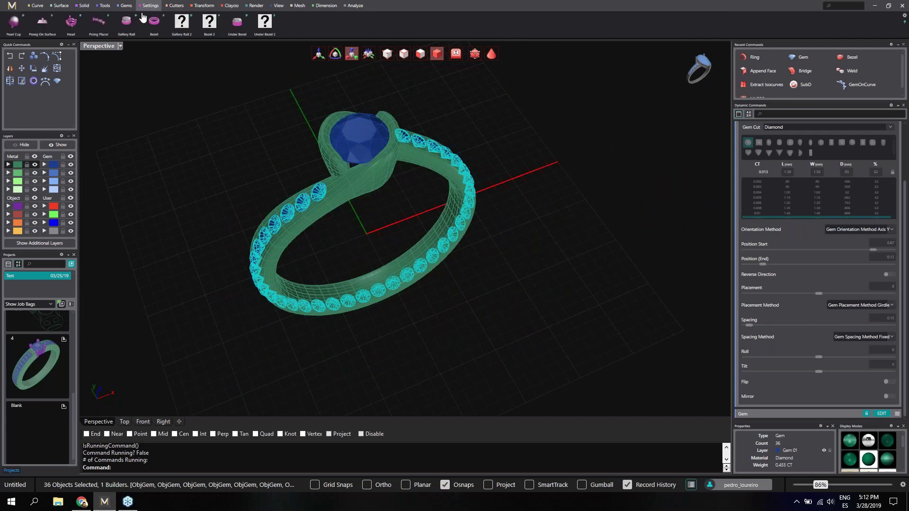
{"action": "left_click", "coordinate": [100, 26]}
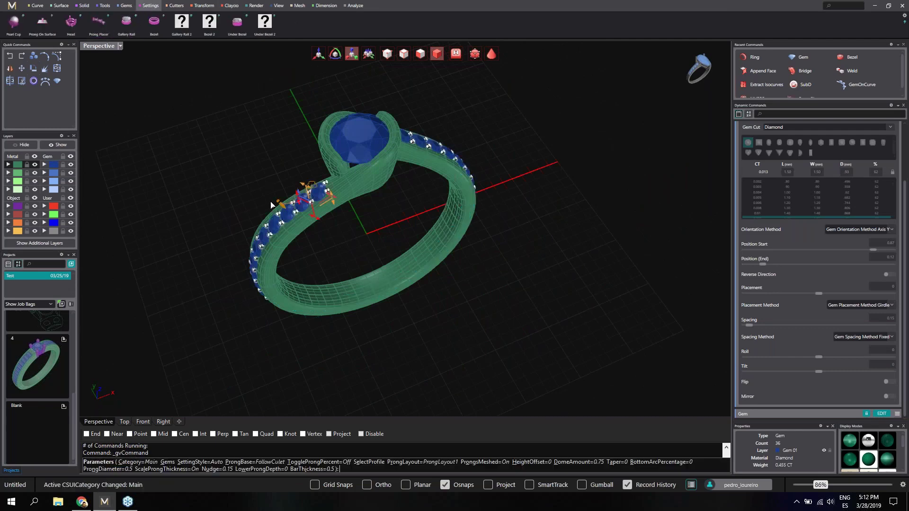
Increase the prong diameter of the band gems to about 0.59 mm
{"action": "scroll", "coordinate": [374, 204], "scroll_direction": "up", "scroll_amount": 6}
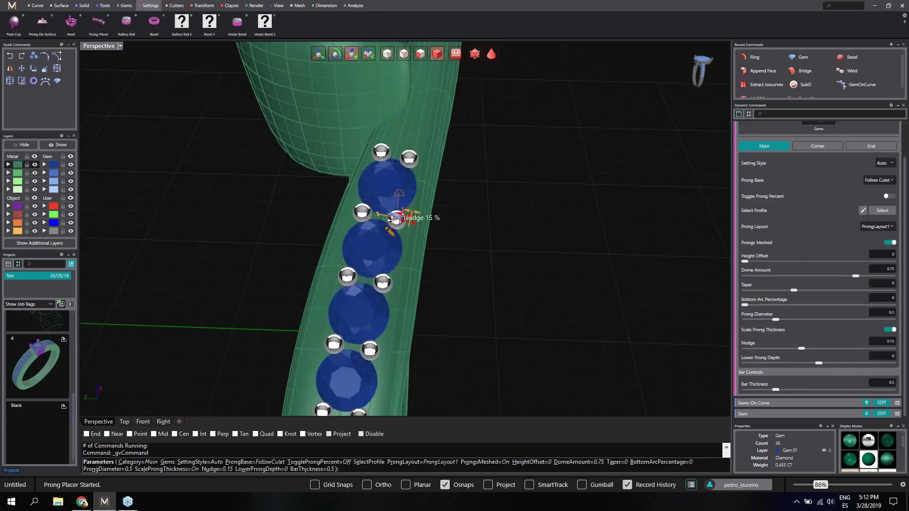
{"action": "scroll", "coordinate": [469, 266], "scroll_direction": "up", "scroll_amount": 2}
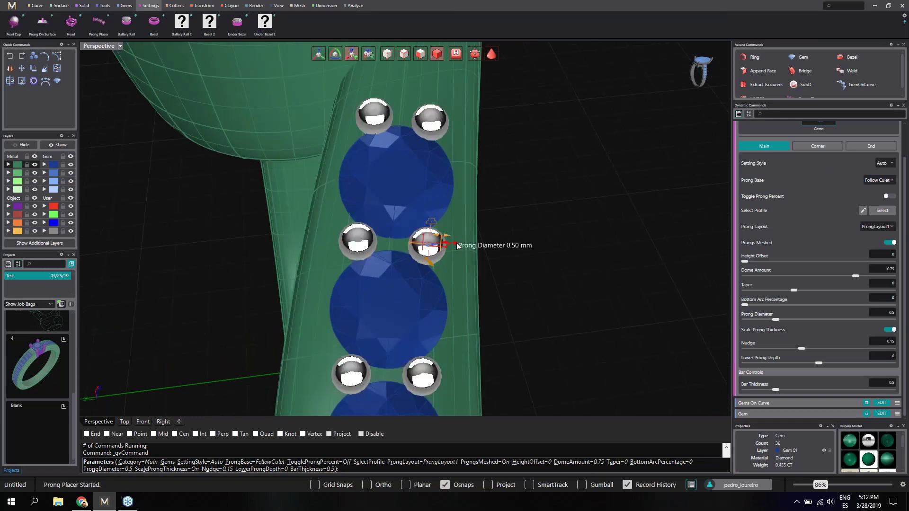
{"action": "left_click_drag", "start_coordinate": [457, 246], "coordinate": [459, 245]}
Raise the band gems' prongs with a height offset of about 0.15 mm
{"action": "right_click_drag", "start_coordinate": [466, 255], "coordinate": [535, 213]}
{"action": "scroll", "coordinate": [424, 266], "scroll_direction": "down", "scroll_amount": 6}
{"action": "right_click_drag", "start_coordinate": [436, 265], "coordinate": [513, 205]}
{"action": "scroll", "coordinate": [559, 83], "scroll_direction": "up", "scroll_amount": 8}
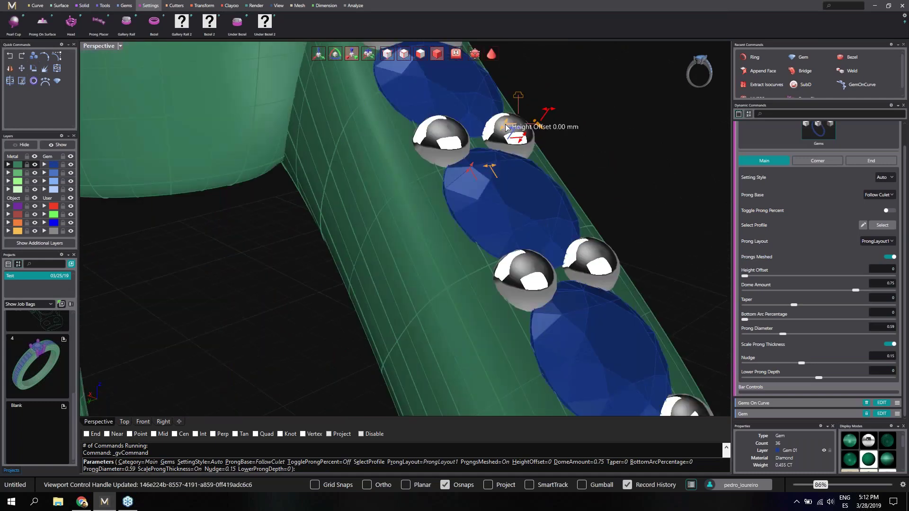
{"action": "left_click_drag", "start_coordinate": [508, 127], "coordinate": [521, 124]}
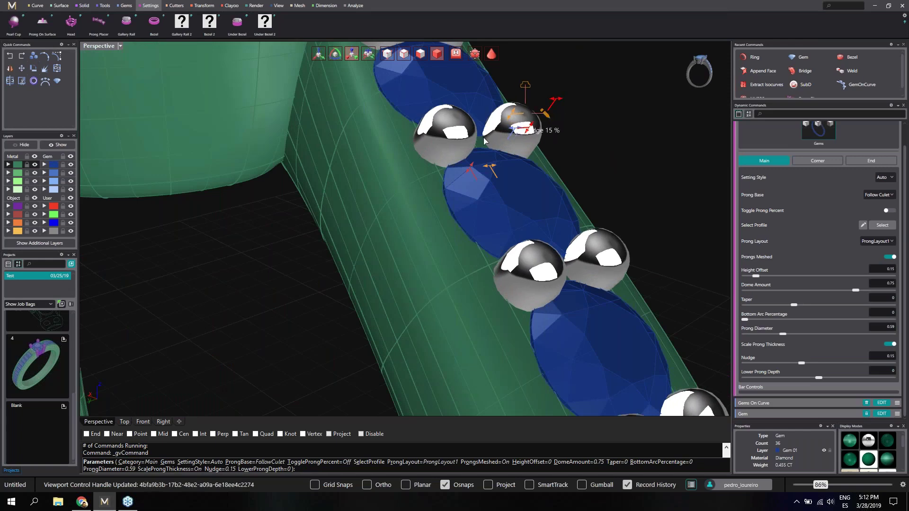
Check the prongs around the band from several angles and accept the prong placement
{"action": "scroll", "coordinate": [469, 146], "scroll_direction": "down", "scroll_amount": 8}
{"action": "right_click_drag", "start_coordinate": [465, 156], "coordinate": [408, 219]}
{"action": "scroll", "coordinate": [408, 219], "scroll_direction": "down", "scroll_amount": 9}
{"action": "right_click_drag", "start_coordinate": [530, 244], "coordinate": [265, 219]}
{"action": "scroll", "coordinate": [362, 219], "scroll_direction": "down", "scroll_amount": 2}
{"action": "right_click_drag", "start_coordinate": [361, 219], "coordinate": [406, 255]}
{"action": "scroll", "coordinate": [404, 255], "scroll_direction": "up", "scroll_amount": 2}
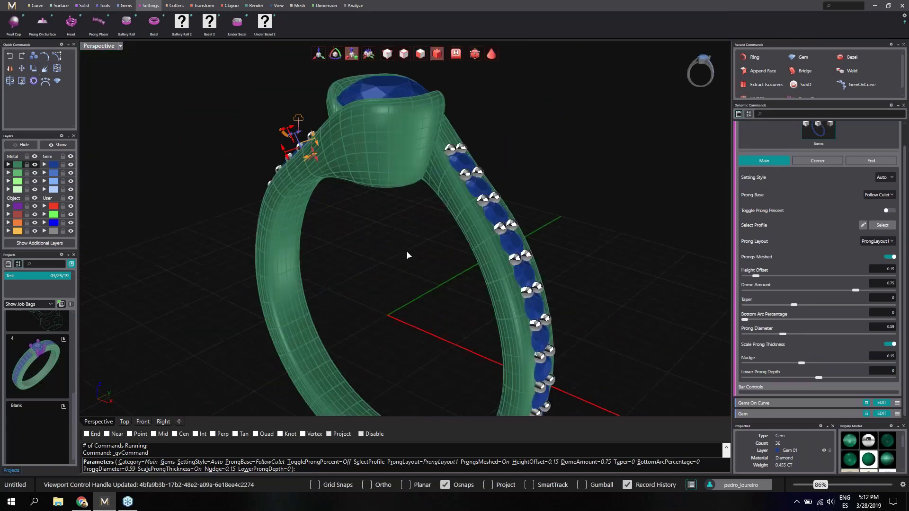
{"action": "right_click", "coordinate": [407, 254]}
{"action": "scroll", "coordinate": [442, 209], "scroll_direction": "down", "scroll_amount": 2}
{"action": "right_click_drag", "start_coordinate": [381, 246], "coordinate": [478, 237]}
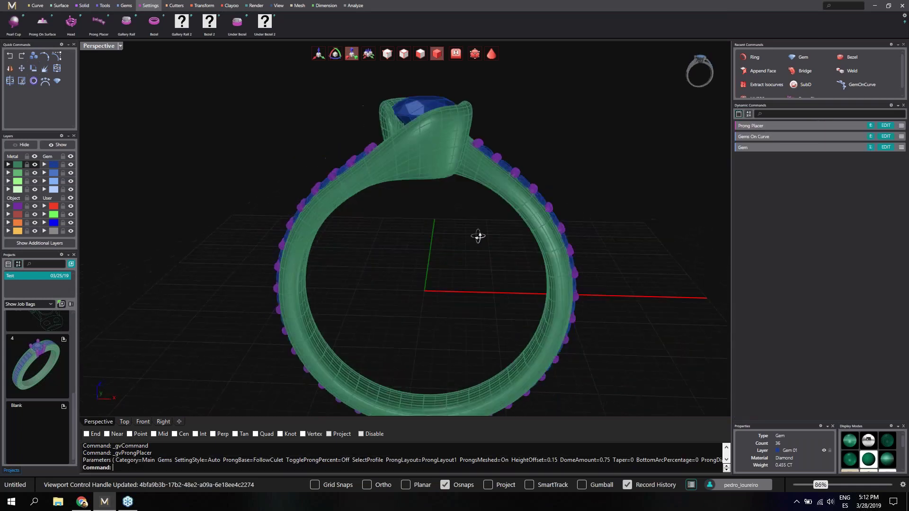
Select the gem row set along the band and start Gem Cutter on it
{"action": "scroll", "coordinate": [483, 228], "scroll_direction": "down", "scroll_amount": 3}
{"action": "scroll", "coordinate": [515, 179], "scroll_direction": "up", "scroll_amount": 7}
{"action": "right_click_drag", "start_coordinate": [473, 193], "coordinate": [420, 197]}
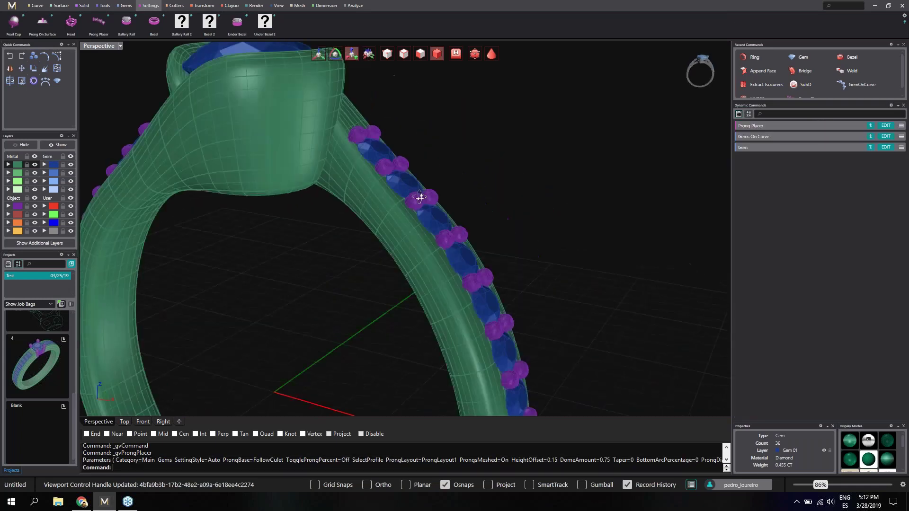
{"action": "scroll", "coordinate": [421, 198], "scroll_direction": "up", "scroll_amount": 4}
{"action": "scroll", "coordinate": [394, 200], "scroll_direction": "down", "scroll_amount": 2}
{"action": "left_click", "coordinate": [394, 200]}
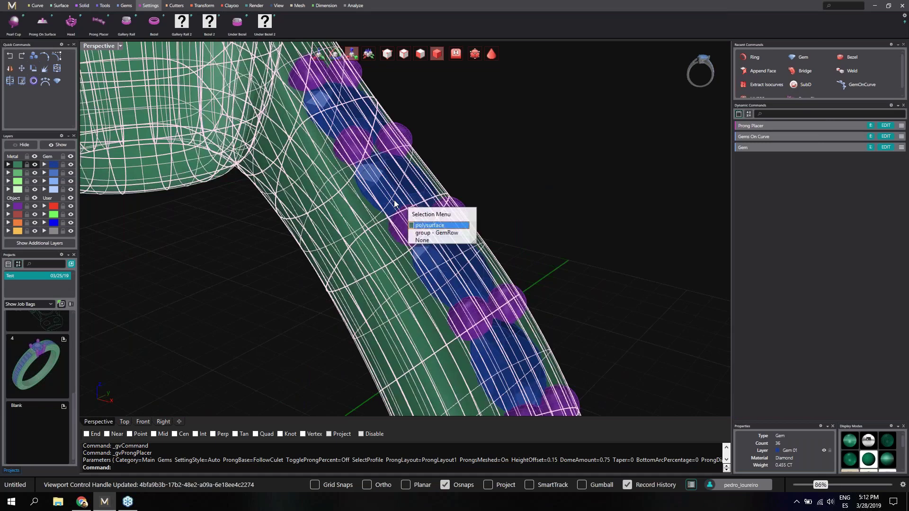
{"action": "left_click", "coordinate": [436, 233]}
{"action": "scroll", "coordinate": [196, 73], "scroll_direction": "down", "scroll_amount": 5}
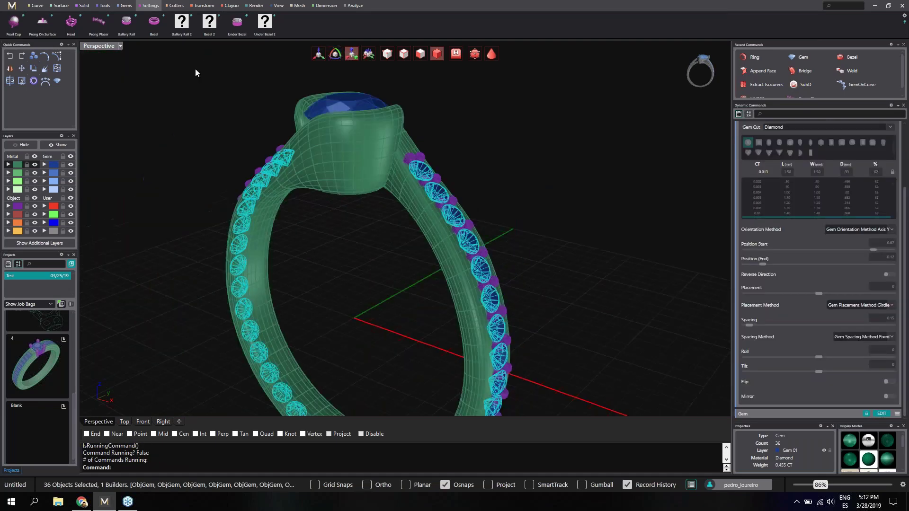
{"action": "left_click", "coordinate": [175, 5]}
{"action": "left_click", "coordinate": [105, 21]}
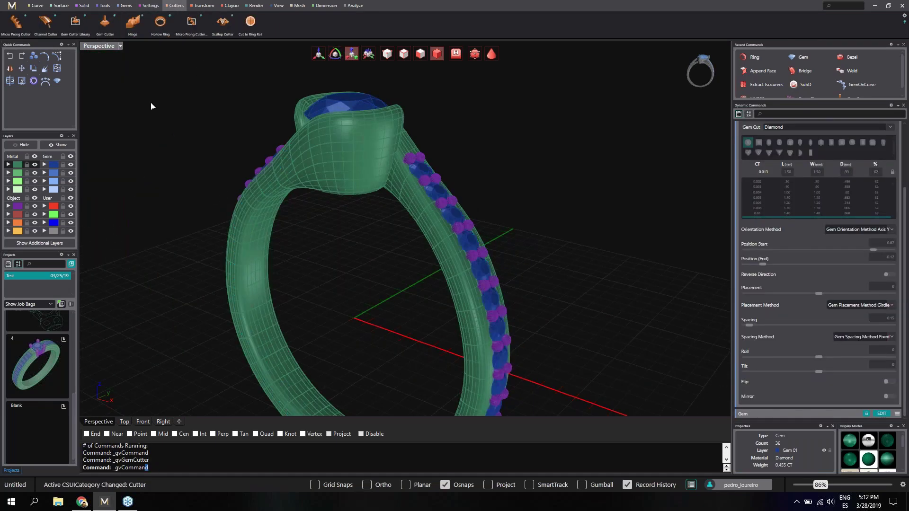
Shorten the band gems' cutters to a top length of about 0.85 mm and a bottom length of about -2.2 mm
{"action": "right_click_drag", "start_coordinate": [374, 203], "coordinate": [455, 182]}
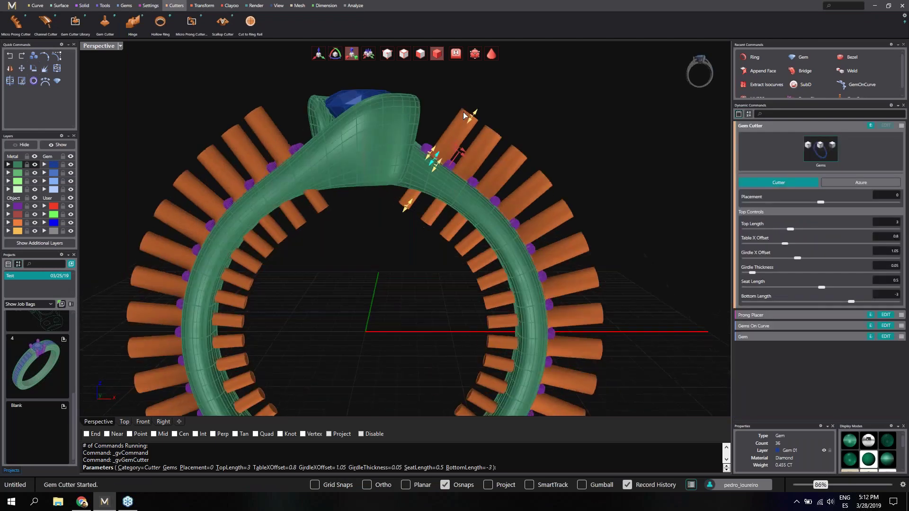
{"action": "left_click_drag", "start_coordinate": [470, 120], "coordinate": [447, 157]}
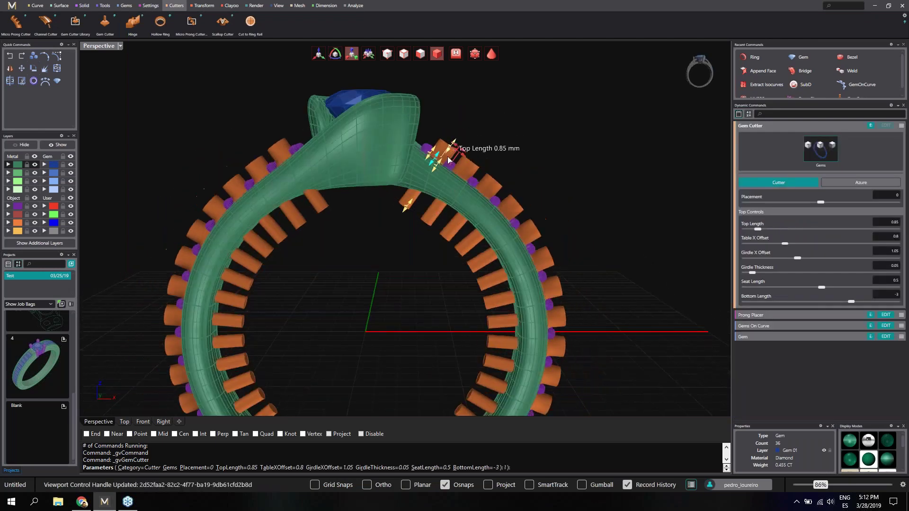
{"action": "scroll", "coordinate": [422, 212], "scroll_direction": "up", "scroll_amount": 3}
{"action": "left_click_drag", "start_coordinate": [381, 220], "coordinate": [398, 184]}
{"action": "scroll", "coordinate": [406, 197], "scroll_direction": "down", "scroll_amount": 5}
{"action": "right_click_drag", "start_coordinate": [368, 245], "coordinate": [319, 266]}
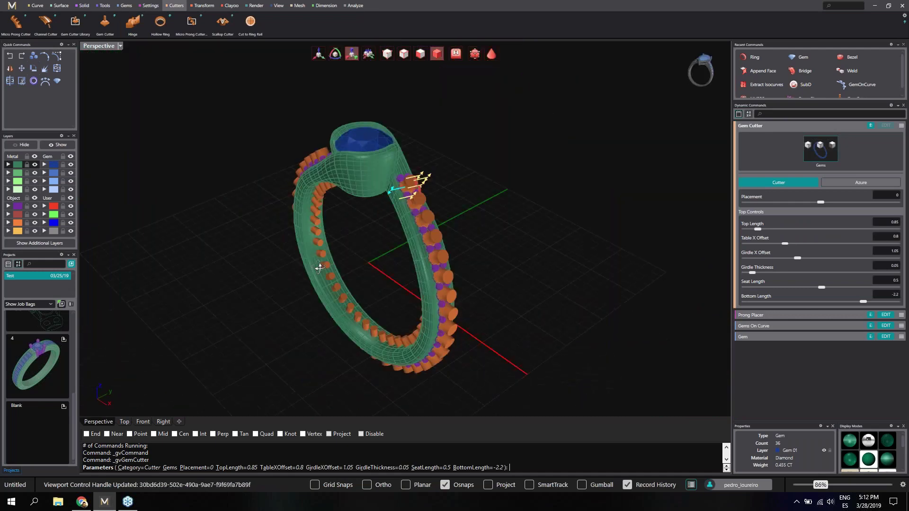
Check how the cutters pass through the band all the way around the ring and create them
{"action": "scroll", "coordinate": [346, 316], "scroll_direction": "up", "scroll_amount": 4}
{"action": "right_click_drag", "start_coordinate": [346, 315], "coordinate": [374, 129]}
{"action": "scroll", "coordinate": [470, 243], "scroll_direction": "down", "scroll_amount": 7}
{"action": "right_click_drag", "start_coordinate": [467, 237], "coordinate": [399, 260]}
{"action": "scroll", "coordinate": [341, 173], "scroll_direction": "up", "scroll_amount": 2}
{"action": "scroll", "coordinate": [339, 172], "scroll_direction": "up", "scroll_amount": 8}
{"action": "right_click_drag", "start_coordinate": [339, 172], "coordinate": [368, 229]}
{"action": "scroll", "coordinate": [445, 187], "scroll_direction": "down", "scroll_amount": 4}
{"action": "scroll", "coordinate": [445, 187], "scroll_direction": "down", "scroll_amount": 4}
{"action": "right_click_drag", "start_coordinate": [663, 190], "coordinate": [569, 195]}
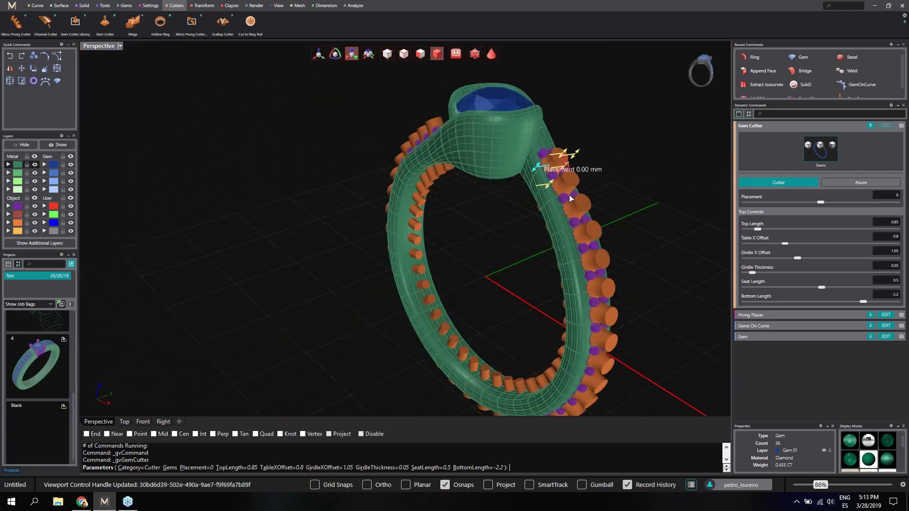
{"action": "scroll", "coordinate": [569, 195], "scroll_direction": "up", "scroll_amount": 3}
{"action": "scroll", "coordinate": [400, 252], "scroll_direction": "down", "scroll_amount": 6}
{"action": "right_click_drag", "start_coordinate": [454, 165], "coordinate": [546, 217]}
{"action": "scroll", "coordinate": [546, 217], "scroll_direction": "up", "scroll_amount": 5}
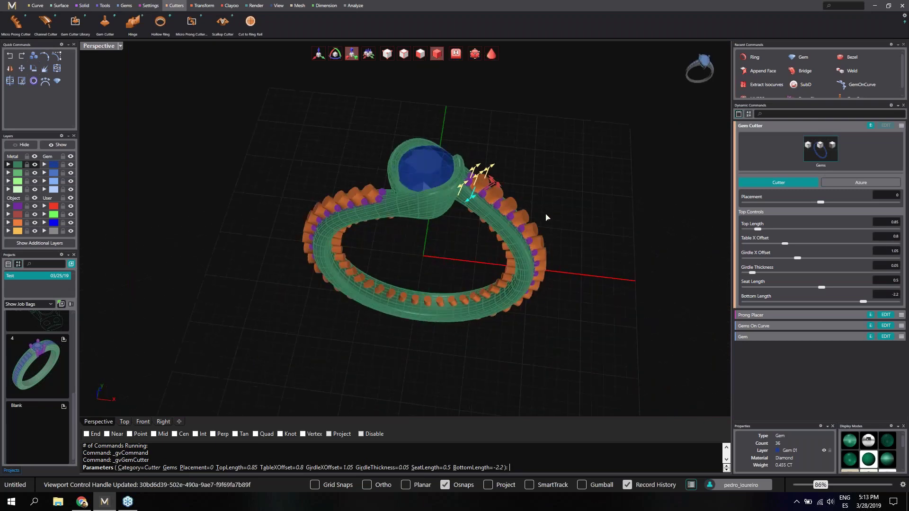
{"action": "key", "text": "Return"}
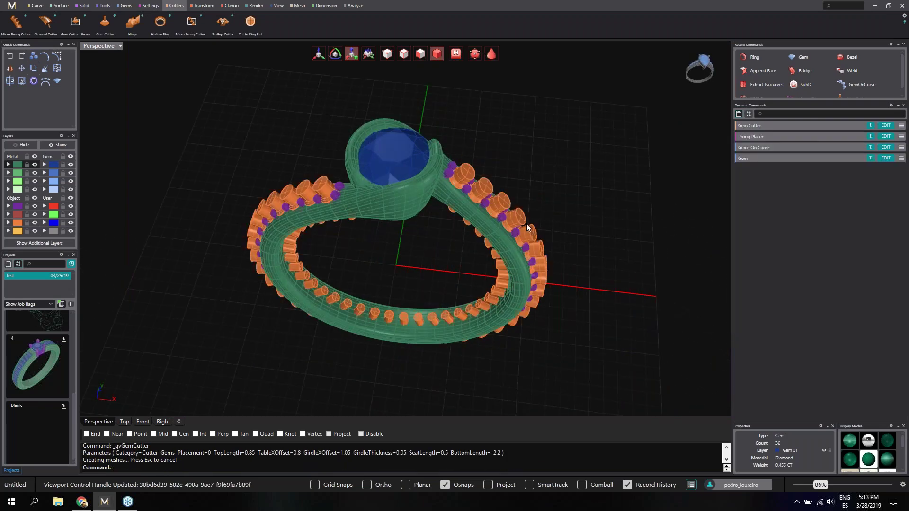
{"action": "scroll", "coordinate": [499, 244], "scroll_direction": "up", "scroll_amount": 3}
{"action": "scroll", "coordinate": [499, 244], "scroll_direction": "down", "scroll_amount": 3}
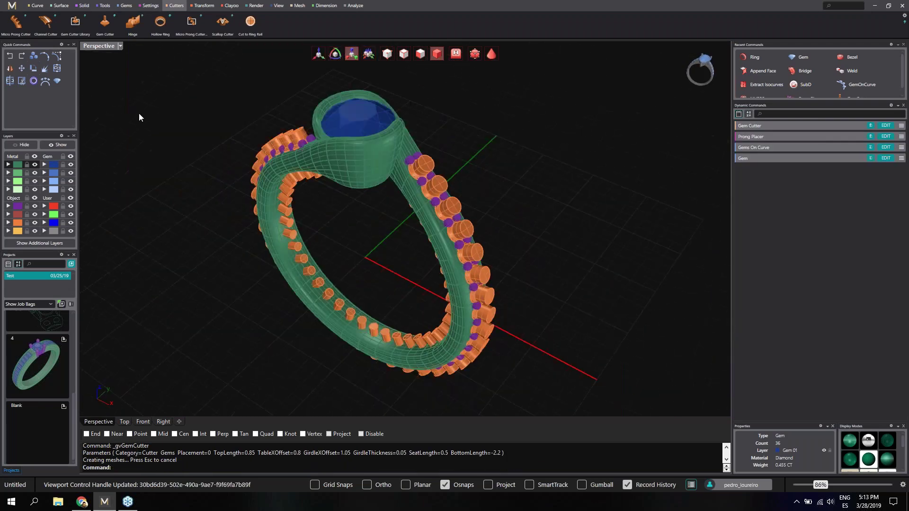
Subtract all gem cutters from the NURBS ring with a Boolean difference, deleting the input objects
{"action": "left_click", "coordinate": [231, 5]}
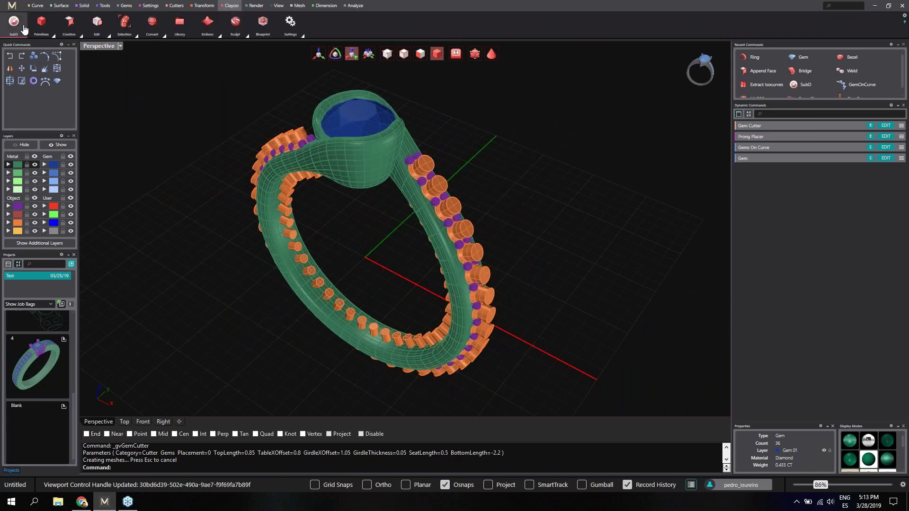
{"action": "key", "text": "Escape"}
{"action": "left_click", "coordinate": [84, 5]}
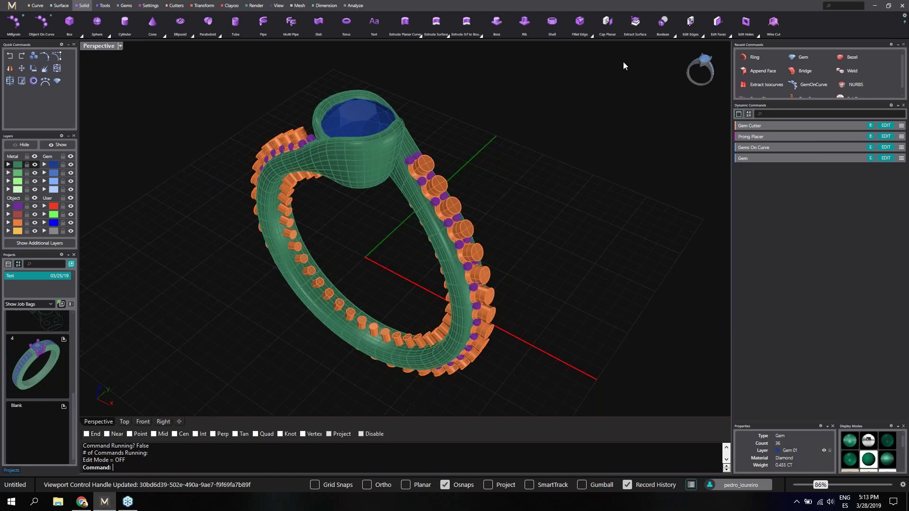
{"action": "left_click", "coordinate": [663, 23]}
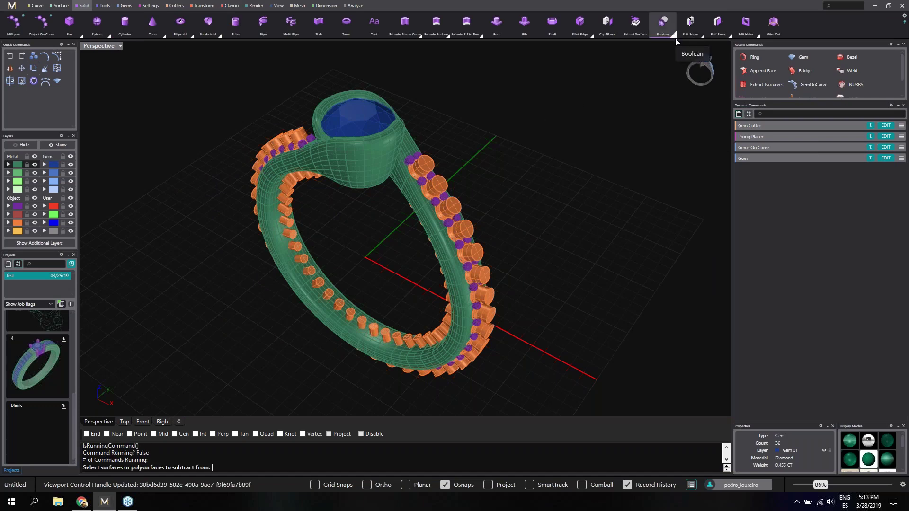
{"action": "left_click", "coordinate": [676, 32]}
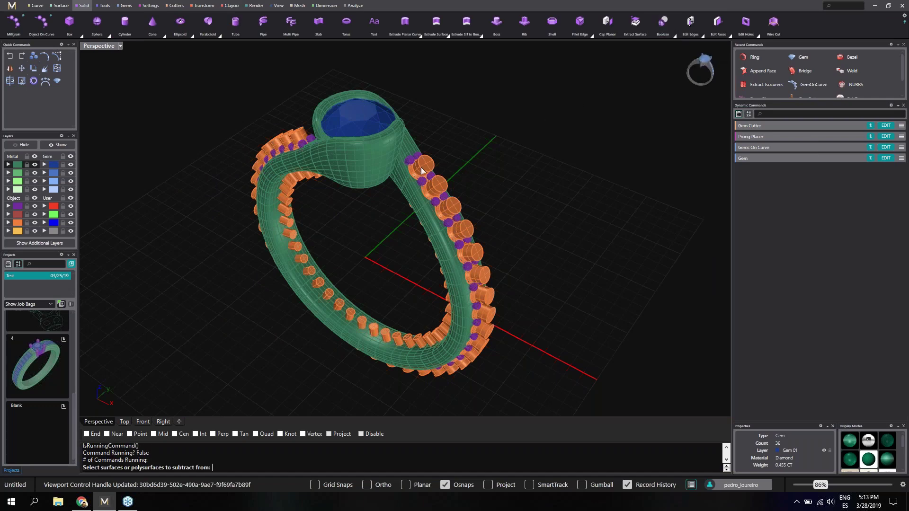
{"action": "left_click", "coordinate": [379, 180]}
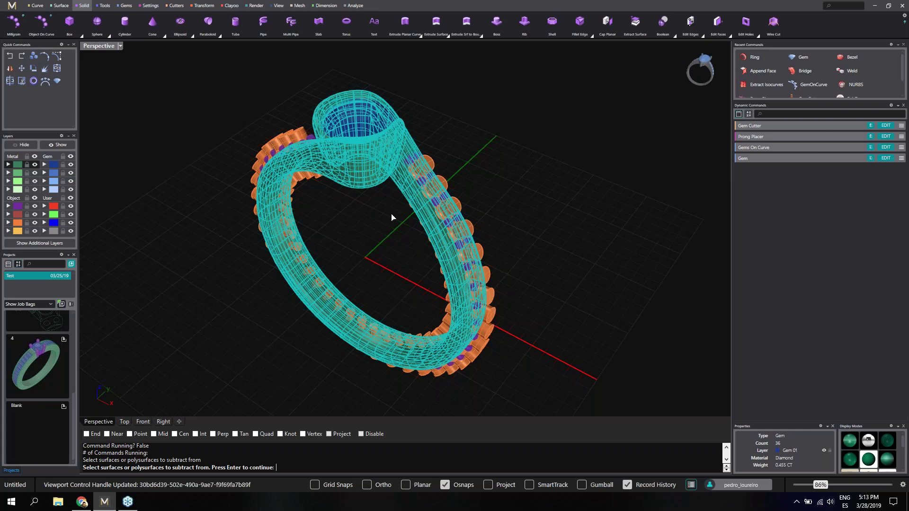
{"action": "key", "text": "Return"}
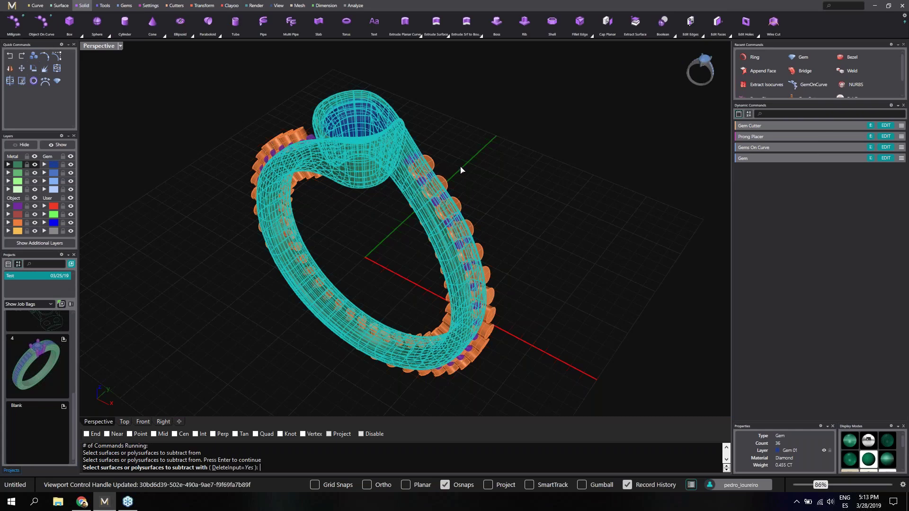
{"action": "scroll", "coordinate": [462, 169], "scroll_direction": "up", "scroll_amount": 6}
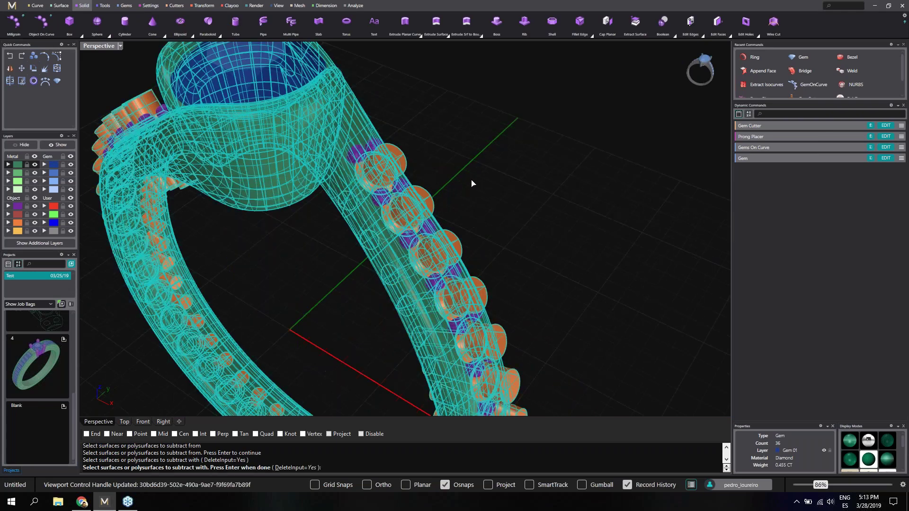
{"action": "key", "text": "Return"}
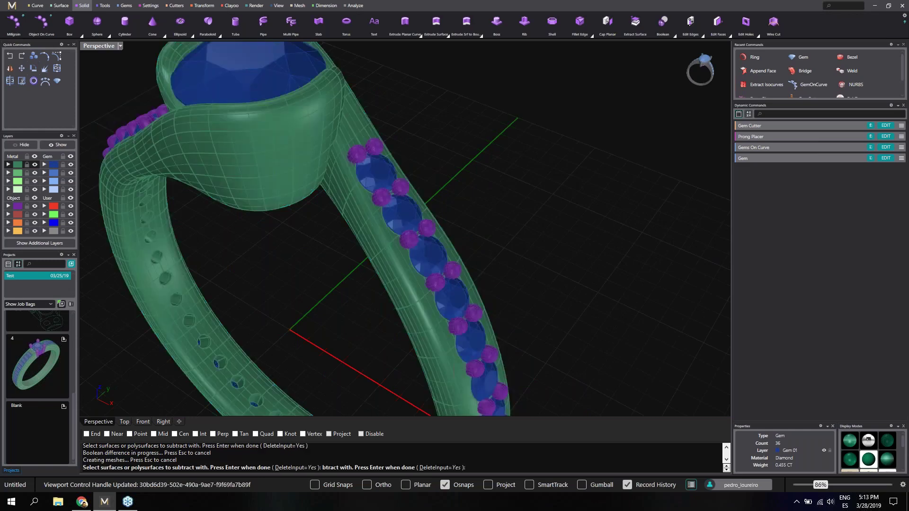
Examine the cutter holes along the inside of the band
{"action": "scroll", "coordinate": [461, 169], "scroll_direction": "down", "scroll_amount": 5}
{"action": "right_click_drag", "start_coordinate": [390, 213], "coordinate": [343, 231]}
{"action": "scroll", "coordinate": [264, 279], "scroll_direction": "up", "scroll_amount": 4}
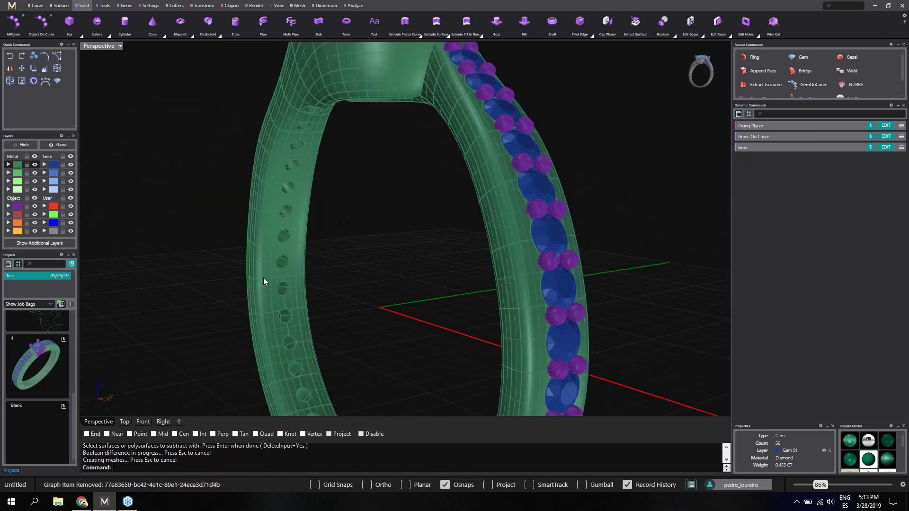
{"action": "scroll", "coordinate": [263, 279], "scroll_direction": "up", "scroll_amount": 4}
{"action": "right_click_drag", "start_coordinate": [263, 278], "coordinate": [274, 209]}
{"action": "scroll", "coordinate": [273, 209], "scroll_direction": "down", "scroll_amount": 7}
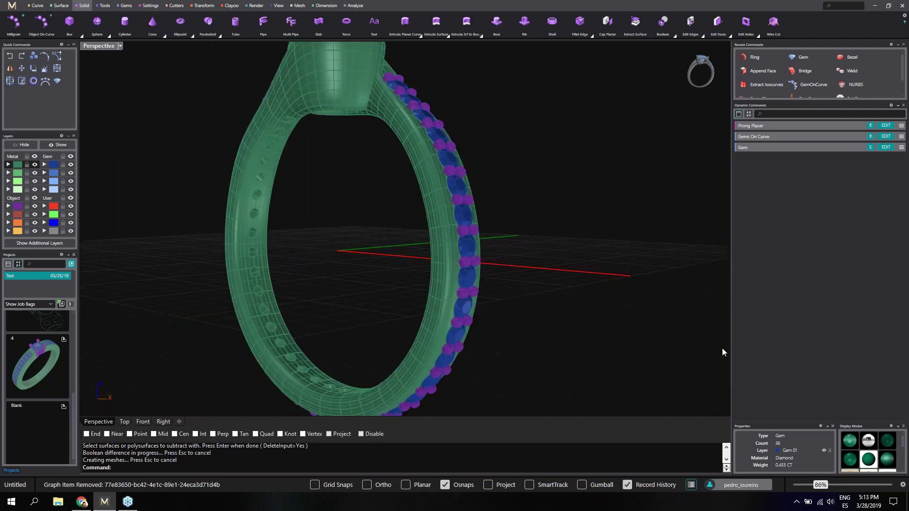
Switch the Perspective view to the realistic metal-and-diamond display mode and examine the finished ring from several angles
{"action": "left_click", "coordinate": [867, 442]}
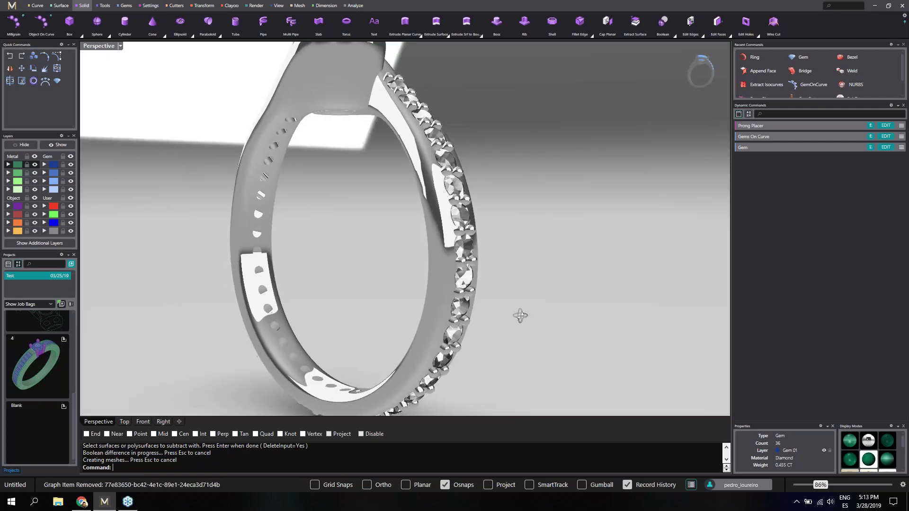
{"action": "right_click_drag", "start_coordinate": [520, 316], "coordinate": [516, 345]}
{"action": "scroll", "coordinate": [516, 345], "scroll_direction": "down", "scroll_amount": 3}
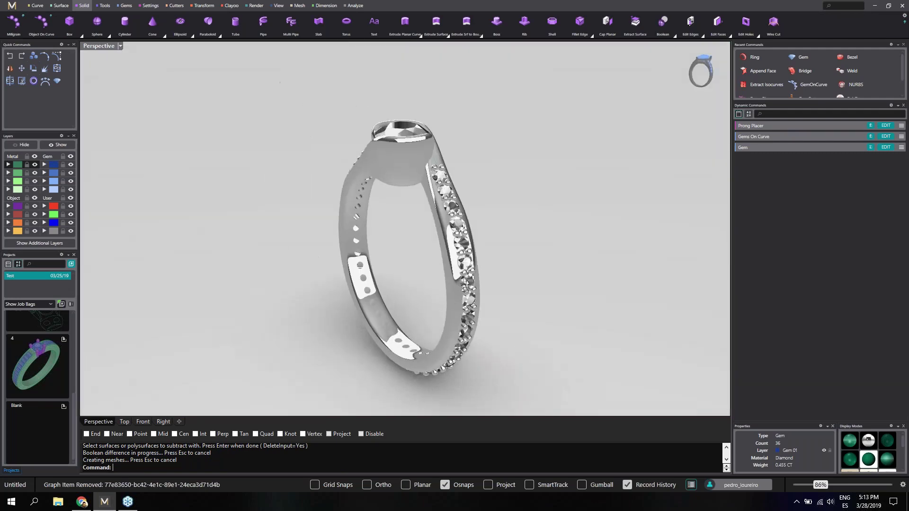
{"action": "right_click_drag", "start_coordinate": [466, 286], "coordinate": [307, 239]}
{"action": "scroll", "coordinate": [274, 190], "scroll_direction": "up", "scroll_amount": 5}
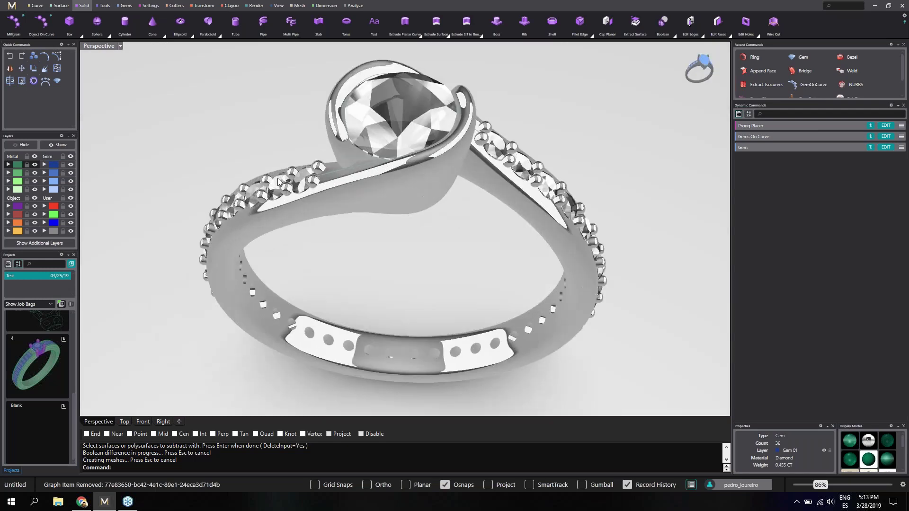
{"action": "right_click_drag", "start_coordinate": [350, 180], "coordinate": [397, 201]}
{"action": "scroll", "coordinate": [373, 165], "scroll_direction": "down", "scroll_amount": 4}
{"action": "scroll", "coordinate": [397, 202], "scroll_direction": "up", "scroll_amount": 2}
{"action": "right_click_drag", "start_coordinate": [384, 166], "coordinate": [398, 224]}
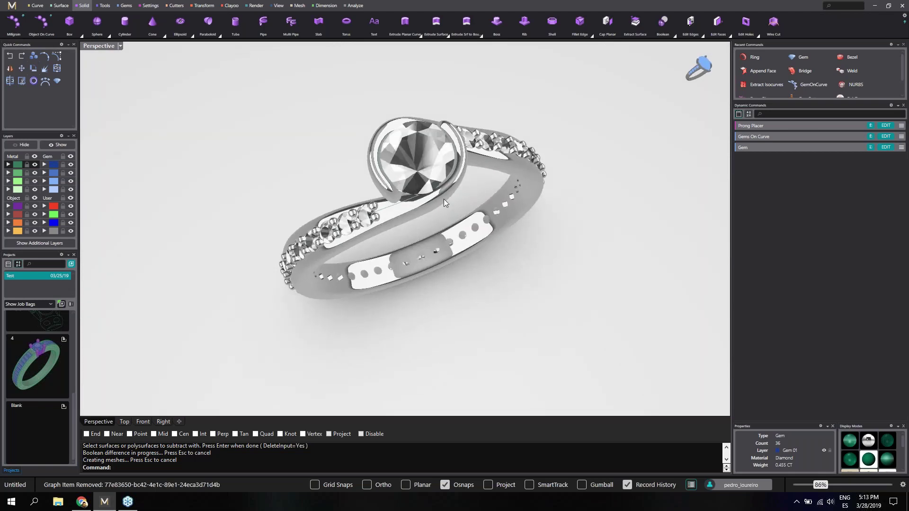
{"action": "right_click_drag", "start_coordinate": [445, 199], "coordinate": [389, 260]}
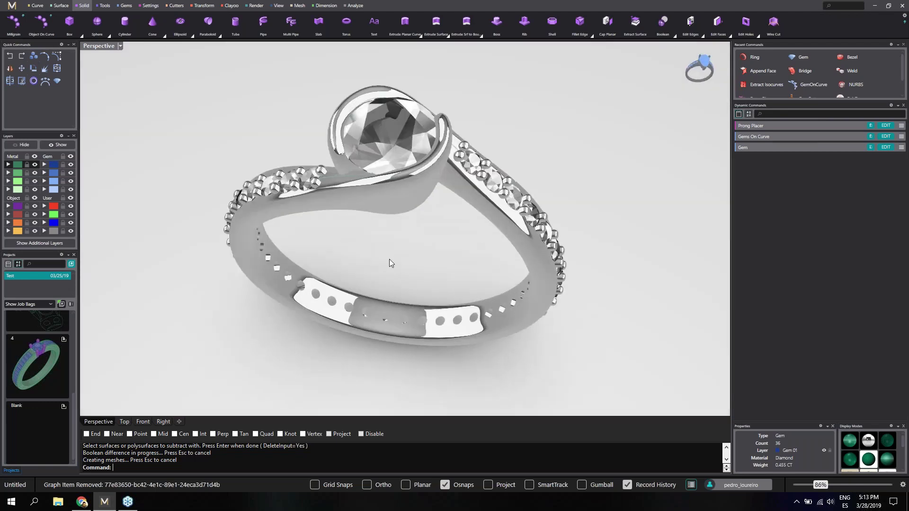